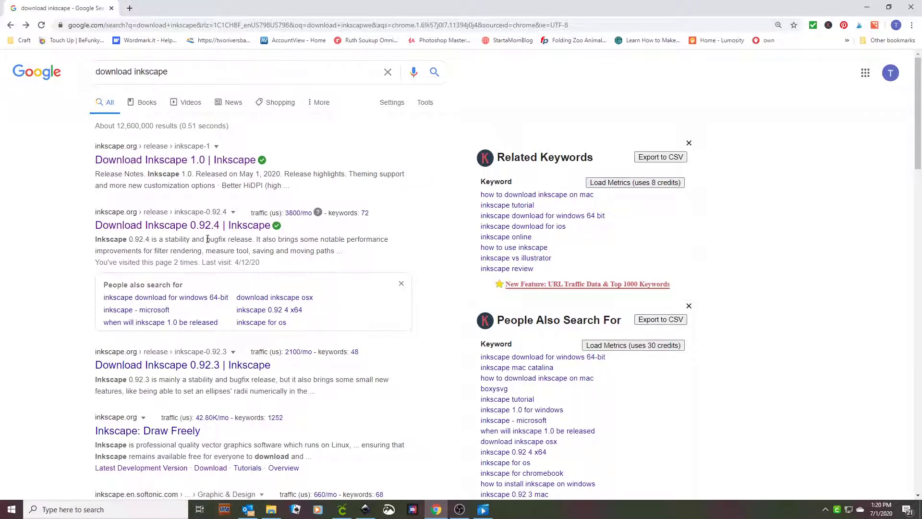
Step: Open the Inkscape 0.92.4 release page and view its list of downloads for all platforms
key("alt+Right")
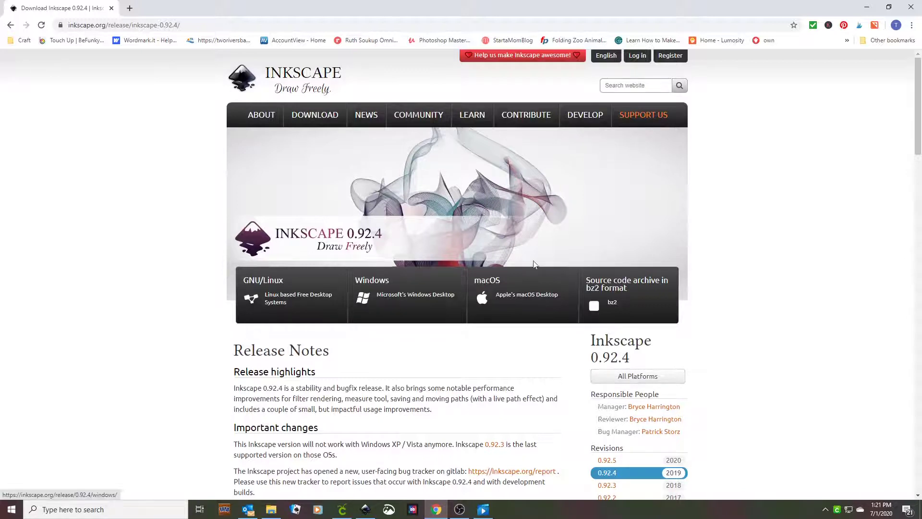
left_click(621, 377)
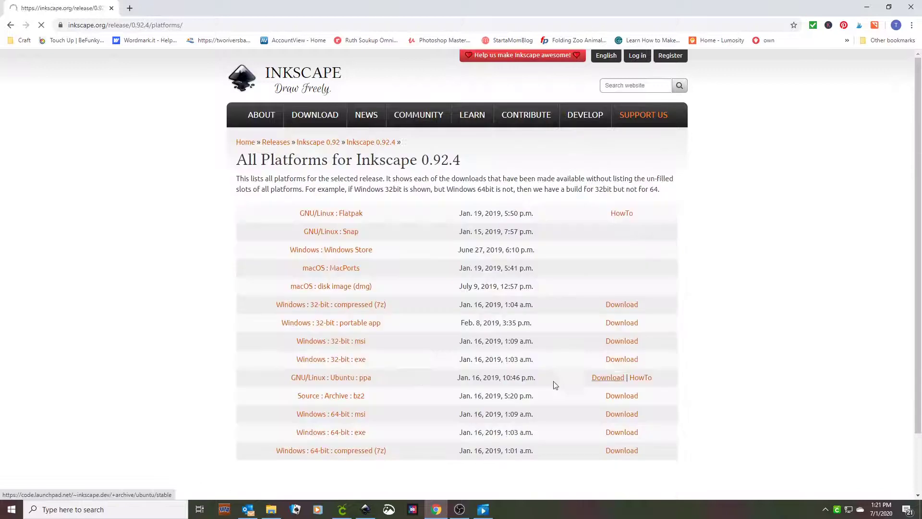
scroll(103, 323, "down", 1)
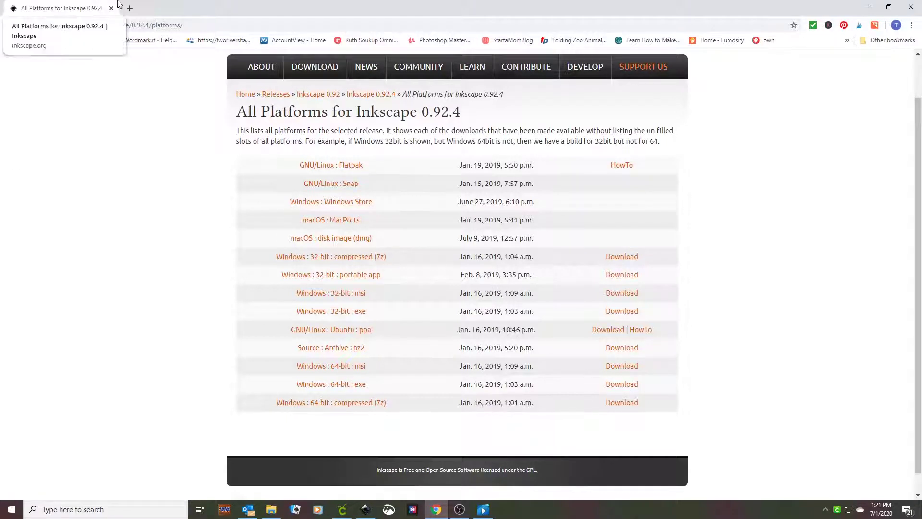
Step: Switch to Cricut Design Space and move the moon square and the rose up and to the left on the canvas
left_click(365, 509)
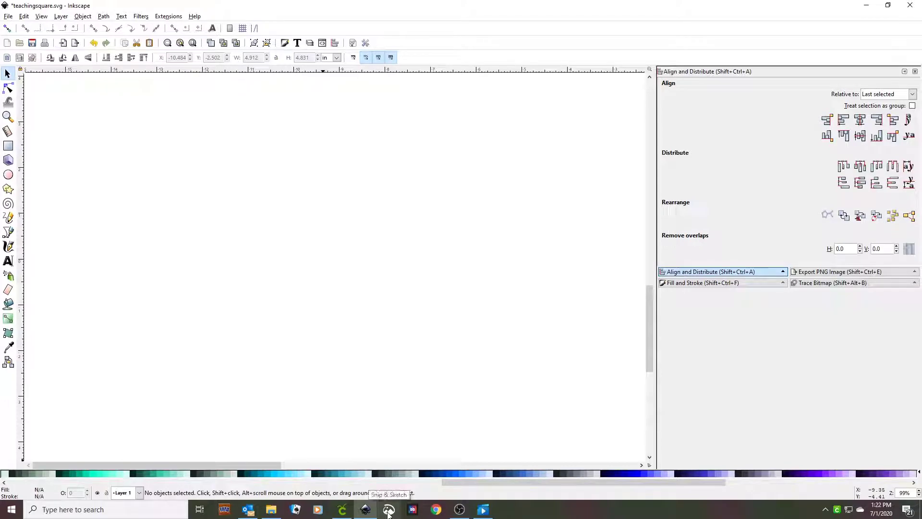
left_click(341, 512)
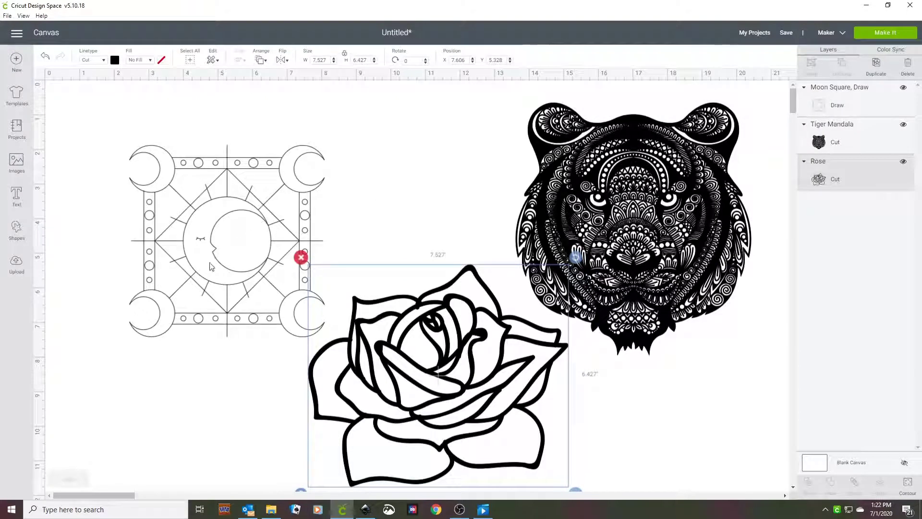
left_click_drag(195, 220, 134, 170)
left_click_drag(432, 384, 383, 369)
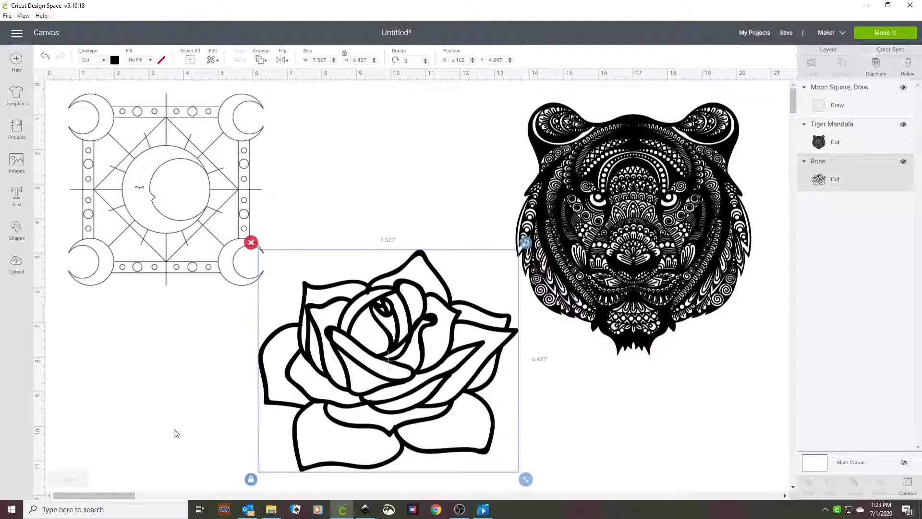
Step: Hide the Moon Square and Tiger Mandala layers and move the rose toward the canvas's upper-left area
left_click(191, 124)
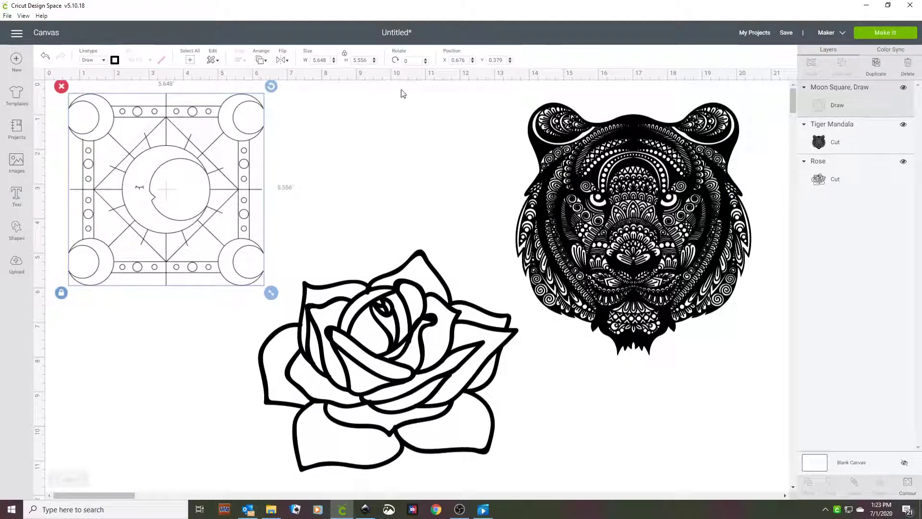
left_click(903, 87)
left_click(903, 124)
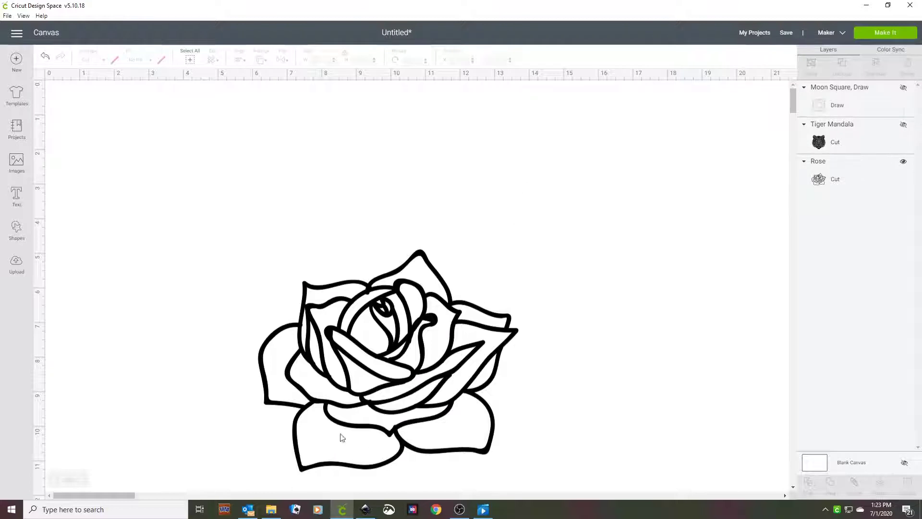
left_click_drag(342, 437, 210, 312)
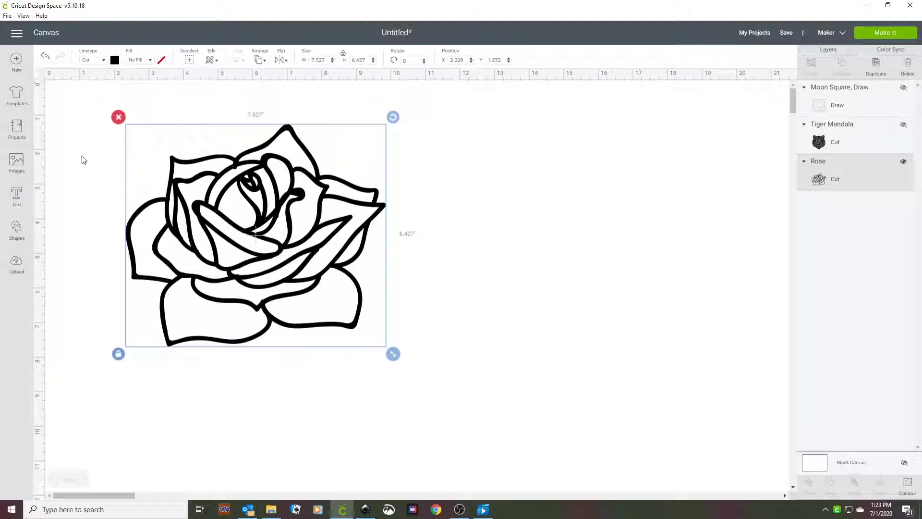
Step: Turn the canvas grid on and cycle it back to off
left_click(41, 77)
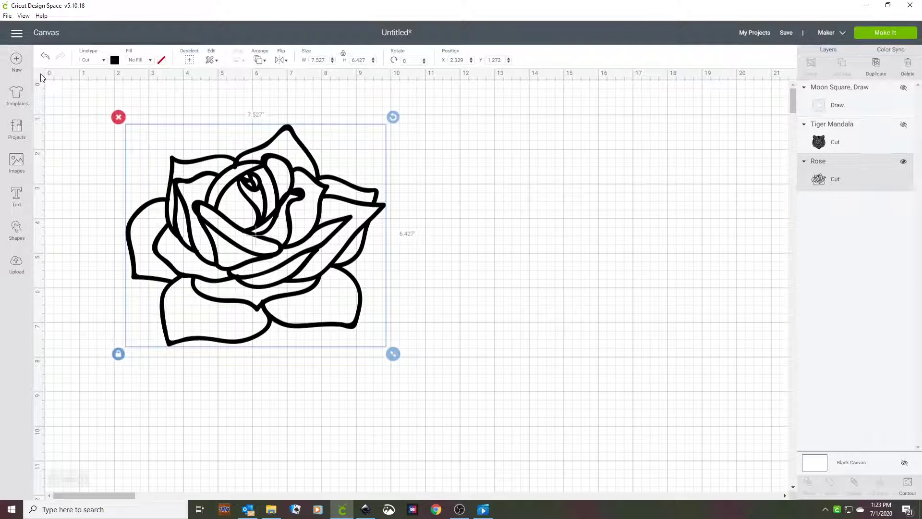
left_click(41, 77)
left_click(41, 76)
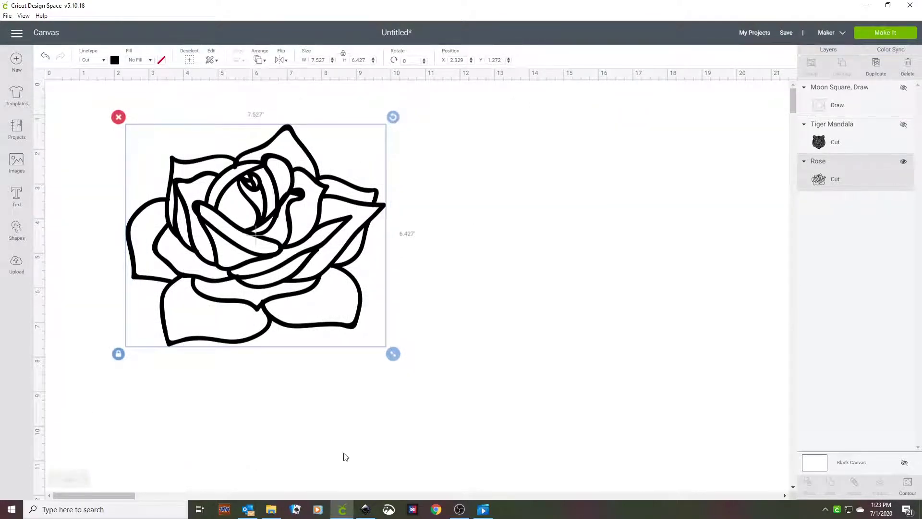
Step: Deselect the rose and capture a rectangular snip around it with Snip & Sketch
left_click(467, 418)
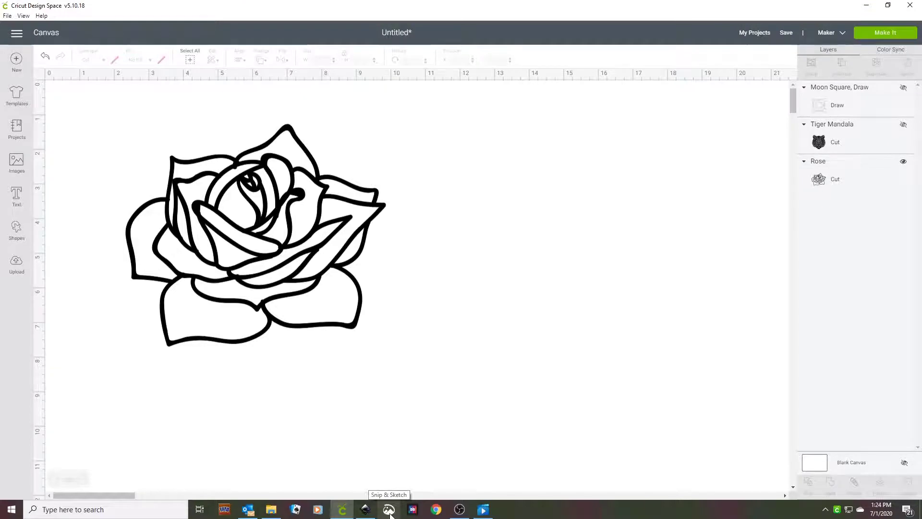
left_click(389, 510)
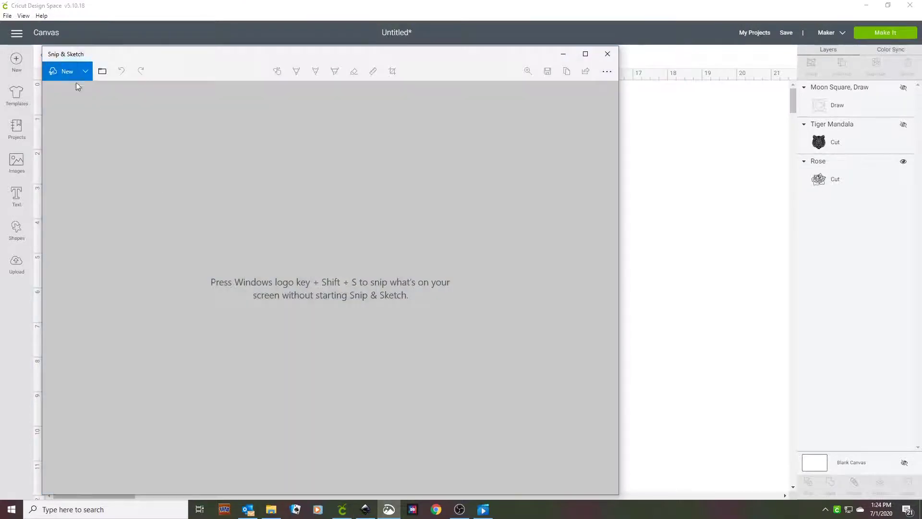
left_click(59, 71)
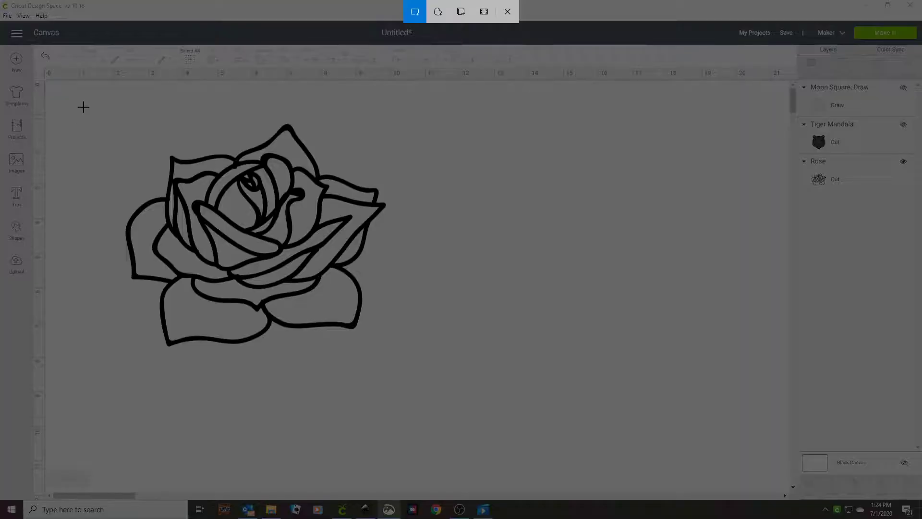
left_click_drag(83, 106, 394, 354)
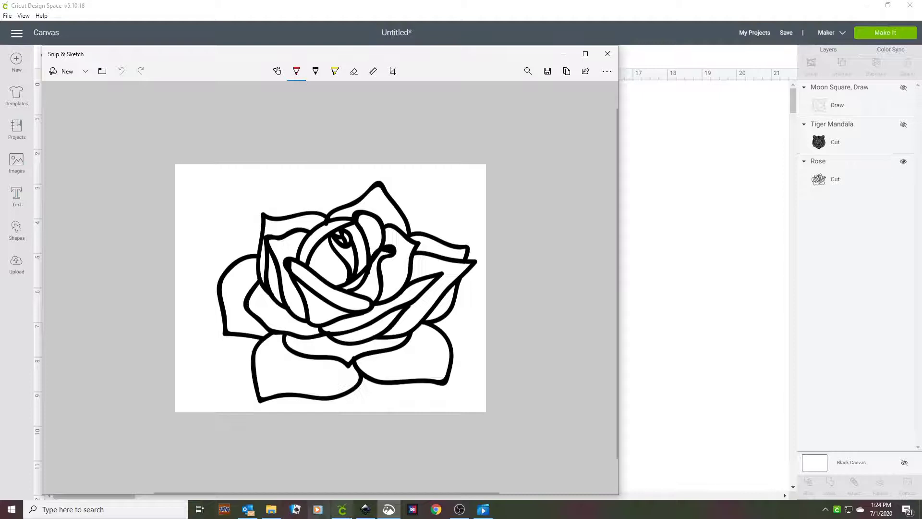
Step: Switch to Inkscape, open the Trace Bitmap settings, paste the rose snip and move it higher on the canvas
left_click(368, 513)
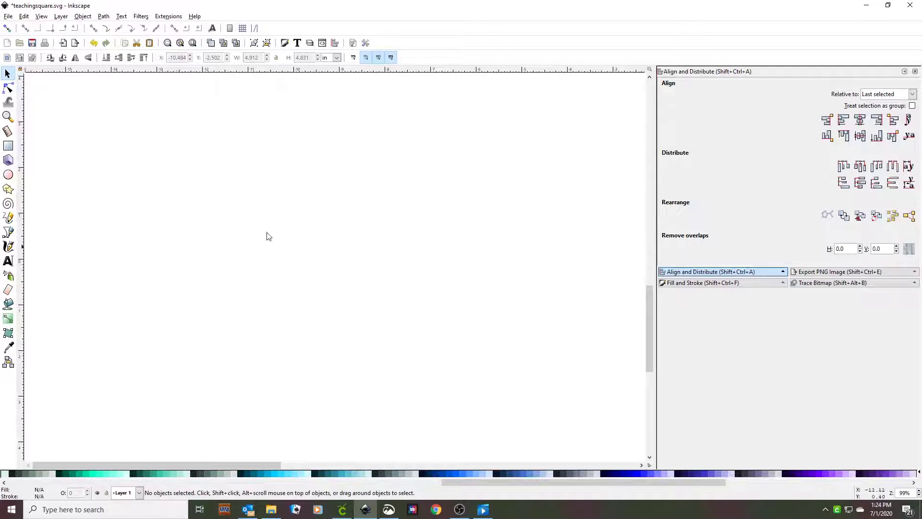
left_click(818, 284)
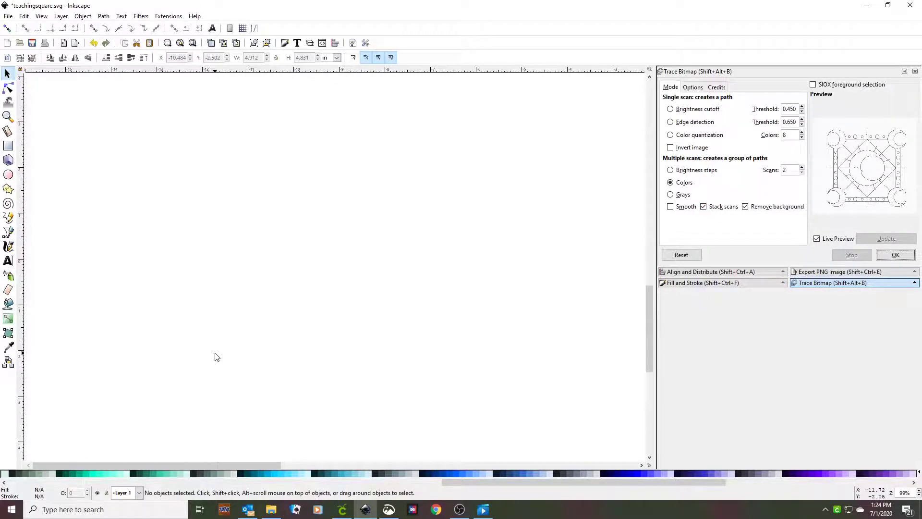
key("ctrl+v")
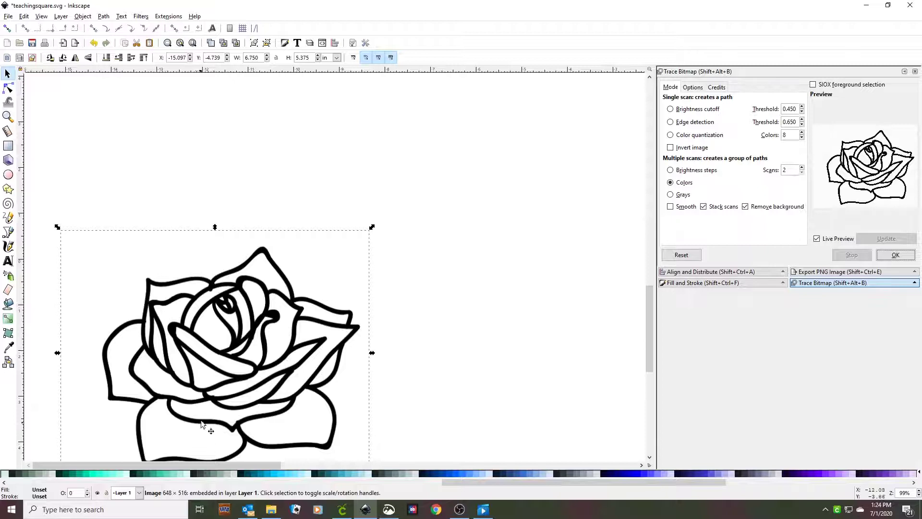
left_click_drag(214, 400, 272, 323)
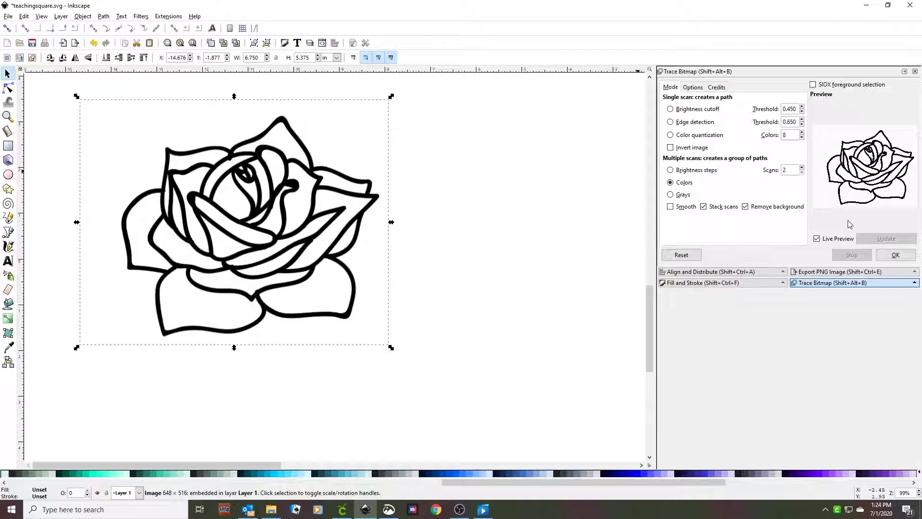
Step: Trace the rose bitmap in Colors mode with 2 scans, move the trace beside the original and select each to compare them
left_click(888, 256)
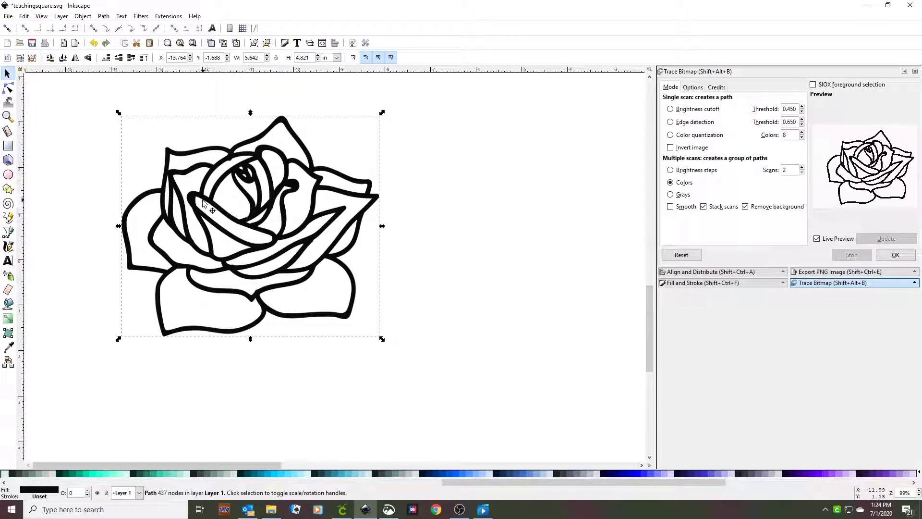
left_click_drag(200, 199, 429, 208)
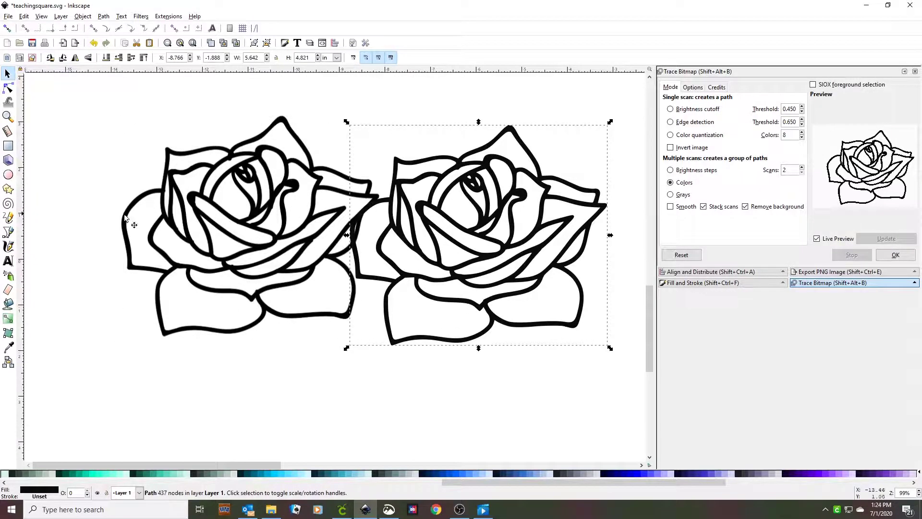
left_click(212, 202)
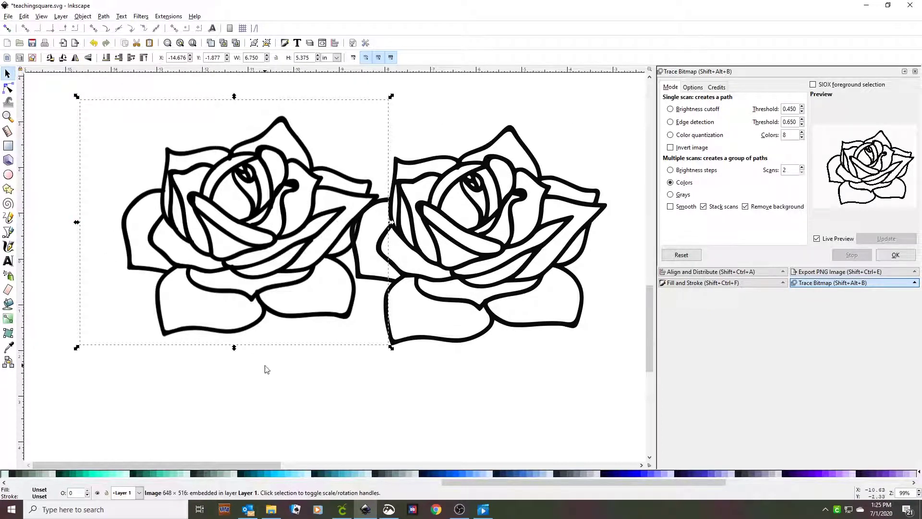
left_click(576, 314)
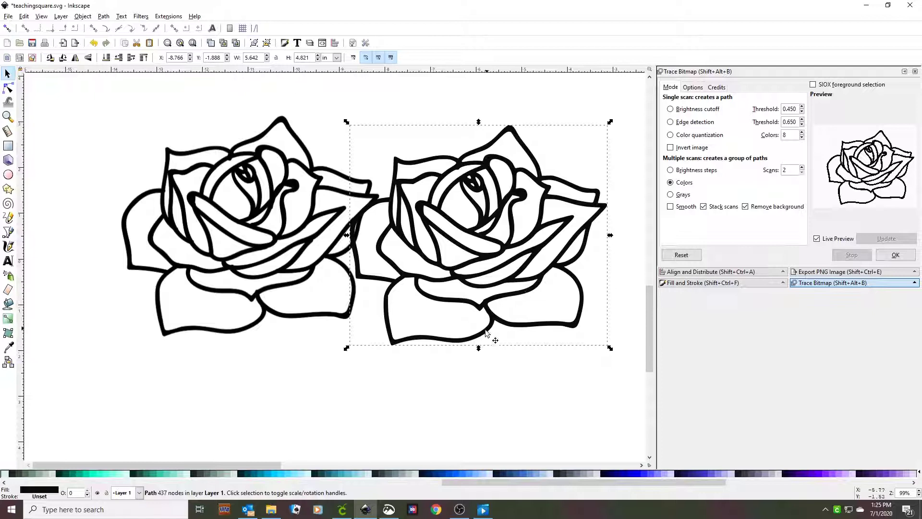
Step: Delete the original rose bitmap and move the traced rose into its place
left_click(82, 308)
key("Delete")
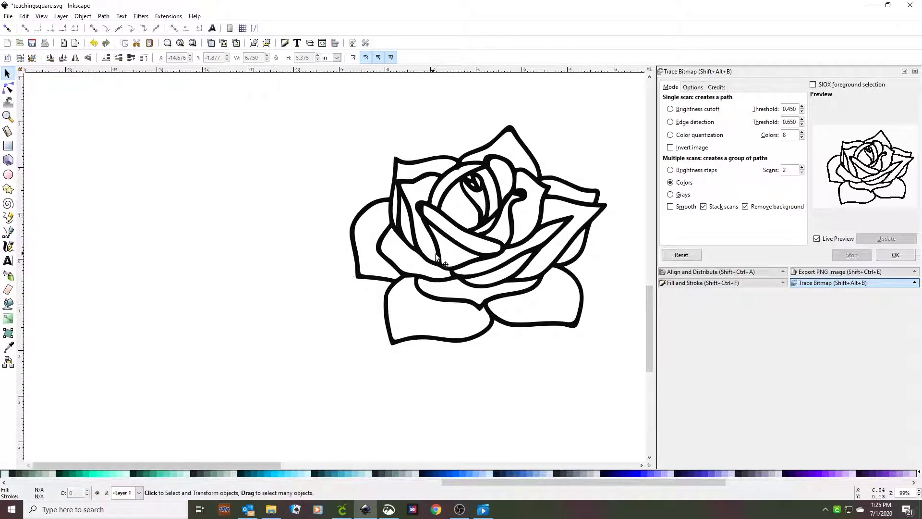
left_click_drag(436, 257, 197, 245)
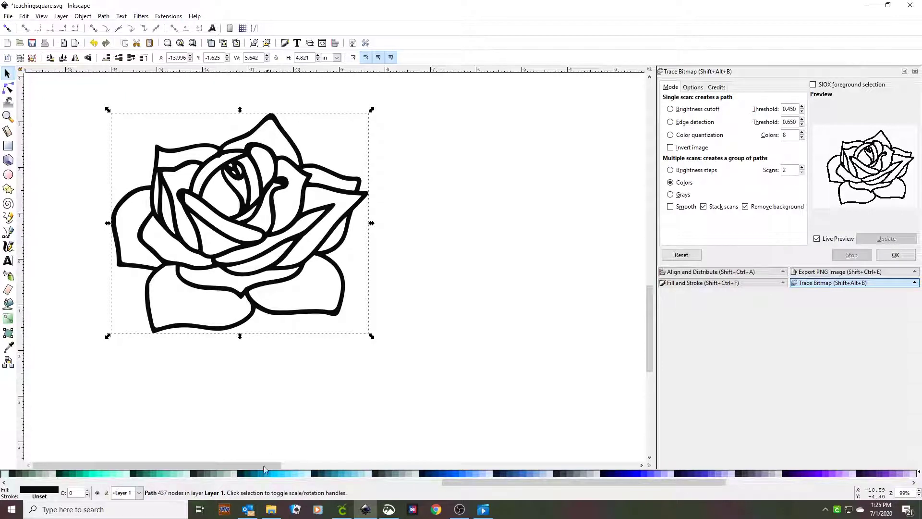
Step: Fill the traced rose with light purple from the color palette
mouse_move(186, 466)
left_mouse_down()
mouse_move(232, 466)
mouse_move(203, 466)
left_mouse_up()
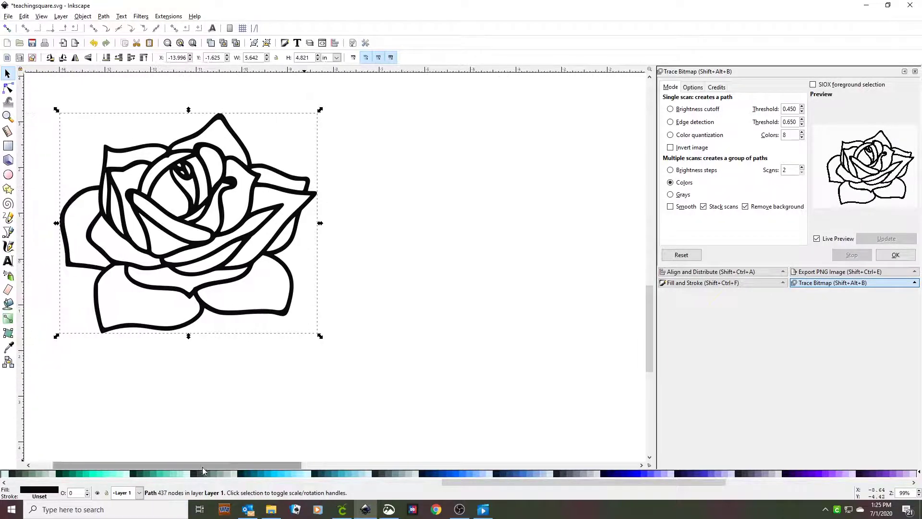
left_click_drag(463, 482, 661, 482)
left_click_drag(719, 489, 553, 480)
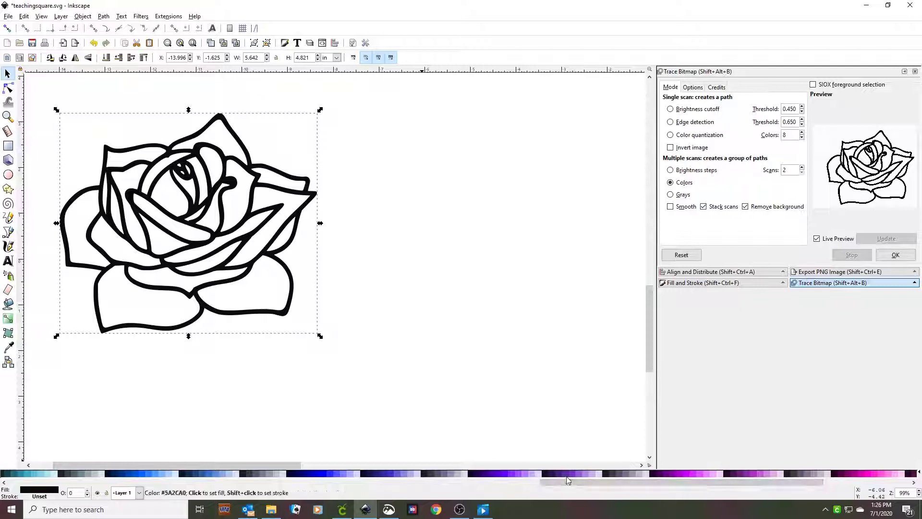
left_click(592, 473)
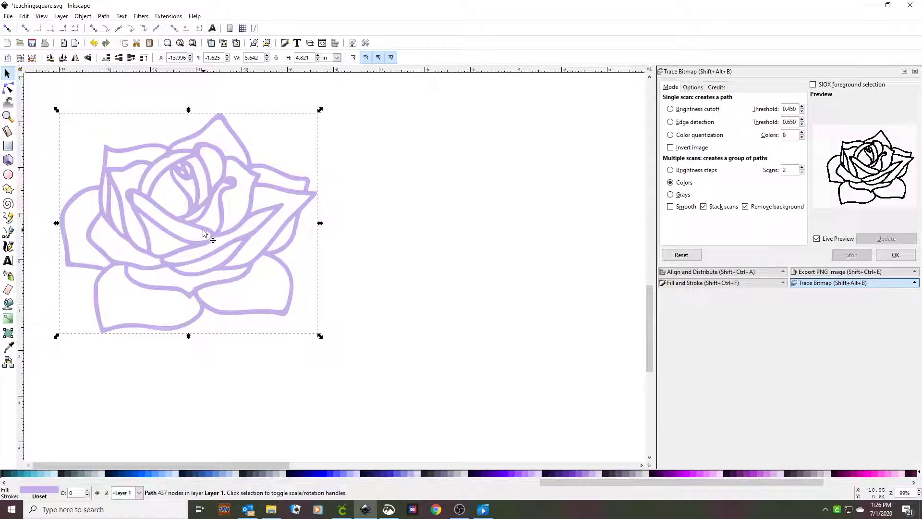
Step: Duplicate the rose beside the purple one, giving the copy no fill and a flat black stroke 0.1 in wide
key("ctrl")
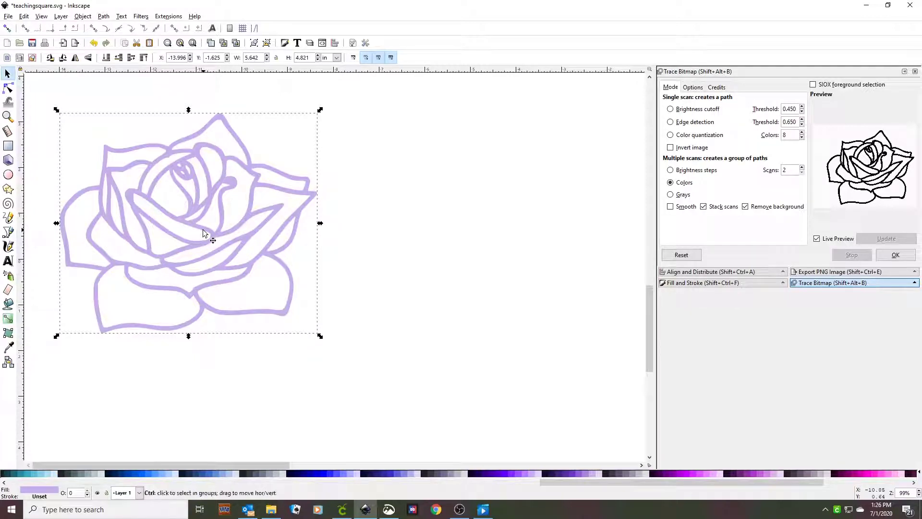
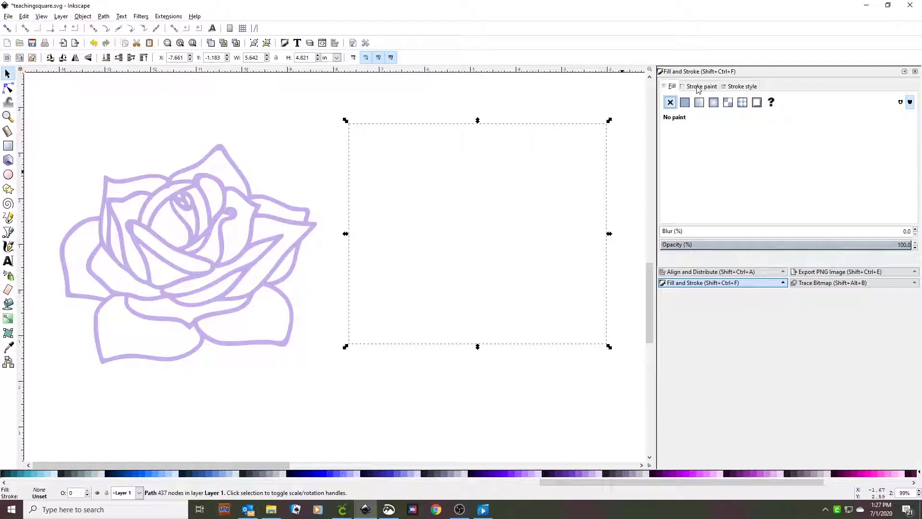
left_click(684, 103)
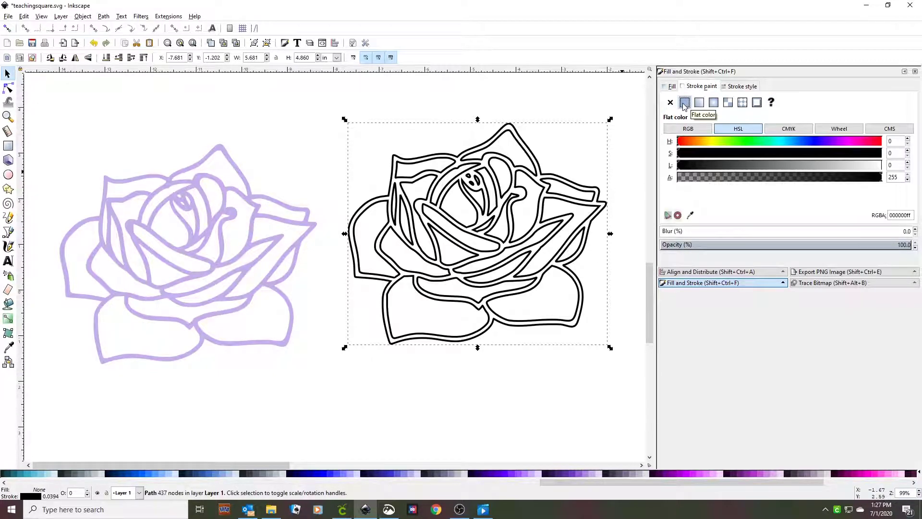
left_click(738, 89)
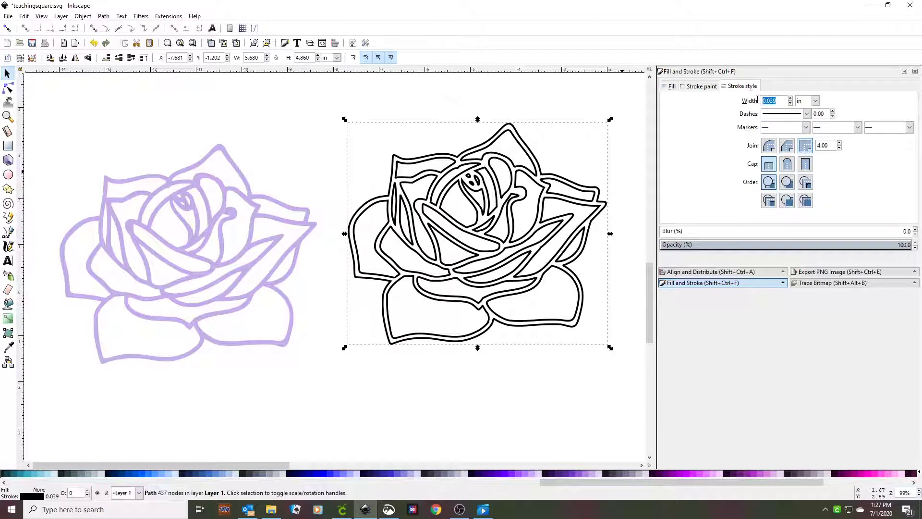
type("0.1")
key("Return")
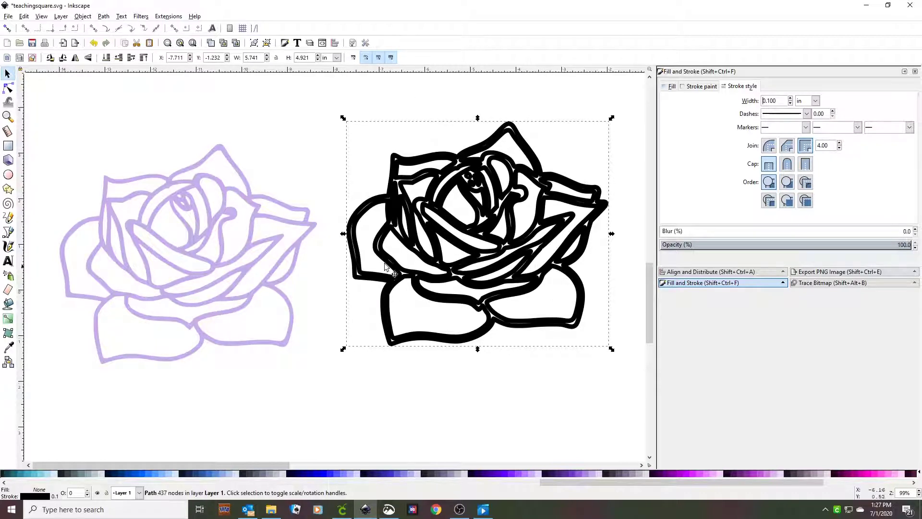
Step: Convert the thick stroke of the duplicated rose to a path
left_click(104, 16)
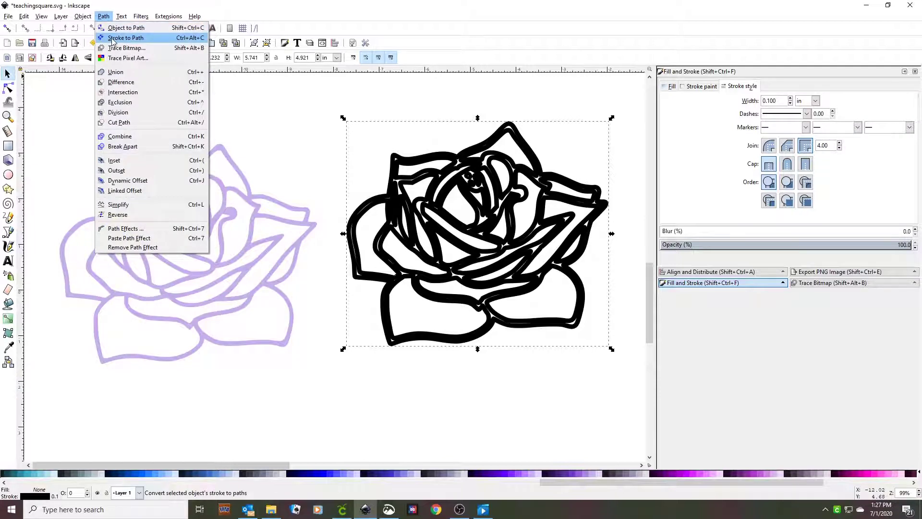
left_click(113, 40)
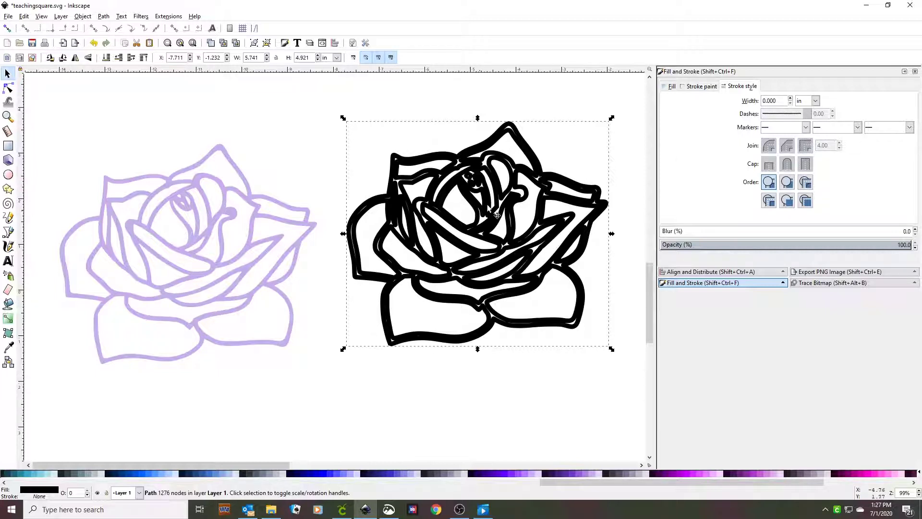
Step: Move the light purple rose onto the black outline rose and centre the two on each other horizontally and vertically
left_click_drag(163, 240, 452, 216)
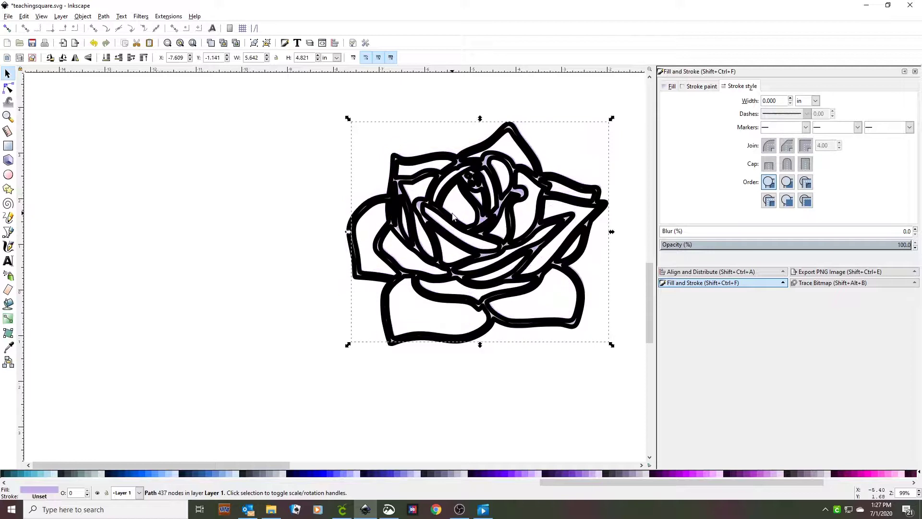
left_click(245, 133)
mouse_move(273, 89)
left_mouse_down()
mouse_move(350, 117)
mouse_move(565, 285)
mouse_move(629, 387)
left_mouse_up()
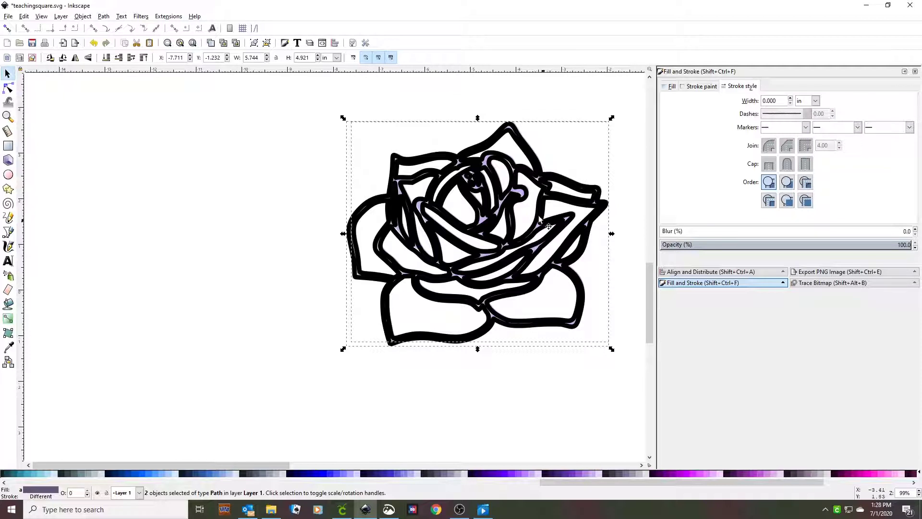
left_click(727, 272)
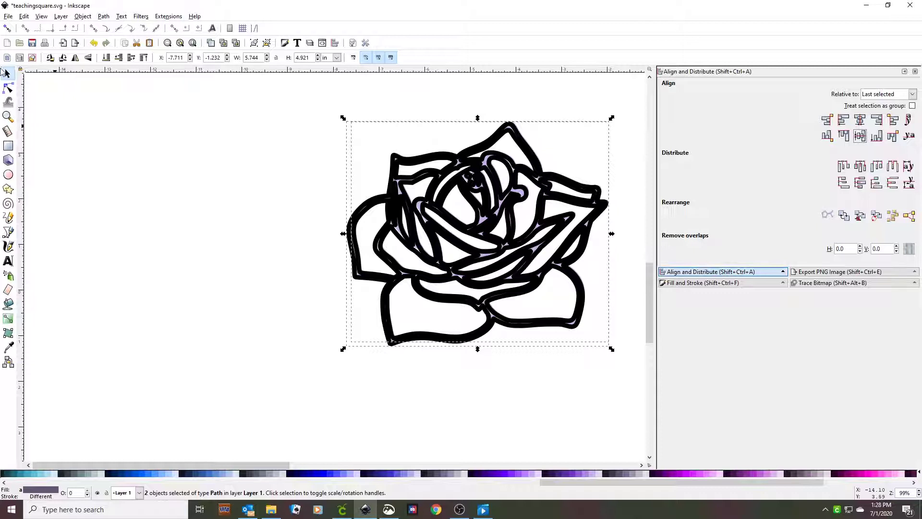
left_click(87, 18)
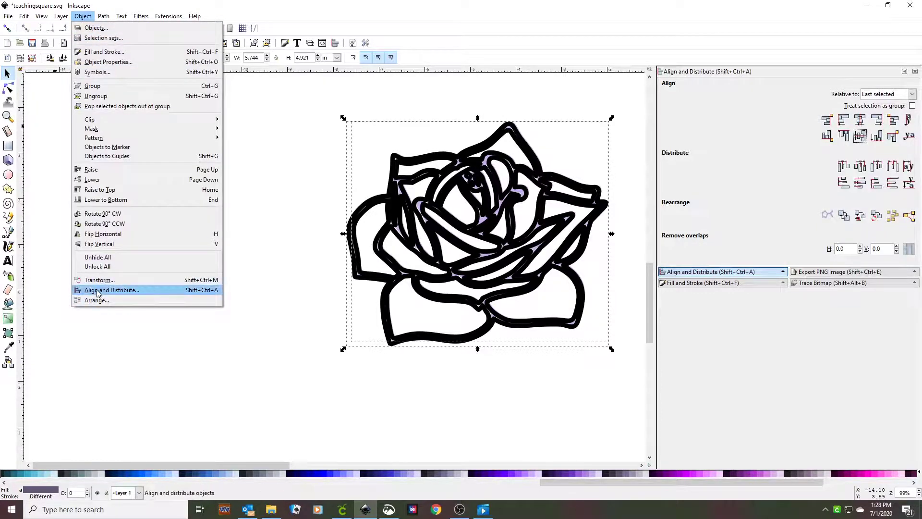
left_click(210, 424)
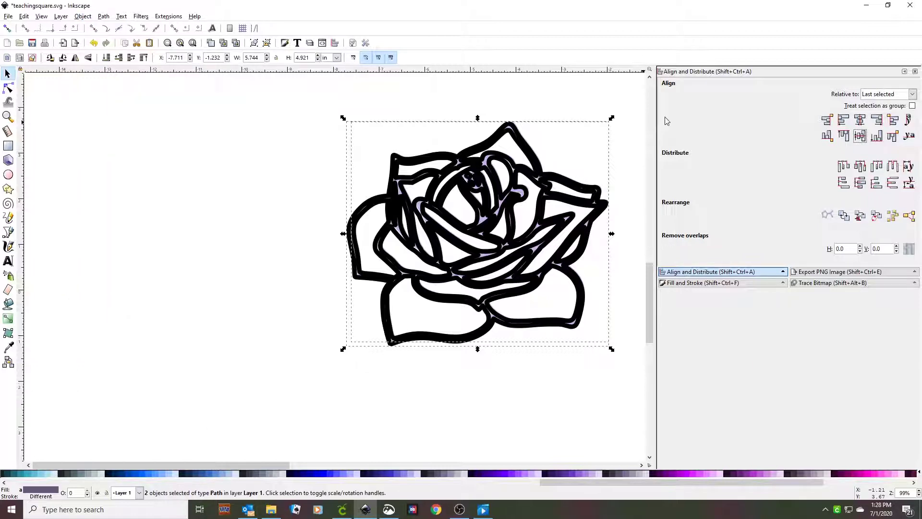
left_click(860, 122)
left_click(861, 138)
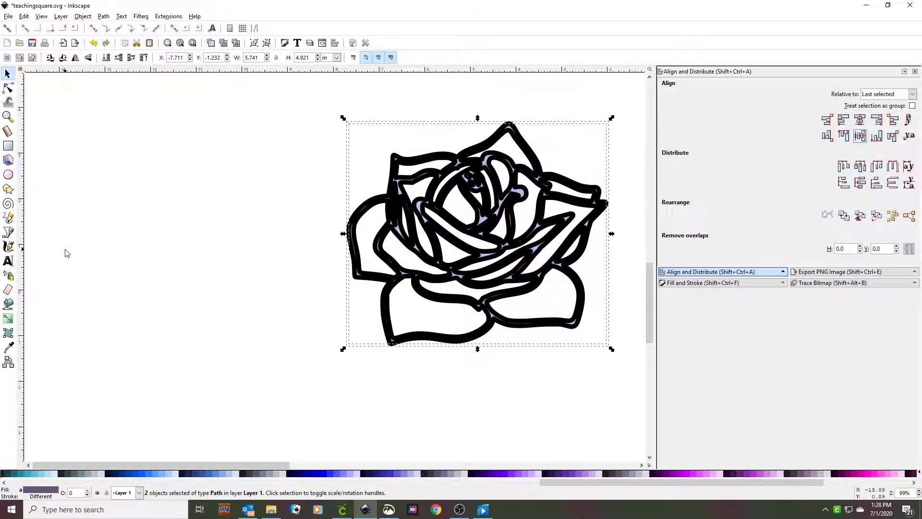
Step: Union the two stacked roses into one path and move the result to the left of the canvas
left_click(103, 16)
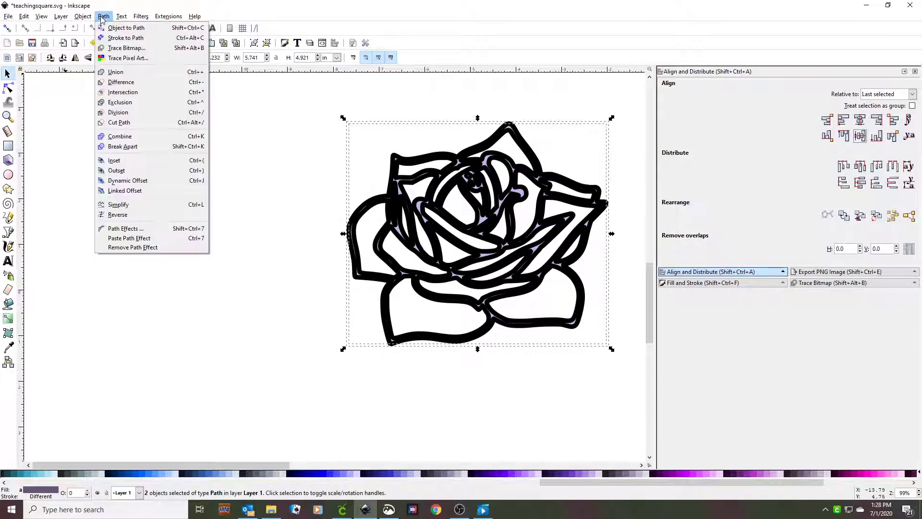
left_click(116, 72)
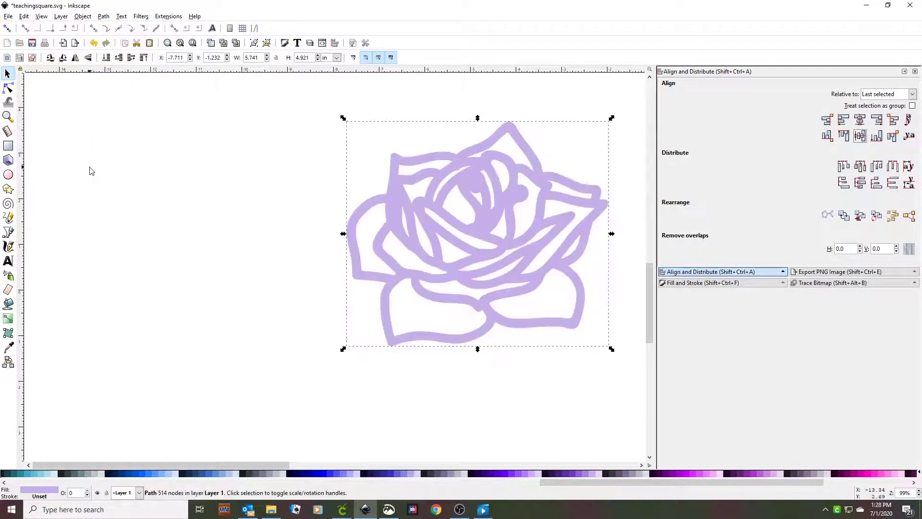
scroll(89, 170, "down", 2)
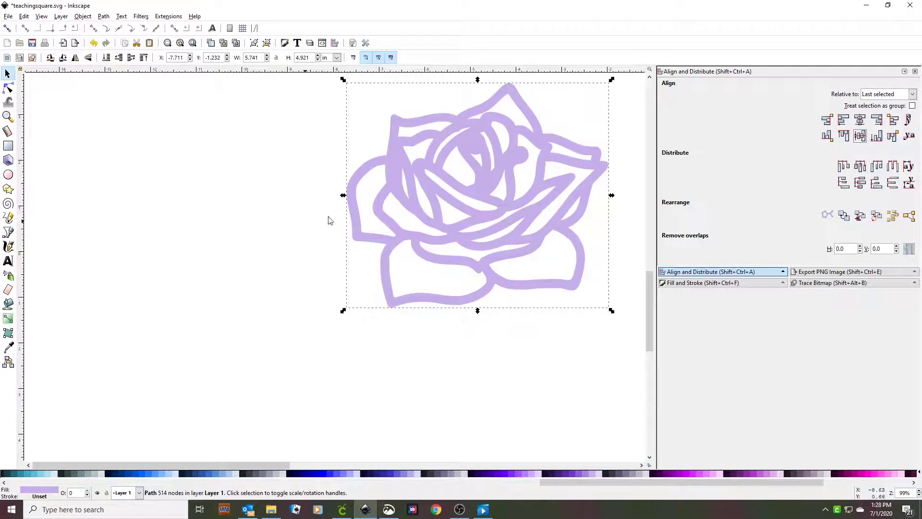
left_click_drag(401, 189, 101, 247)
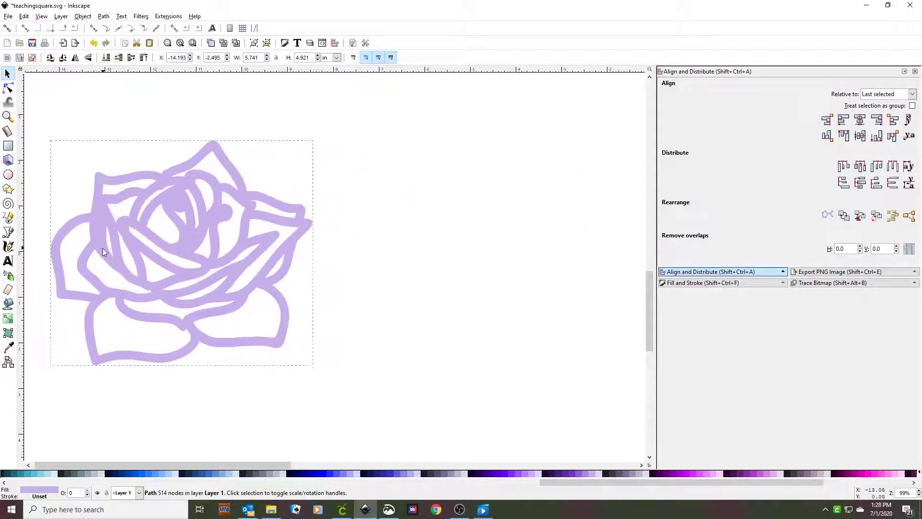
Step: Find the spare thin light purple rose lower on the canvas and move it directly beneath the thick rose
scroll(246, 207, "down", 10)
scroll(247, 207, "down", 6)
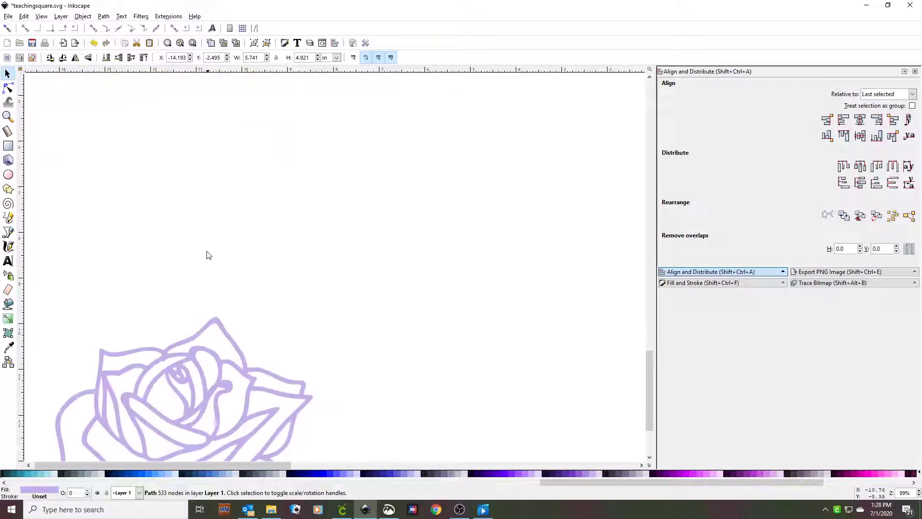
scroll(250, 215, "down", 12)
left_click(205, 134)
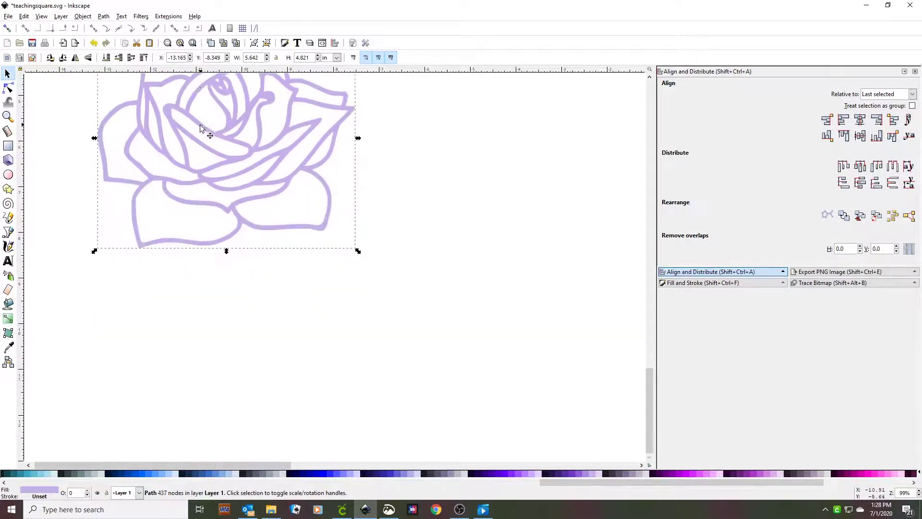
scroll(200, 134, "up", 12)
left_click_drag(189, 304, 153, 254)
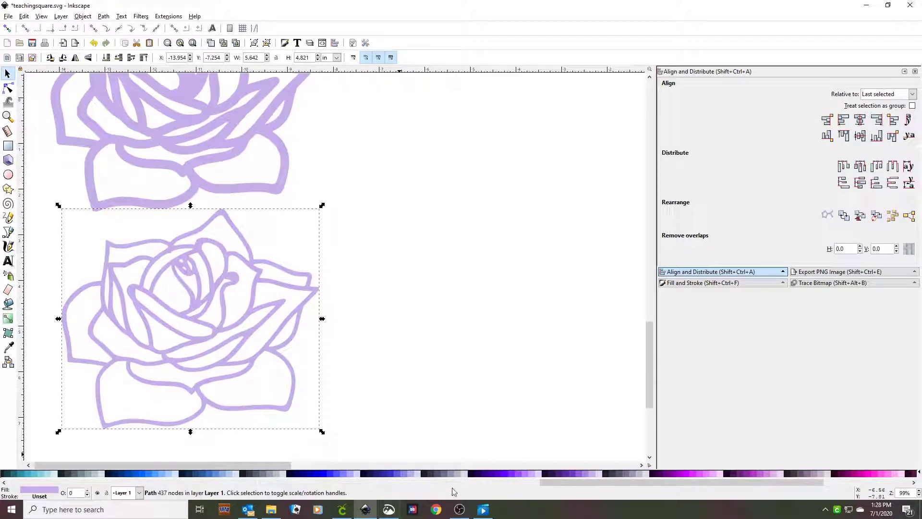
Step: Recolor the thick rose a darker purple than the thin one and lay the thin rose over it
left_click(517, 476)
left_click_drag(144, 314, 139, 128)
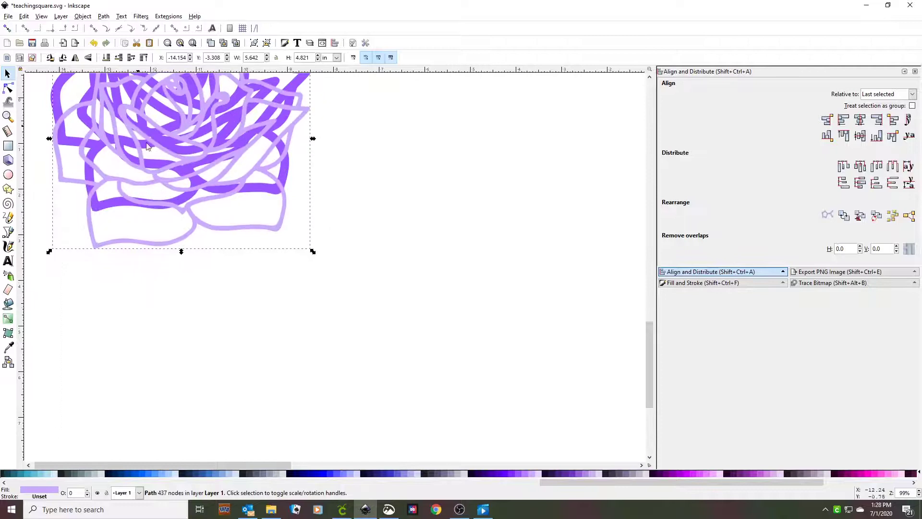
scroll(177, 275, "up", 5)
left_click_drag(176, 266, 174, 228)
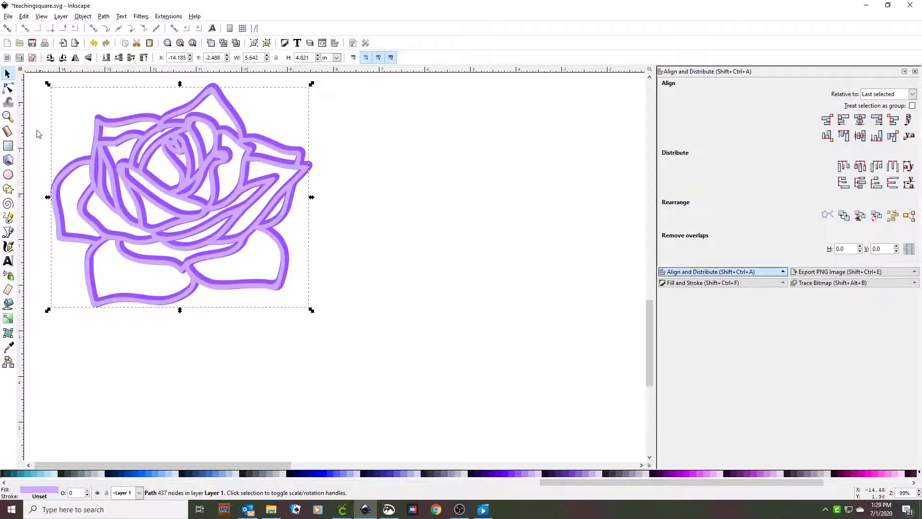
Step: Select the thin and thick purple roses together and centre them on each other horizontally and vertically
left_click_drag(35, 79, 342, 345)
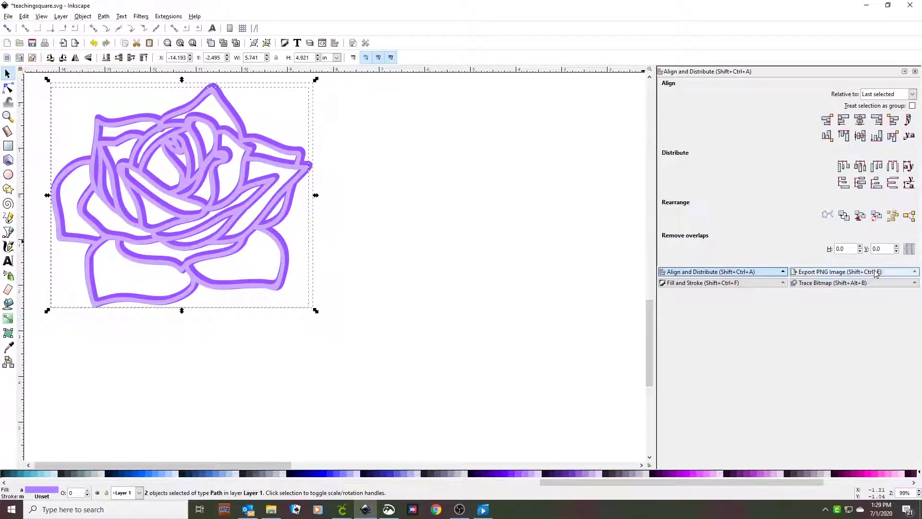
left_click(861, 123)
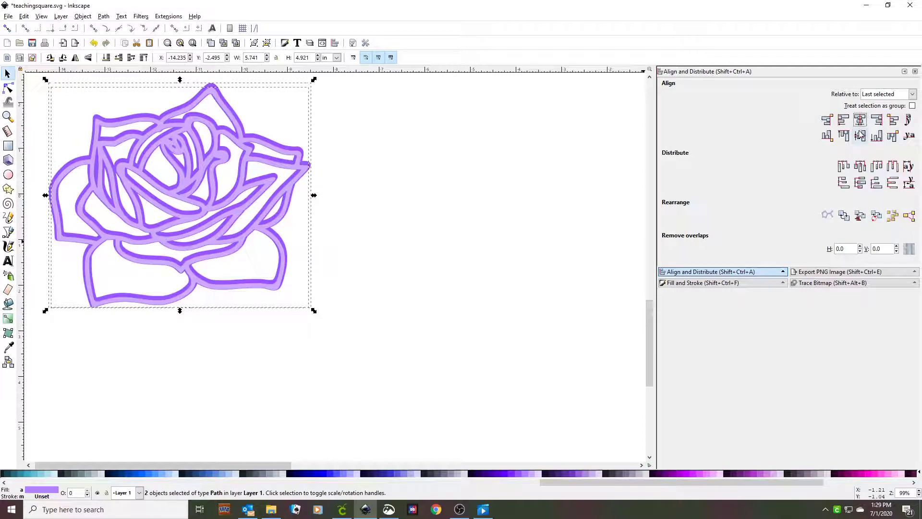
left_click(859, 136)
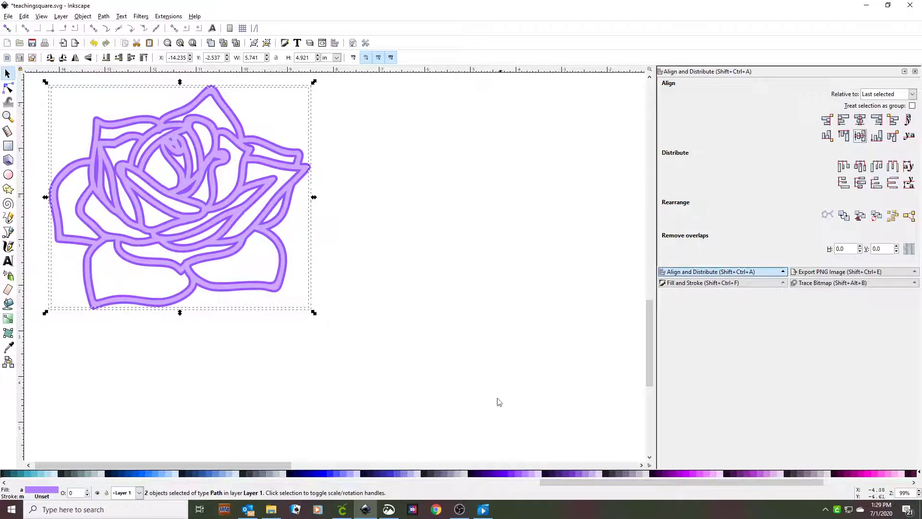
Step: Move the light and thick rose pair well down the canvas, leaving two duplicates of the thick rose above it
left_click_drag(247, 257, 140, 406)
scroll(183, 247, "up", 6)
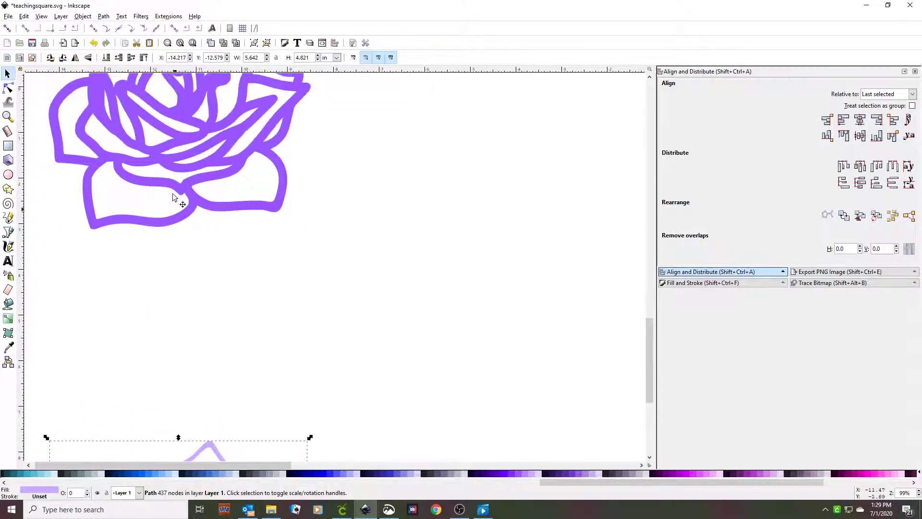
left_click(168, 169)
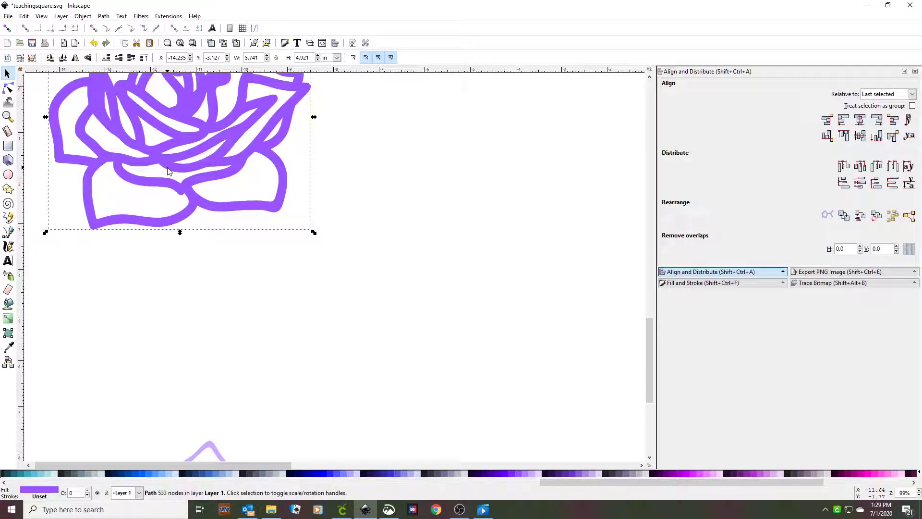
key("ctrl+d")
left_click_drag(194, 136, 405, 265)
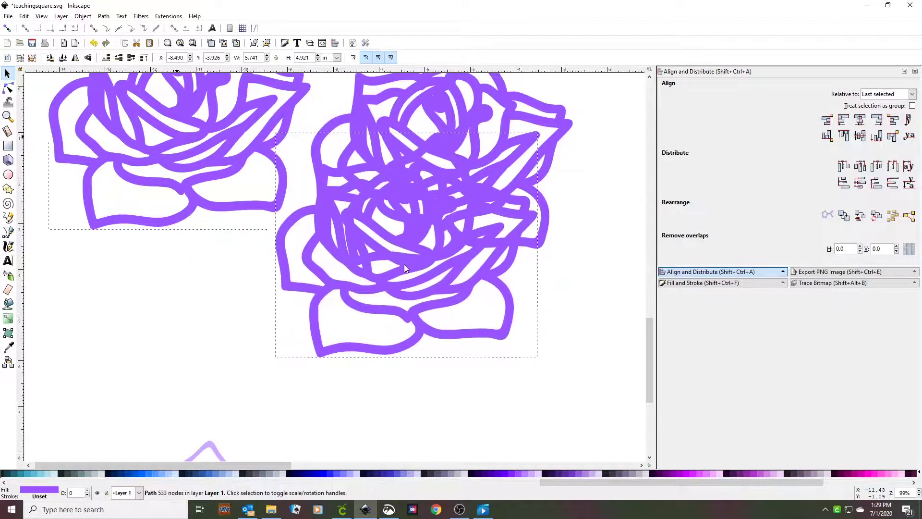
left_click_drag(160, 150, 157, 296)
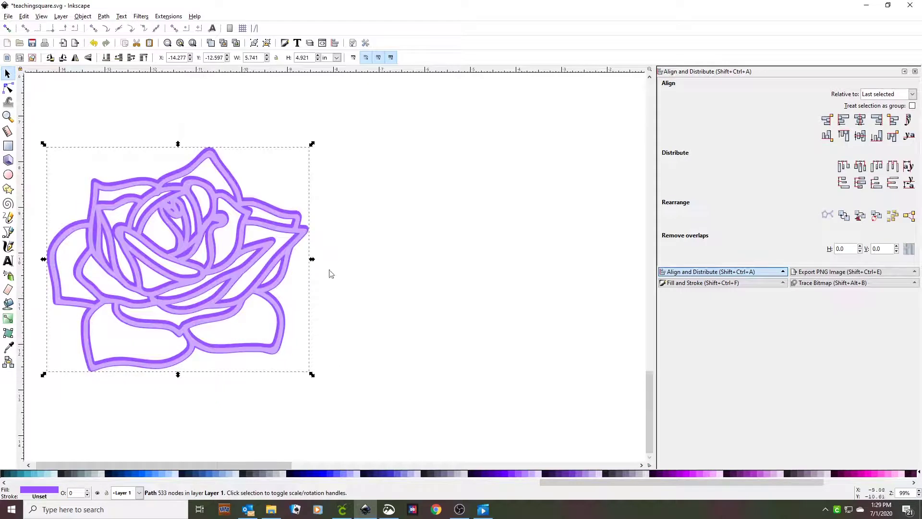
Step: Place the two remaining thick roses side by side above the layered pair and fill the left one with deeper violet
scroll(432, 250, "up", 9)
scroll(433, 250, "up", 4)
left_click_drag(360, 247, 138, 237)
left_click_drag(406, 153, 458, 227)
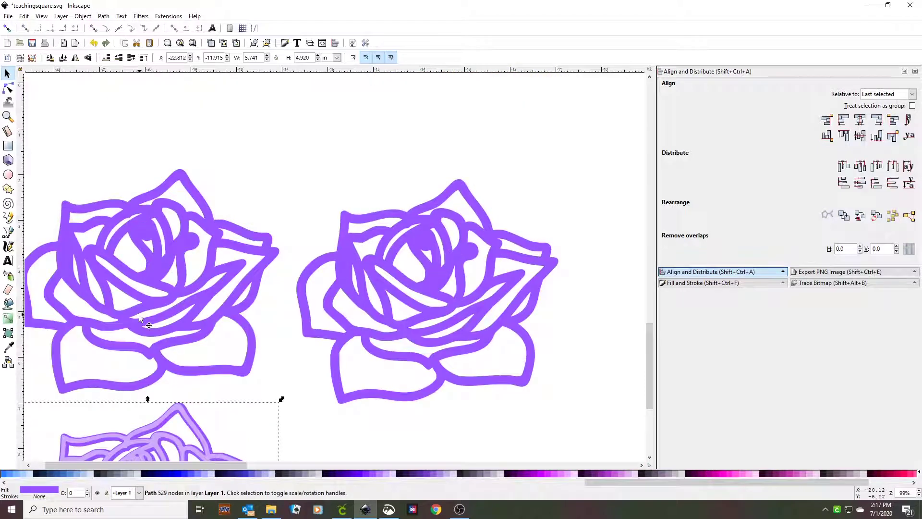
left_click_drag(137, 312, 180, 215)
left_click_drag(353, 292, 411, 201)
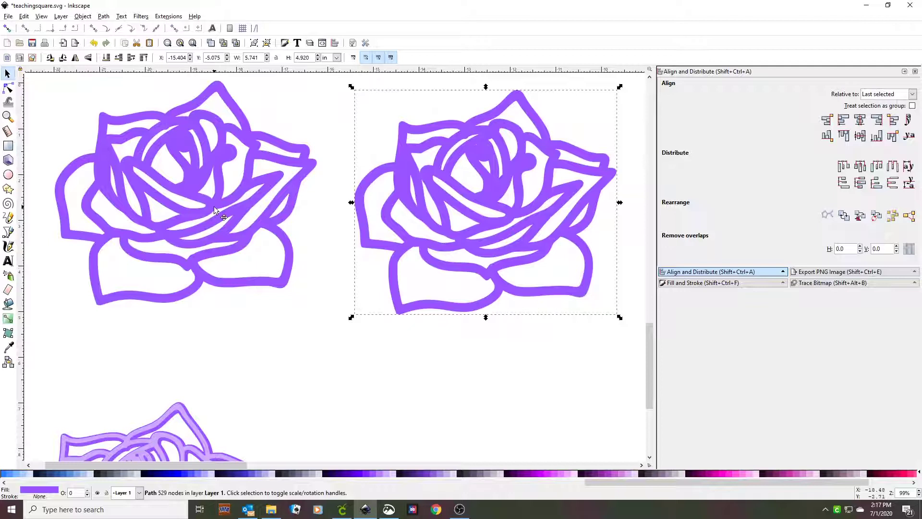
left_click(215, 210)
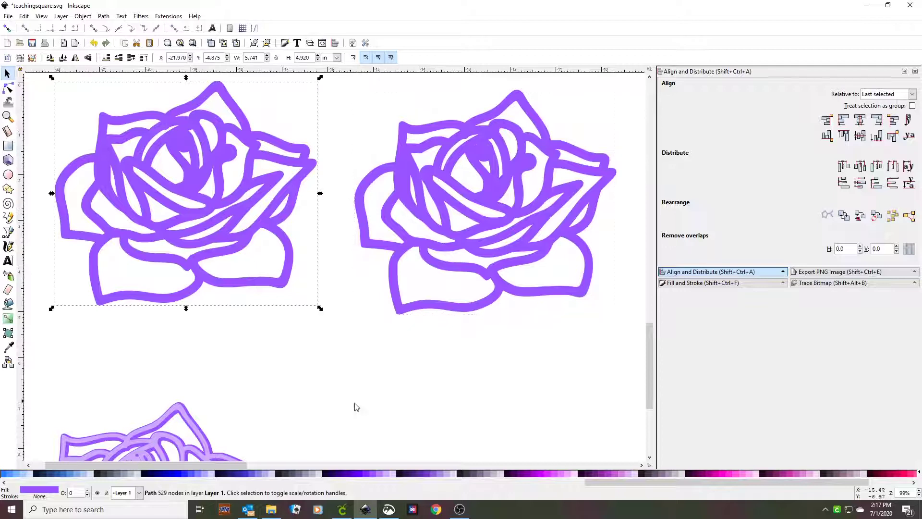
left_click(360, 474)
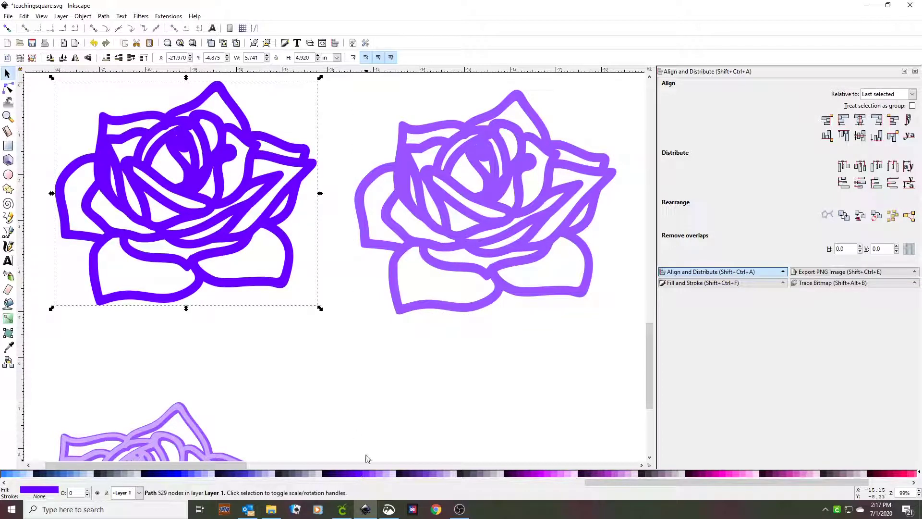
Step: Remove the fill from the right-hand thick rose and give it a flat black stroke
left_click(393, 171)
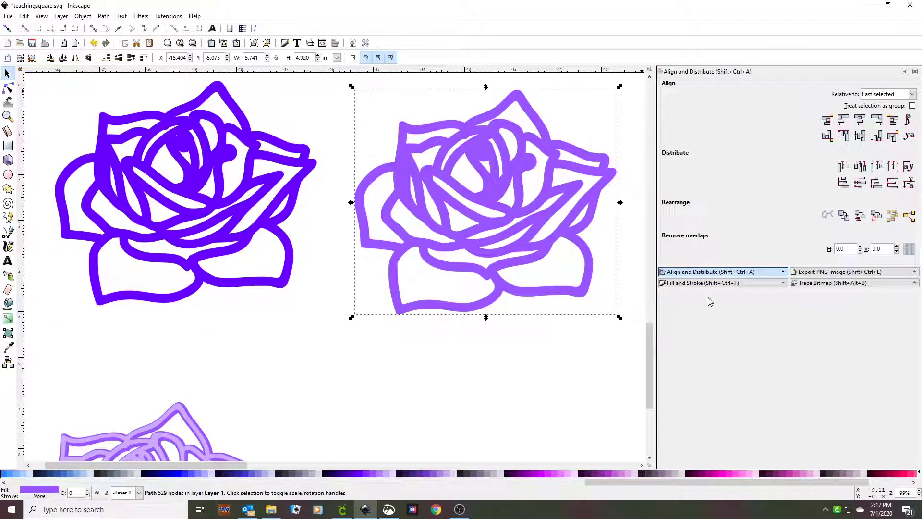
left_click(706, 283)
left_click(671, 87)
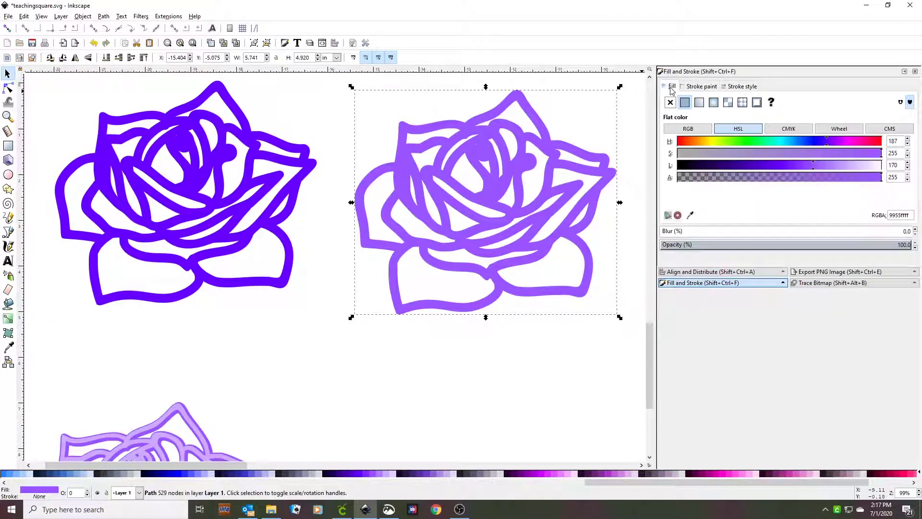
left_click(670, 102)
left_click(698, 88)
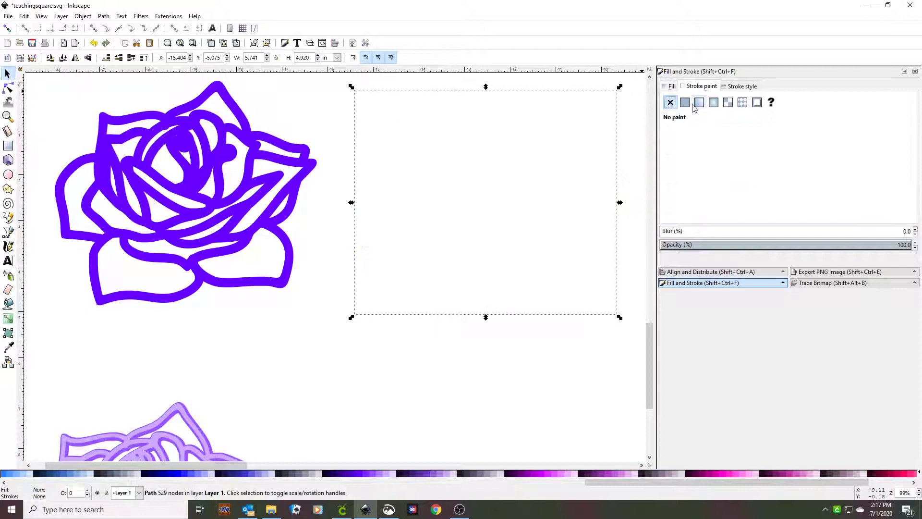
left_click(685, 102)
Step: Set the right-hand rose's stroke width to 0.150 in and convert the stroke to a path
left_click(742, 86)
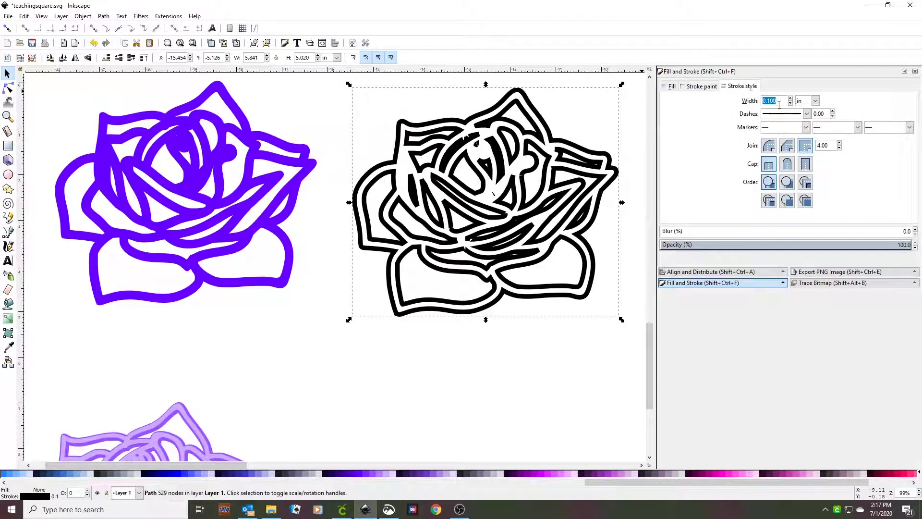
left_click_drag(780, 100, 767, 100)
key("Return")
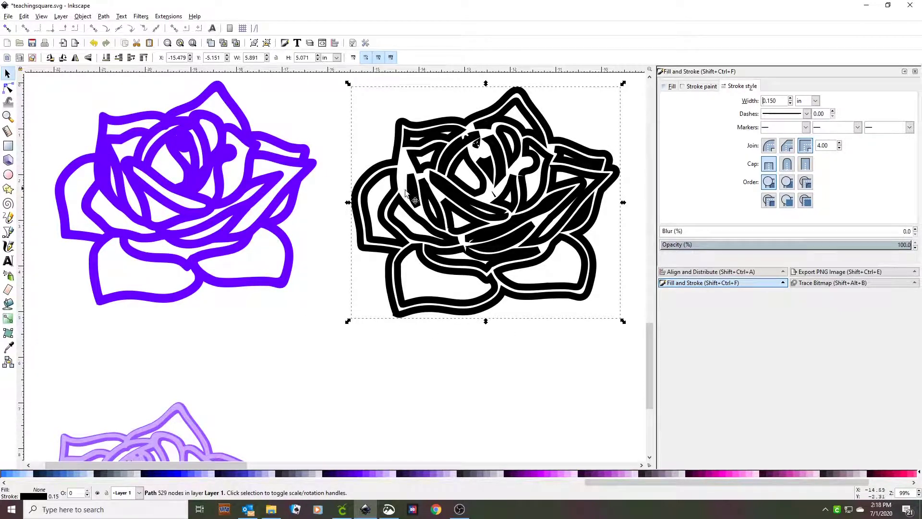
left_click(102, 17)
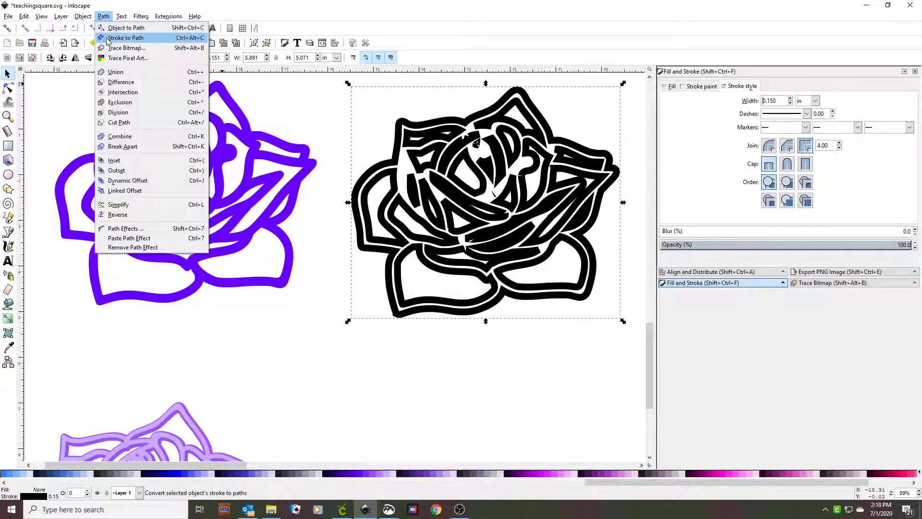
left_click(118, 39)
Step: Move the deep violet rose onto the black outline rose and centre both on each other horizontally and vertically
left_click_drag(201, 188, 503, 198)
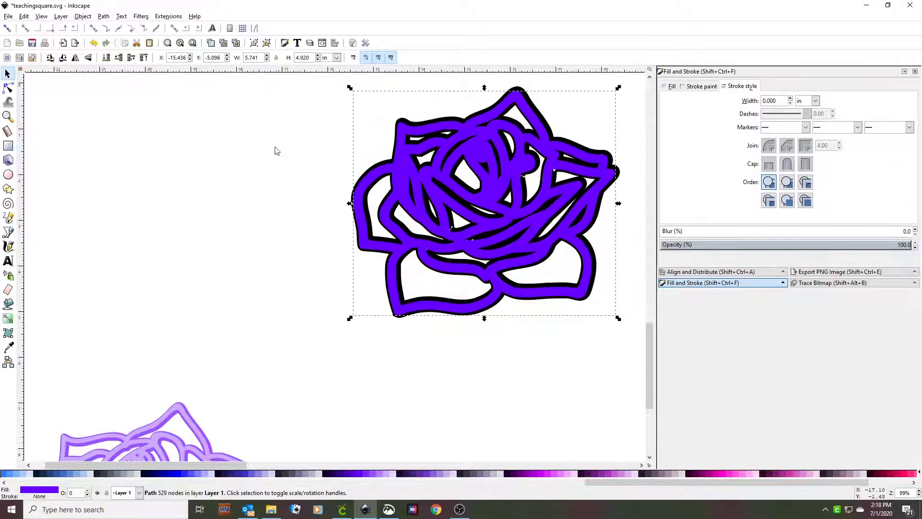
left_click_drag(308, 78, 640, 372)
left_click(700, 271)
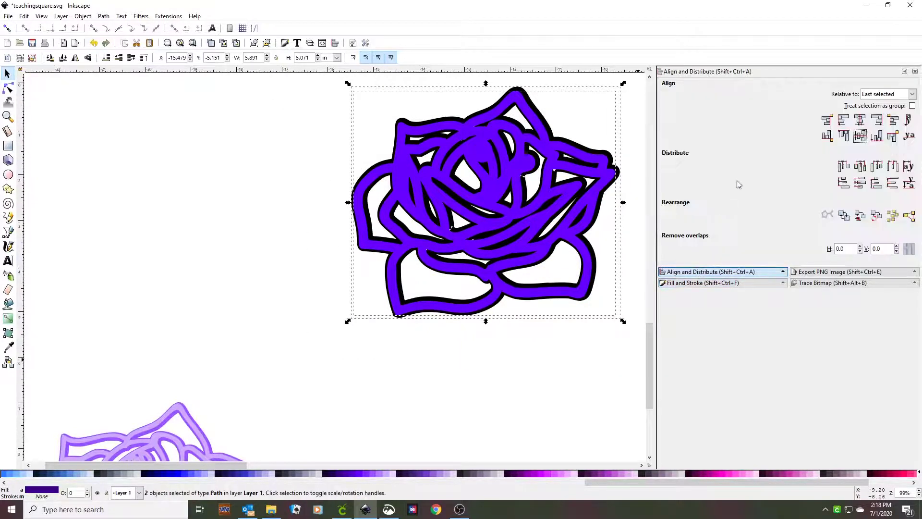
left_click(860, 120)
left_click(860, 136)
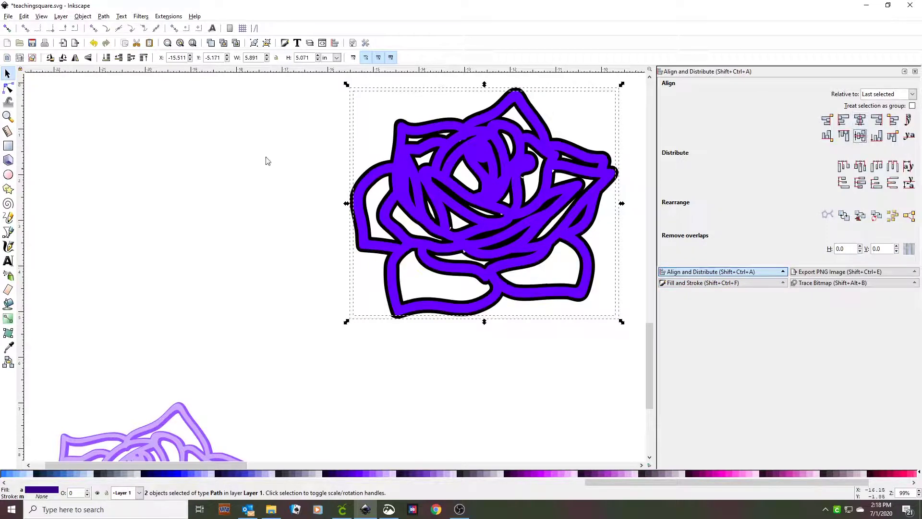
Step: Union the stacked violet and black roses into one path and fill the result with bright violet (6600ff)
left_click(103, 16)
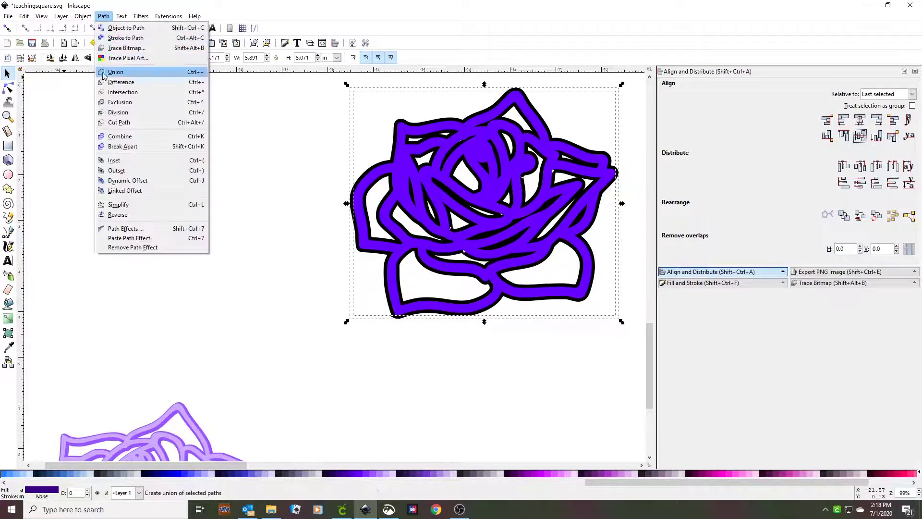
left_click(115, 82)
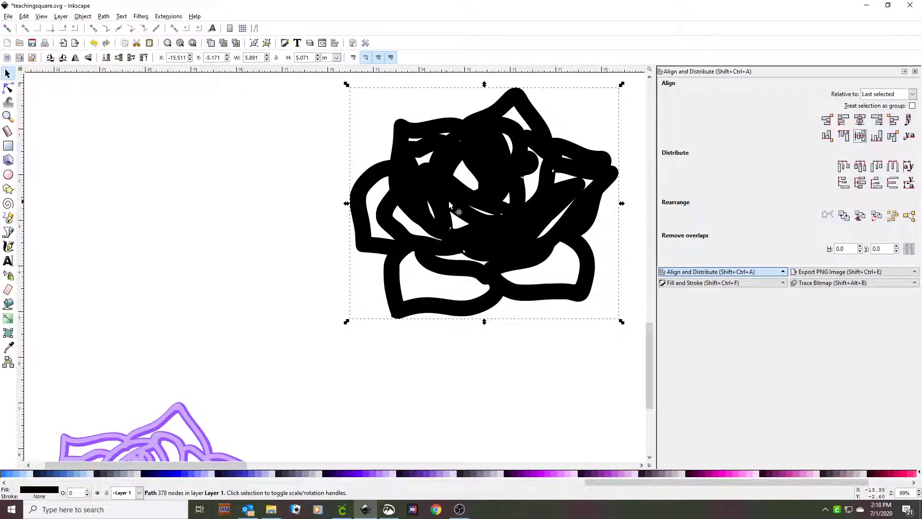
left_click_drag(450, 202, 371, 245)
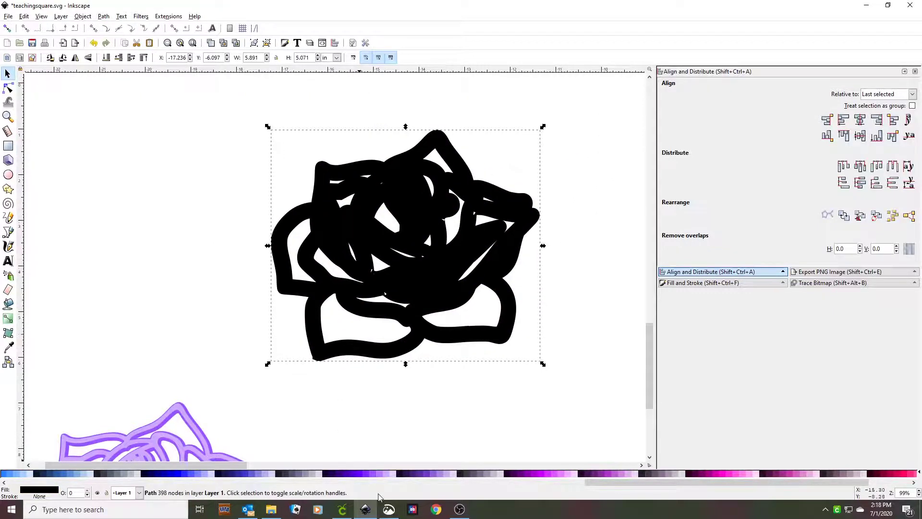
left_click(363, 474)
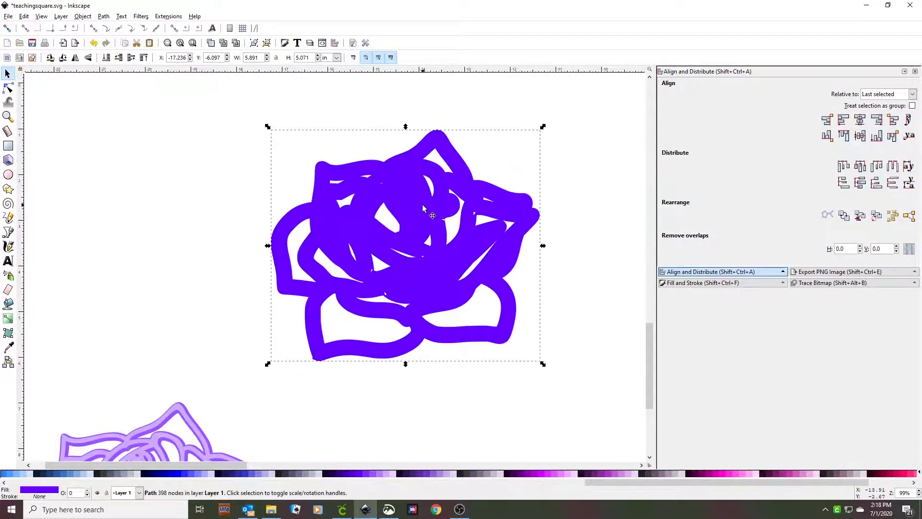
Step: Move the bright violet rose over the layered pair and send it to the bottom of the stack
left_click_drag(389, 237, 216, 279)
left_click_drag(234, 245, 187, 337)
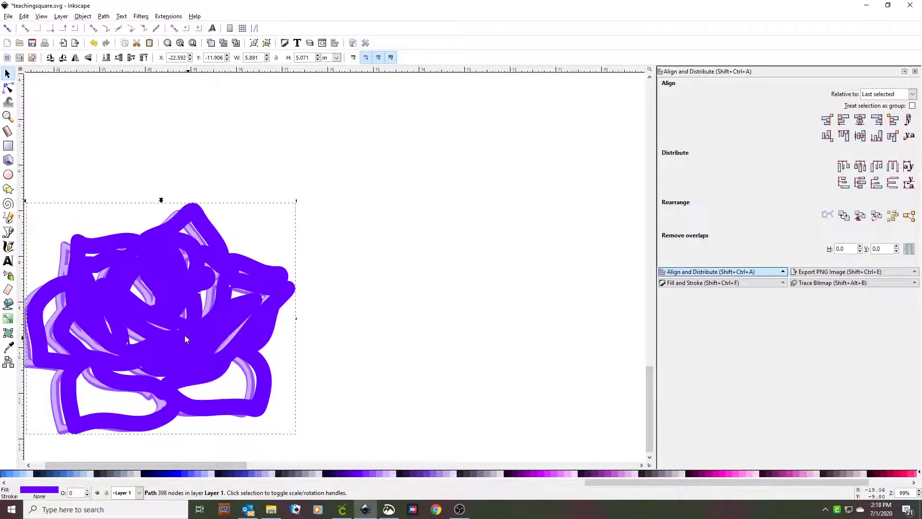
left_click(106, 58)
scroll(47, 165, "down", 2)
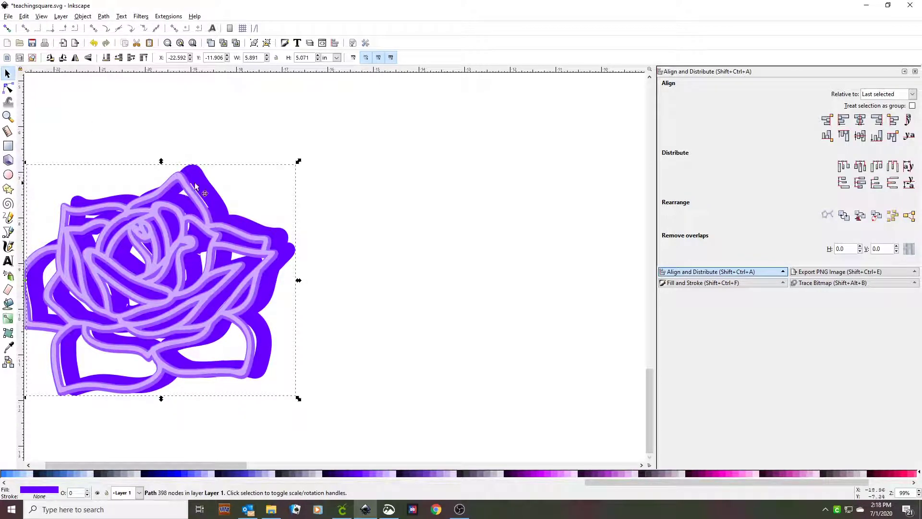
Step: Make two copies of the bright violet rose, set them side by side above, and place the bottom one behind the layered pair
left_click_drag(284, 245, 279, 192)
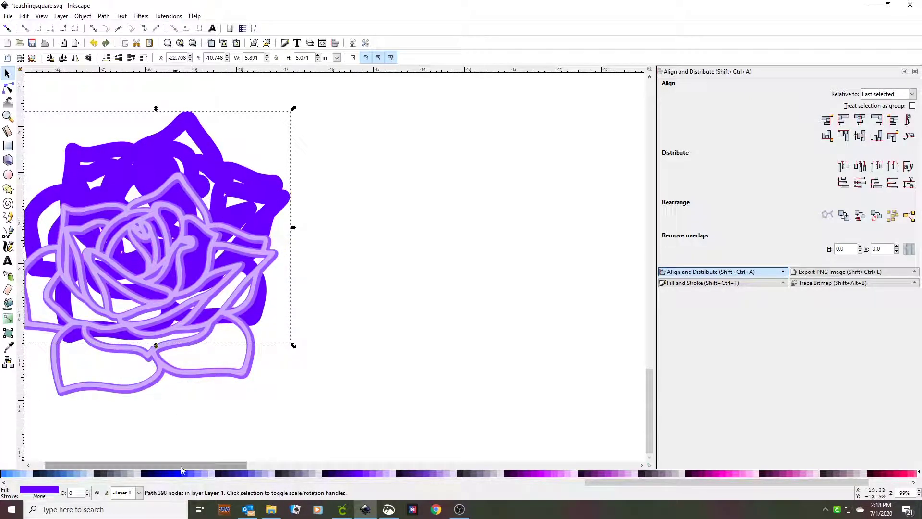
key("Home")
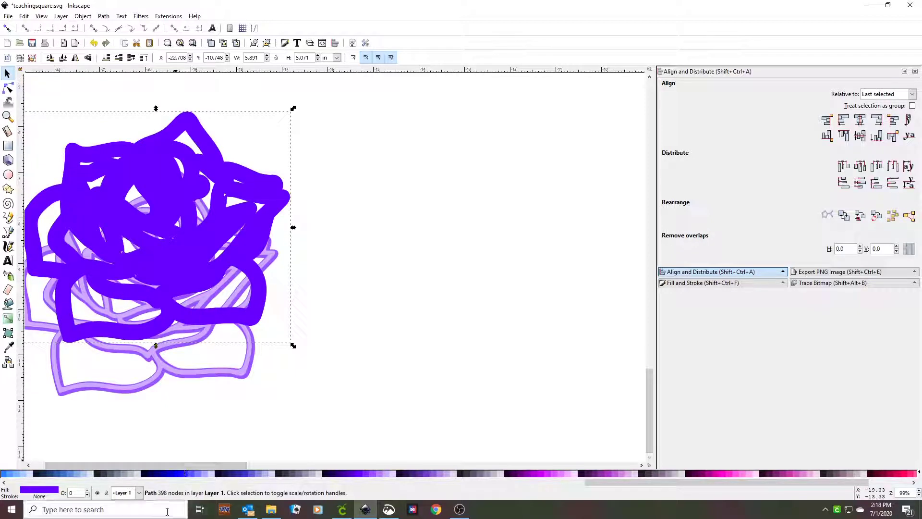
key("ctrl+d")
left_click_drag(143, 167, 428, 134)
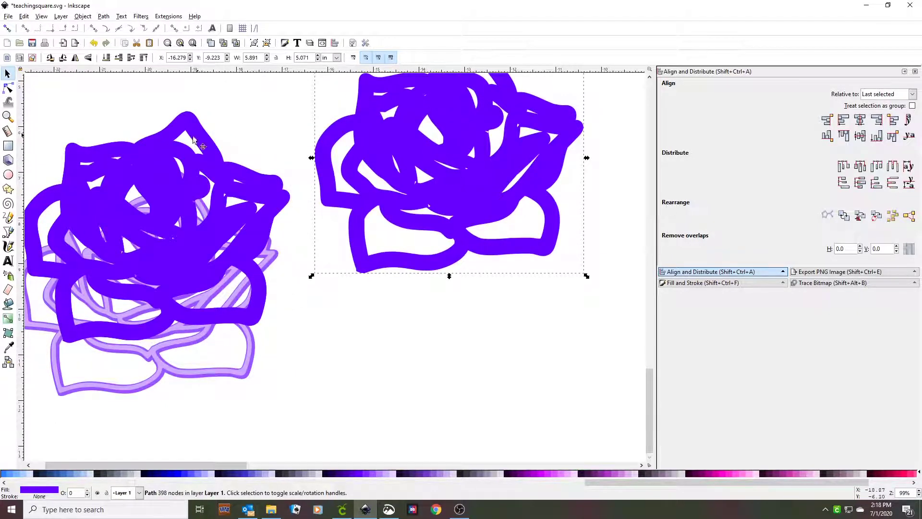
scroll(298, 222, "up", 3)
left_click_drag(428, 253, 440, 116)
left_click_drag(191, 268, 194, 83)
left_click_drag(249, 273, 246, 324)
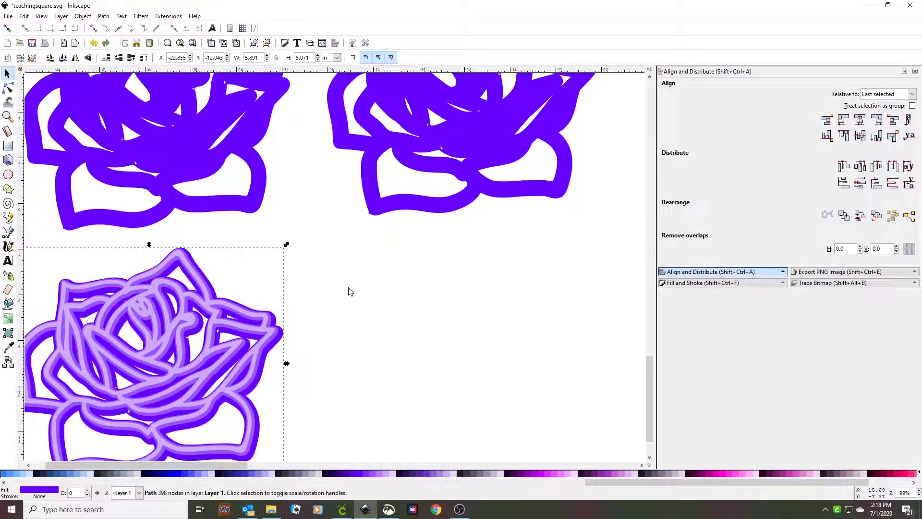
Step: Fill the left-hand spare rose above the layered stack with a darker violet
scroll(343, 272, "up", 6)
left_click(186, 213)
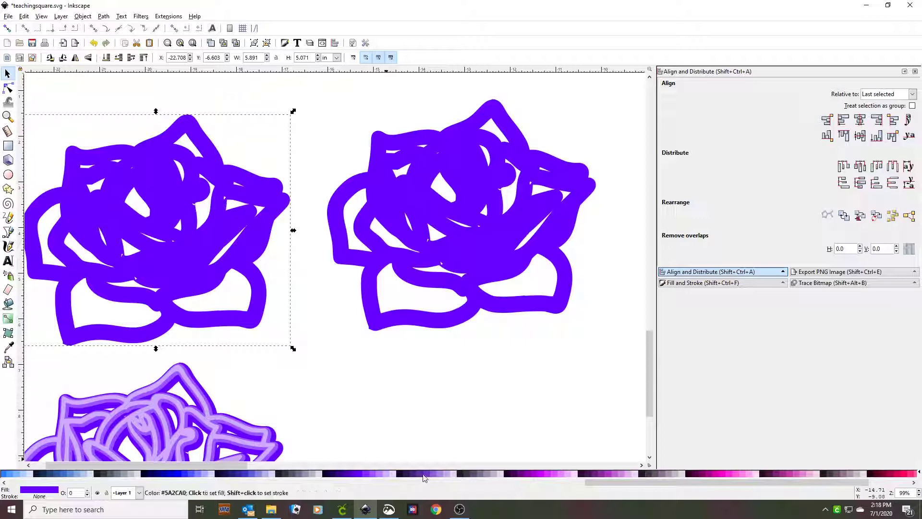
key("ctrl+z")
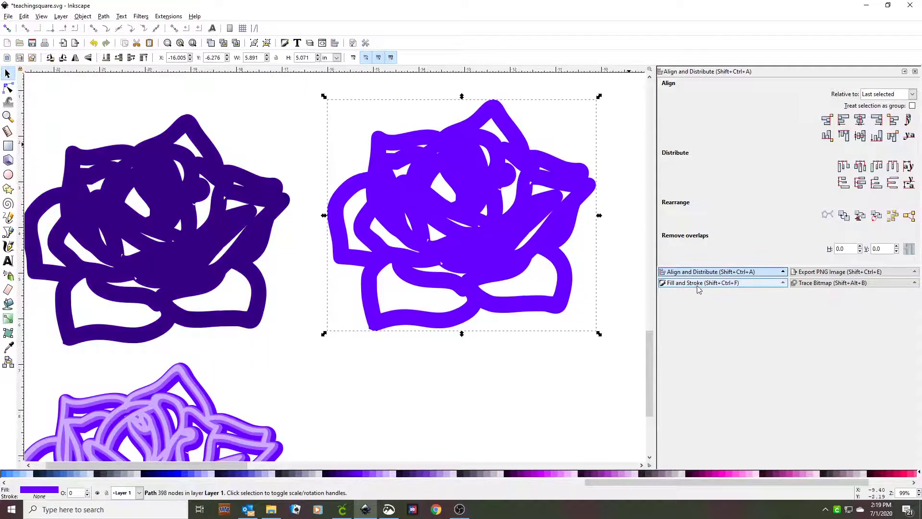
Step: Remove the fill from the right-hand bright violet rose and give it a flat black stroke
left_click(698, 284)
left_click(671, 87)
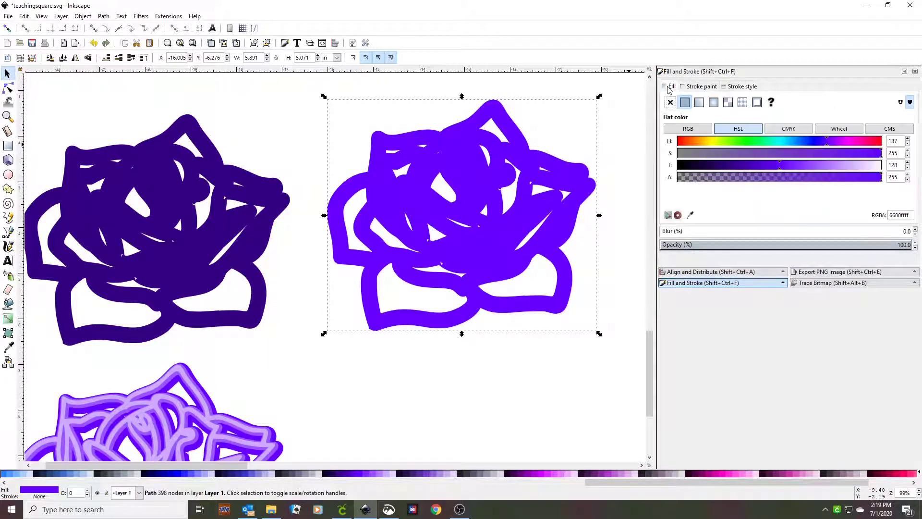
left_click(670, 102)
left_click(702, 88)
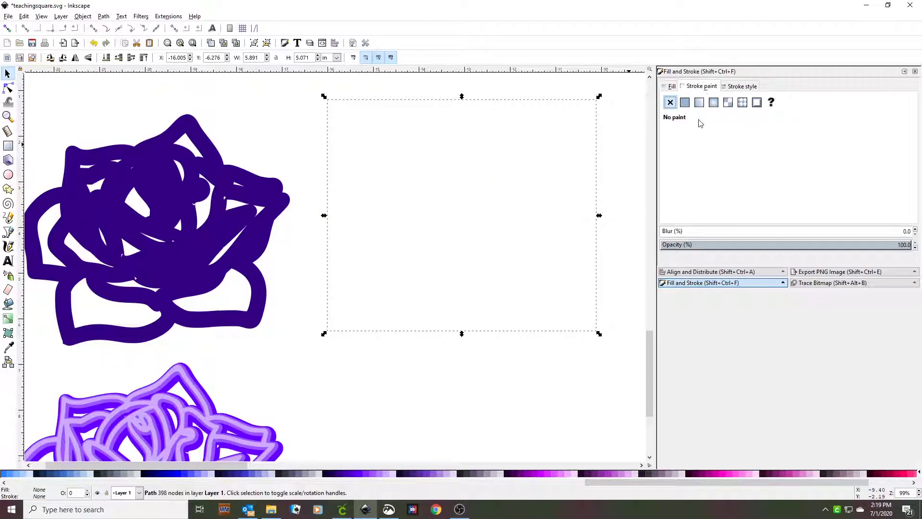
left_click(684, 103)
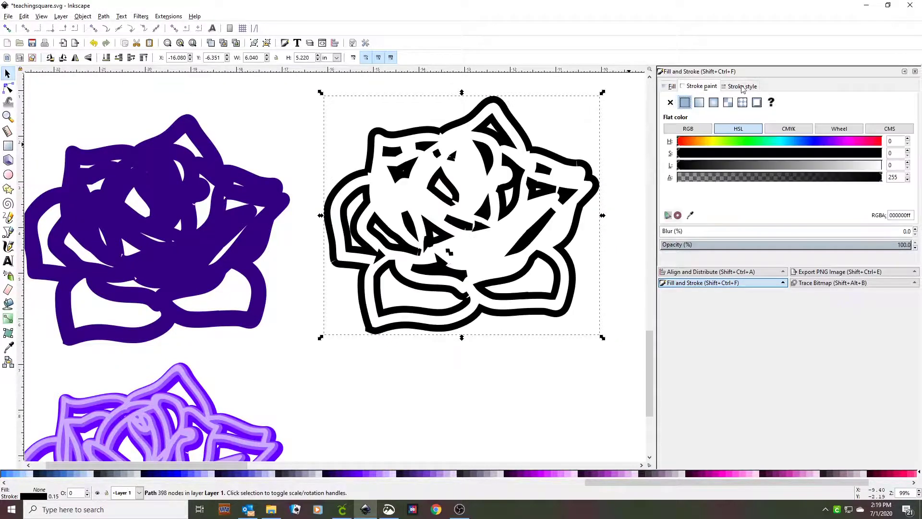
Step: Convert the right-hand rose's 0.150 in black stroke to a path
left_click(741, 88)
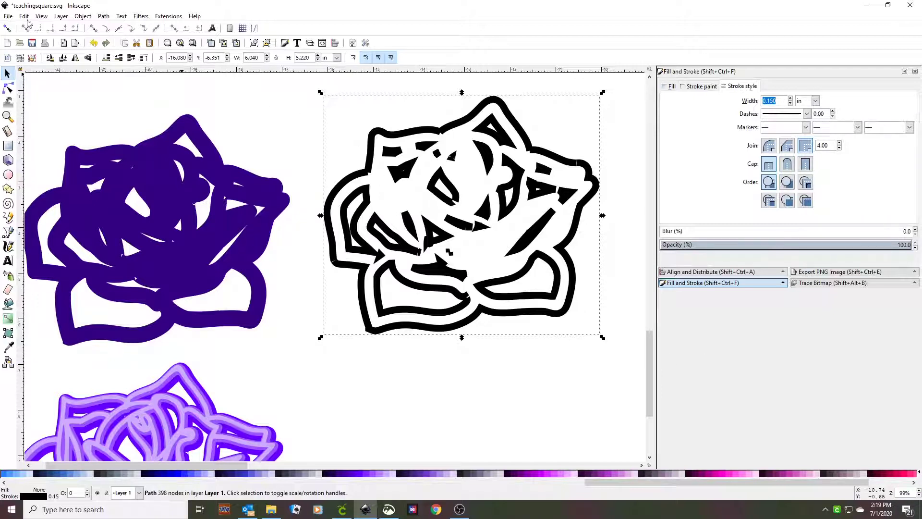
left_click(104, 18)
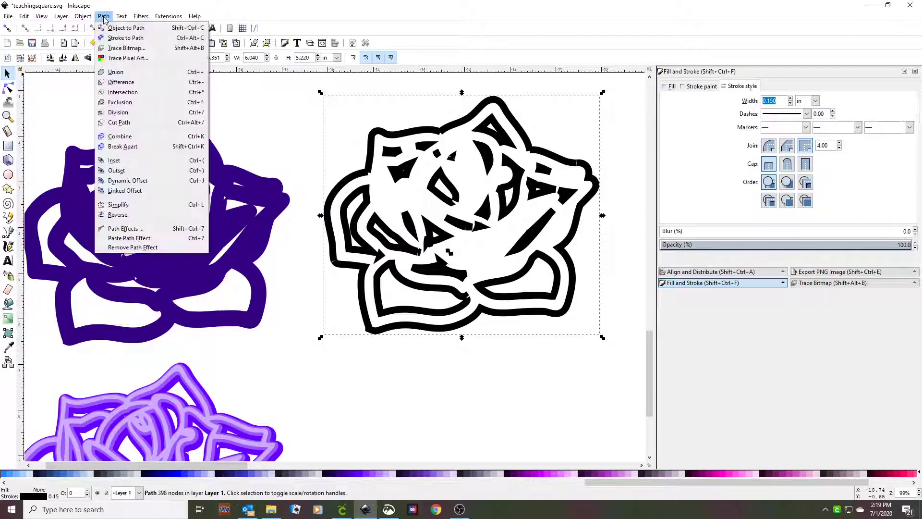
left_click(111, 39)
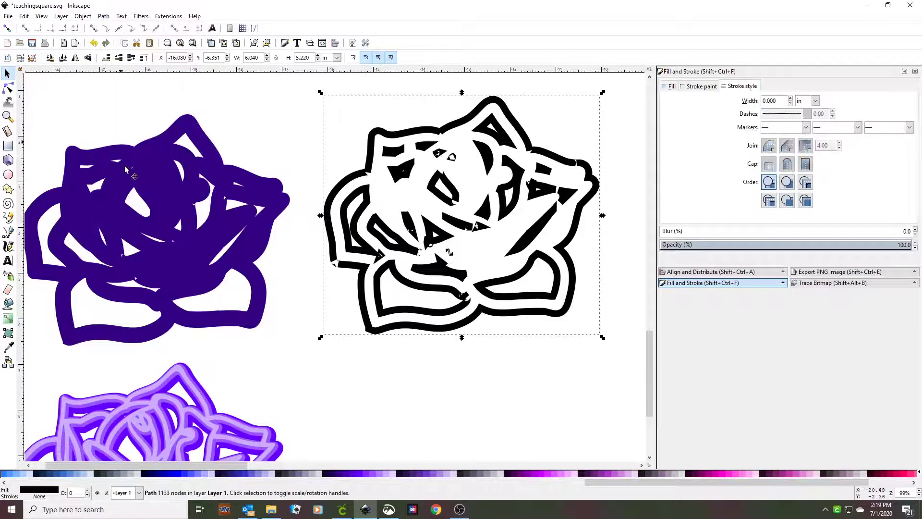
Step: Centre the dark violet rose on the black outline rose horizontally and vertically, and union the two paths
left_click_drag(130, 189, 430, 179)
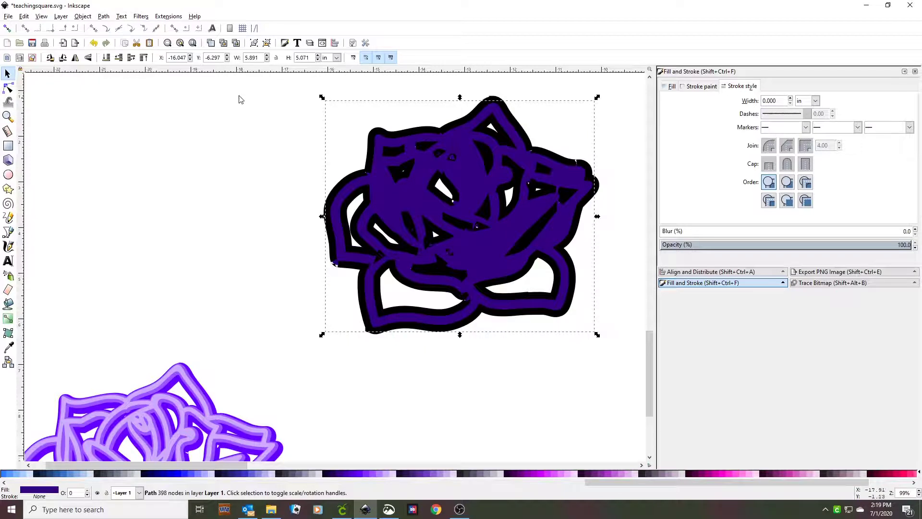
left_click_drag(277, 88, 619, 356)
left_click(711, 271)
left_click(859, 123)
left_click(860, 136)
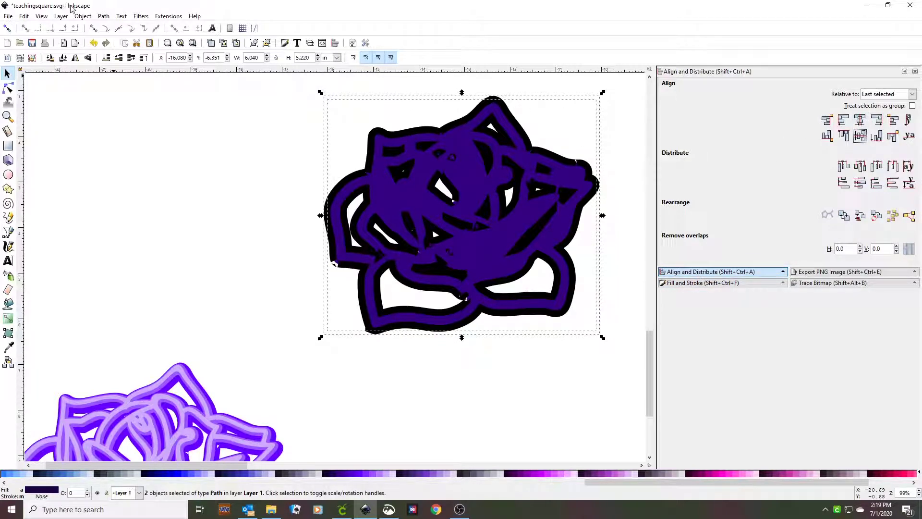
left_click(104, 17)
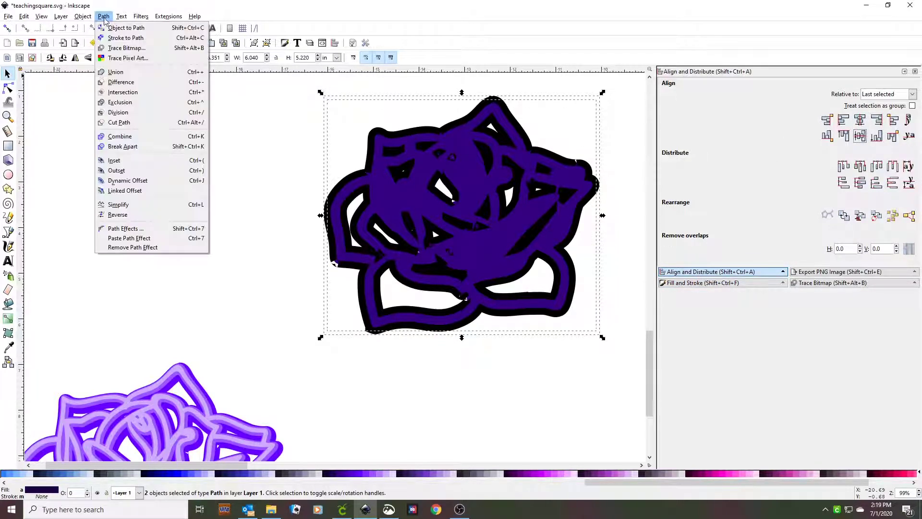
left_click(107, 76)
Step: Send the unioned dark violet rose to the bottom and position it behind the layered rose
left_click_drag(482, 230, 244, 379)
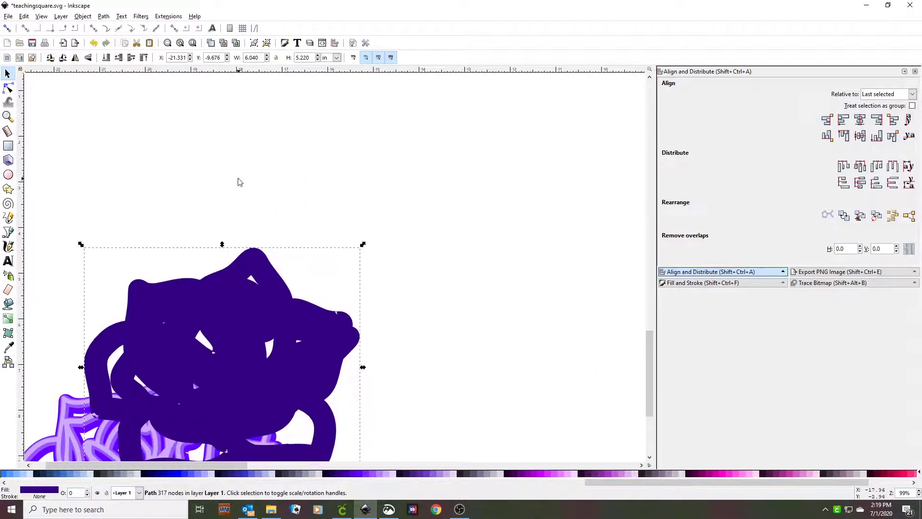
scroll(240, 181, "down", 5)
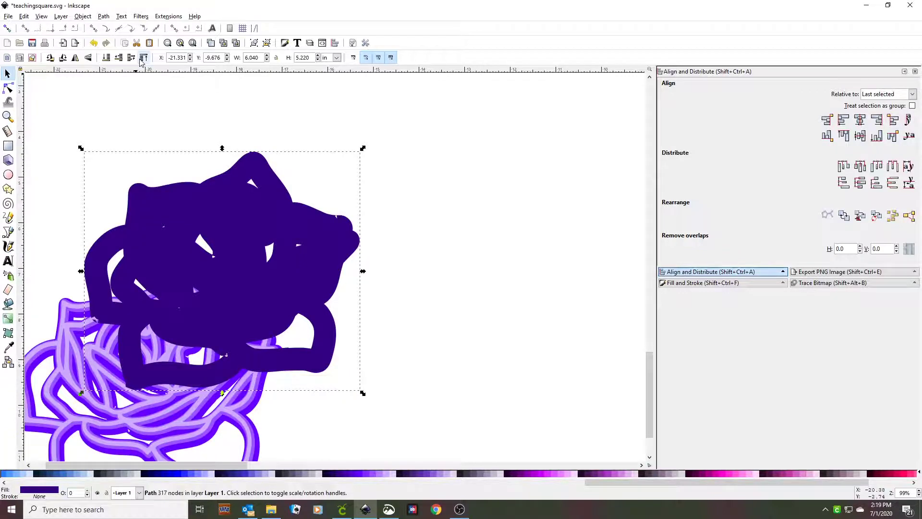
left_click(106, 57)
left_click_drag(202, 212, 128, 316)
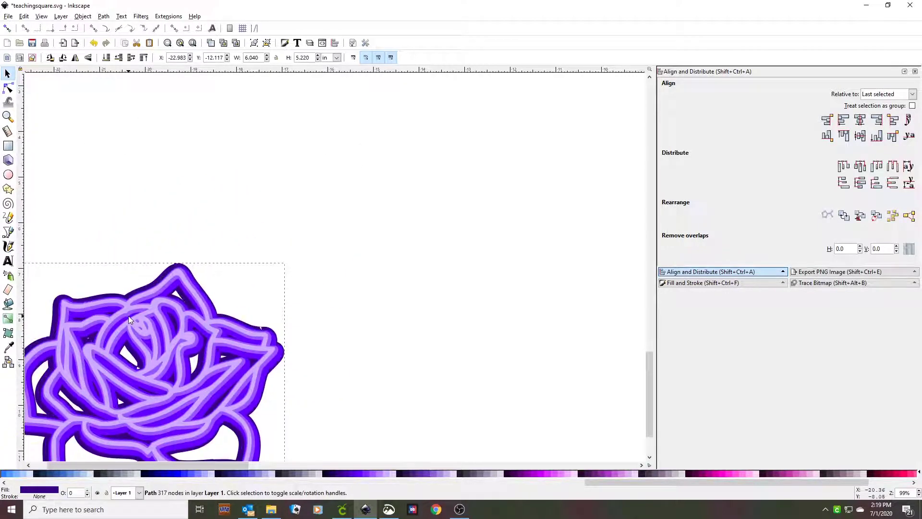
Step: Duplicate the dark violet rose above the stack, place one copy behind the layered rose and set the other aside
left_click_drag(126, 295, 167, 122)
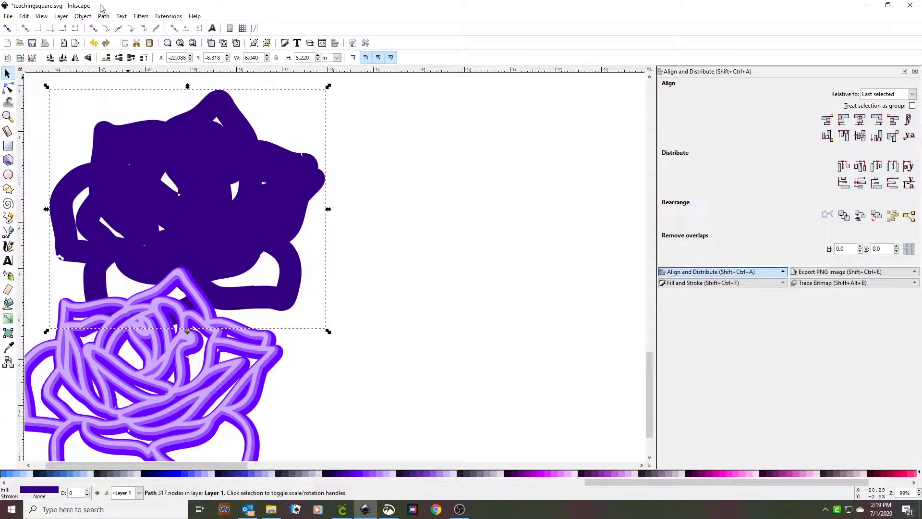
left_click_drag(154, 210, 152, 154)
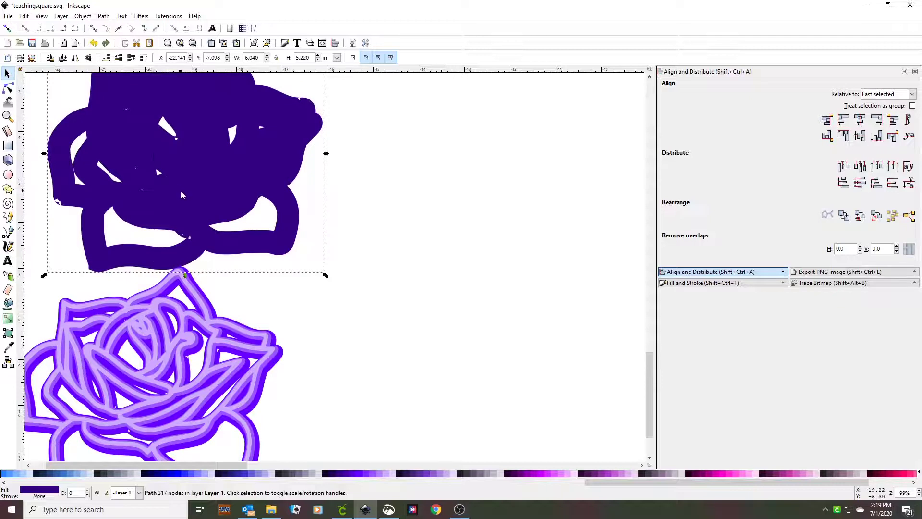
scroll(181, 191, "up", 6)
left_click_drag(161, 278, 166, 231)
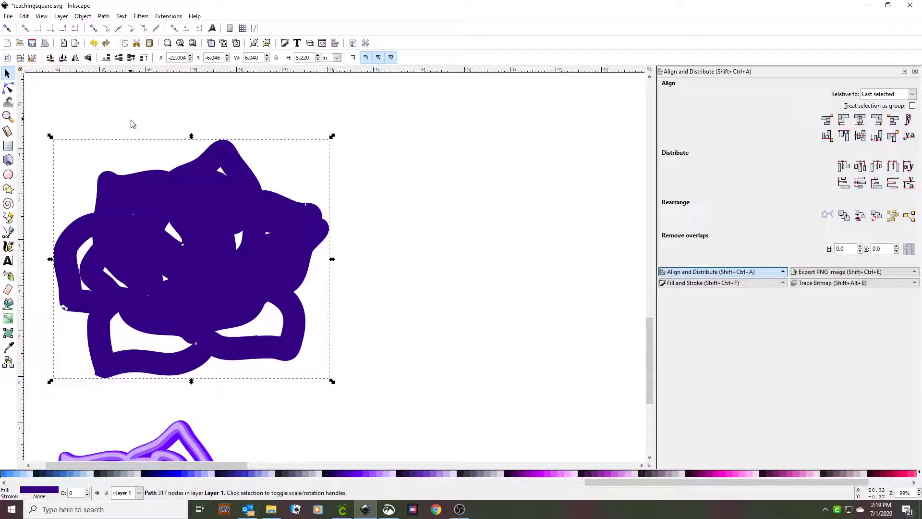
key("ctrl+v")
left_click_drag(224, 214, 183, 383)
left_click(400, 137)
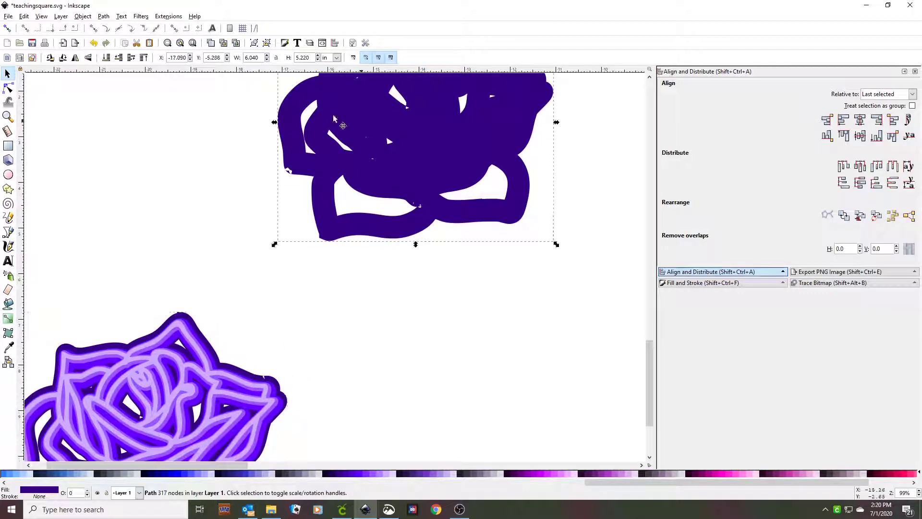
Step: Break the spare dark violet rose apart and union its pieces into one solid silhouette
left_click(103, 17)
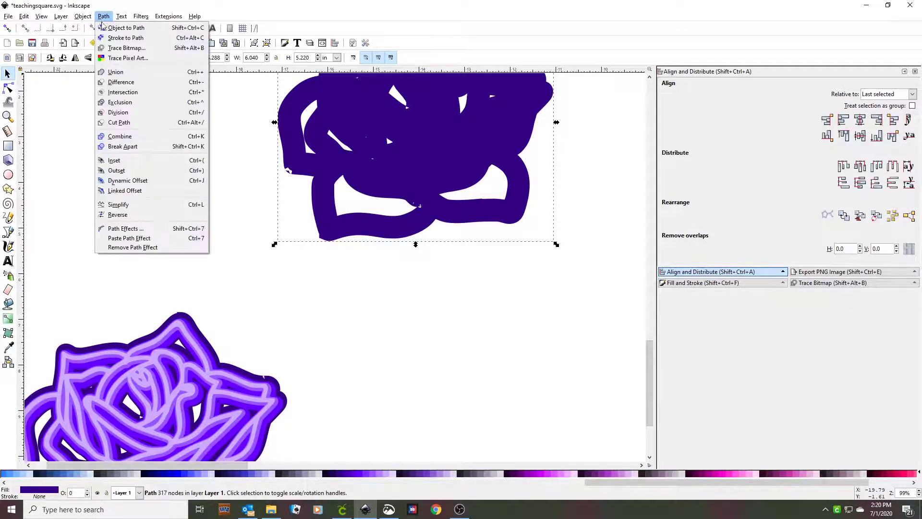
left_click(123, 146)
scroll(173, 187, "up", 4)
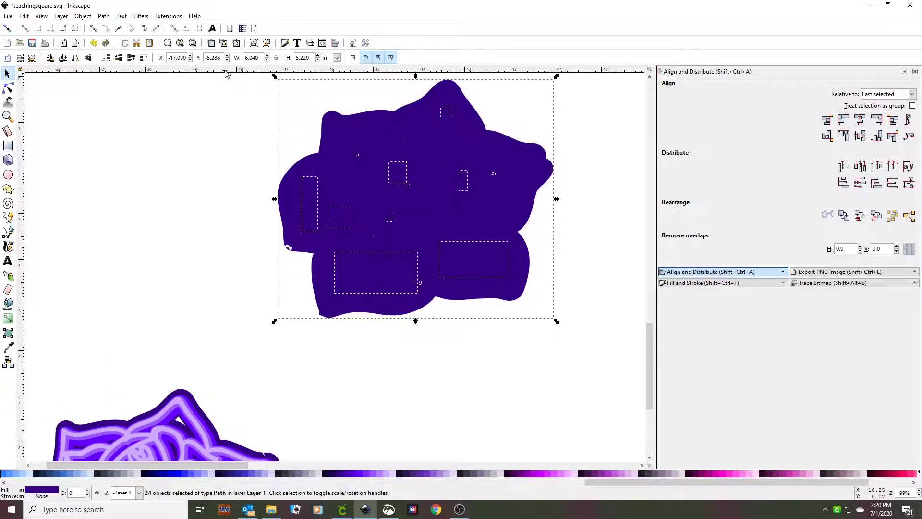
left_click(103, 16)
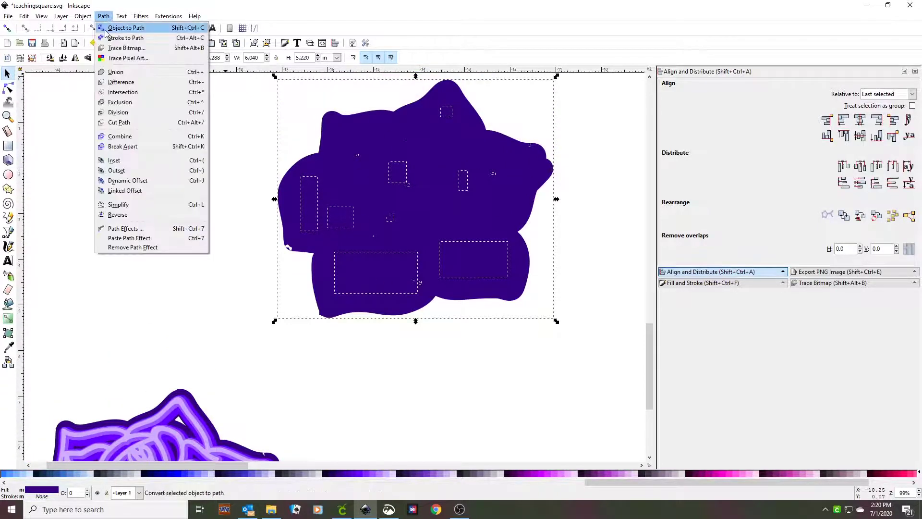
left_click(104, 73)
Step: Align the solid dark violet silhouette with the layered rose by eye and send it to the bottom as the backing
left_click_drag(380, 230, 239, 421)
scroll(256, 134, "down", 3)
scroll(256, 134, "down", 5)
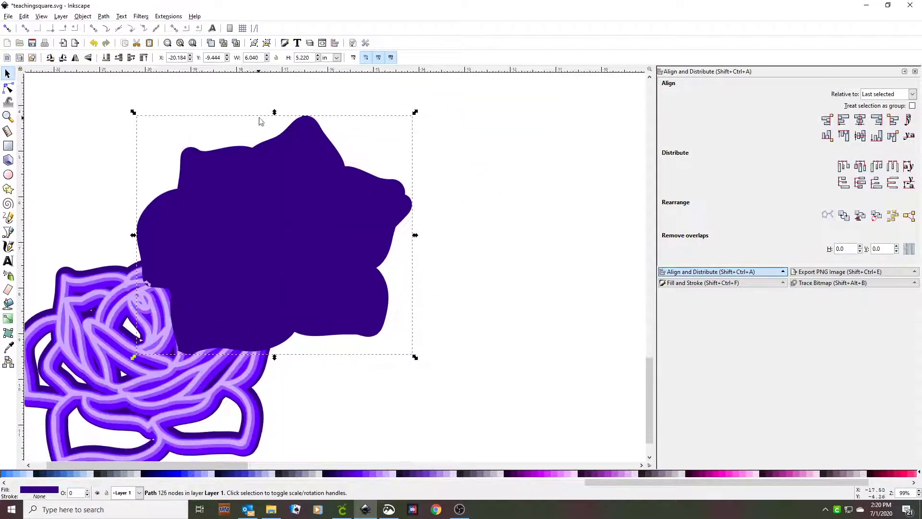
left_click_drag(298, 181, 167, 297)
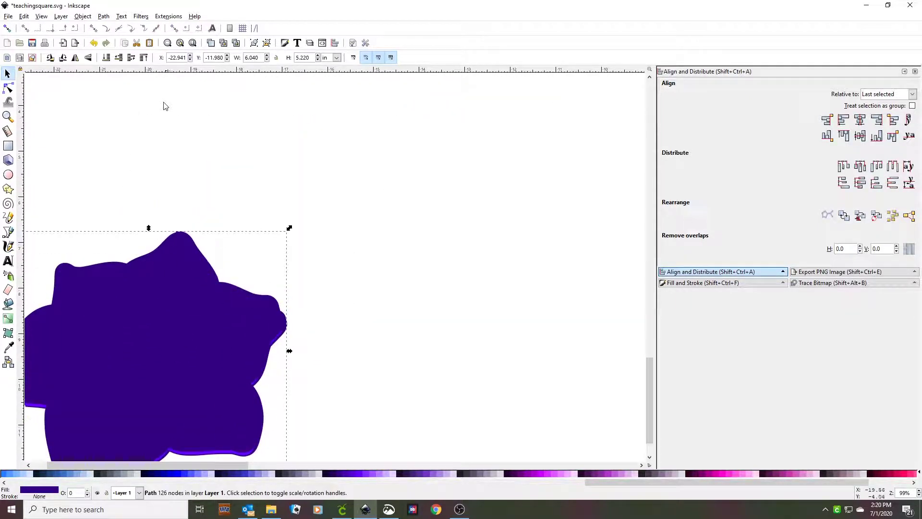
left_click(108, 59)
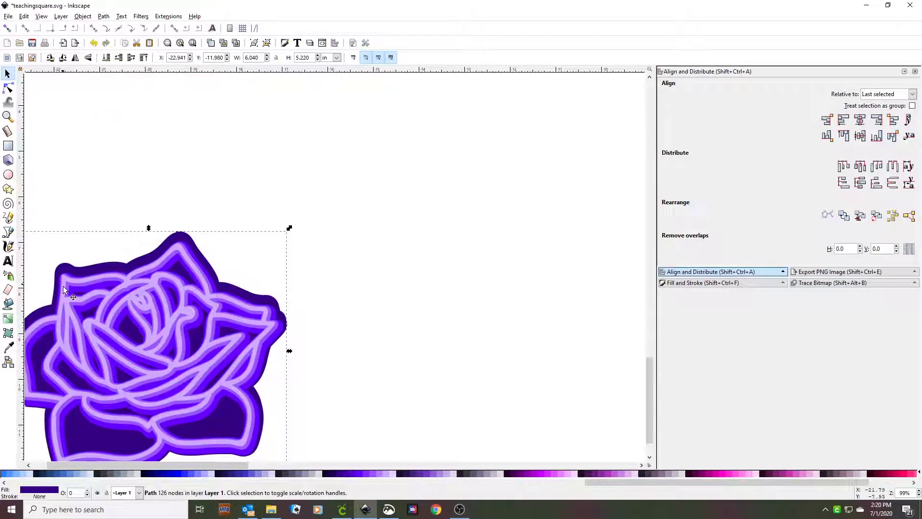
scroll(105, 158, "down", 3)
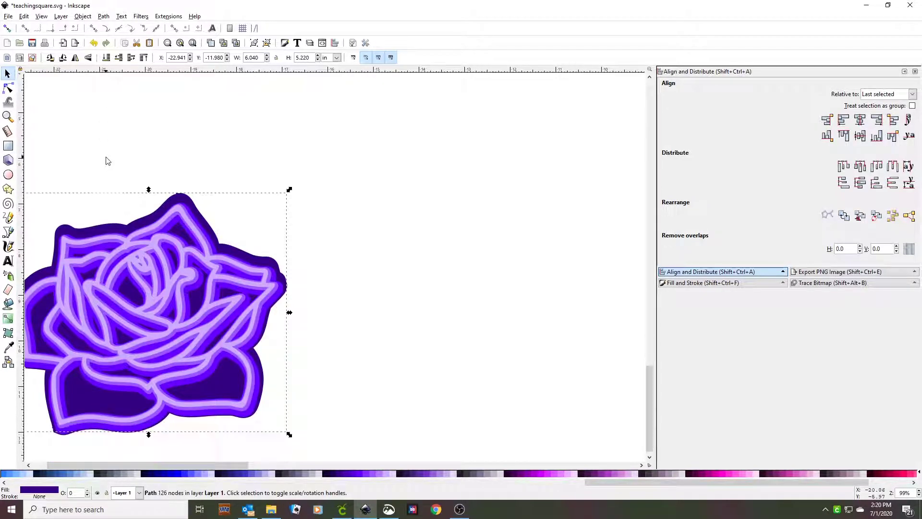
Step: Centre all five rose layers on each other both horizontally and vertically and group them
left_click_drag(132, 465, 100, 465)
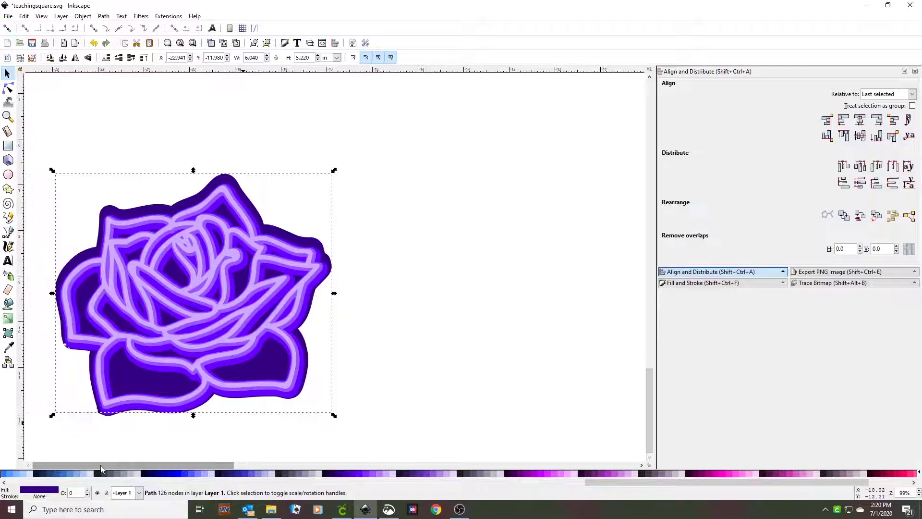
left_click_drag(37, 441, 420, 139)
left_click(860, 119)
left_click(860, 136)
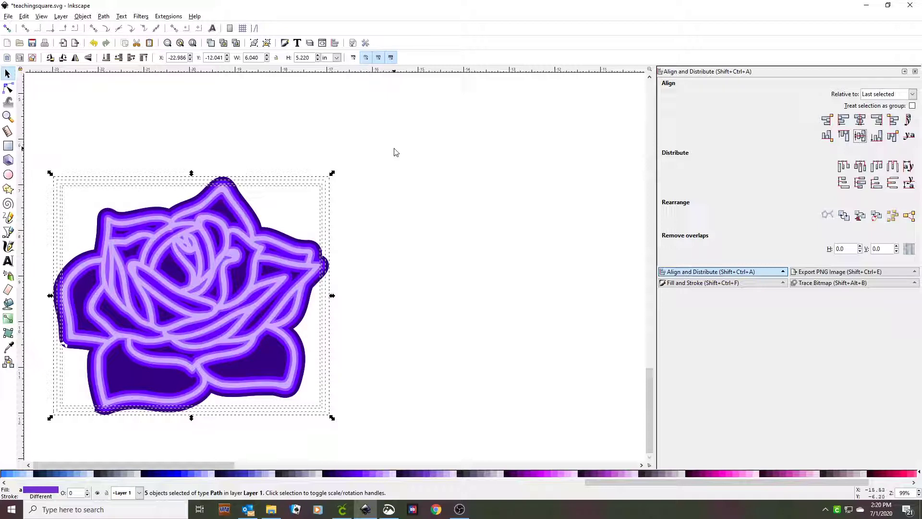
left_click(255, 42)
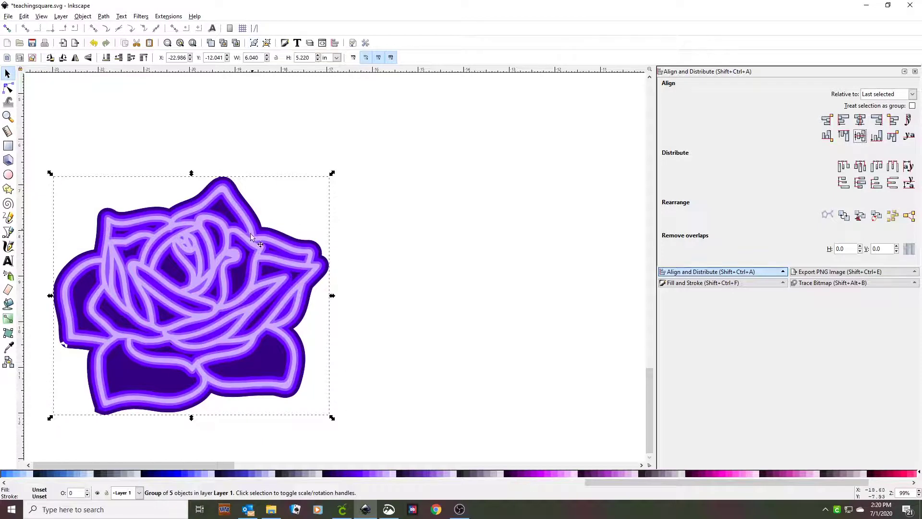
Step: Save the document as the Inkscape SVG "teaching rose" in the downloads folder, replacing the existing file
left_click(8, 17)
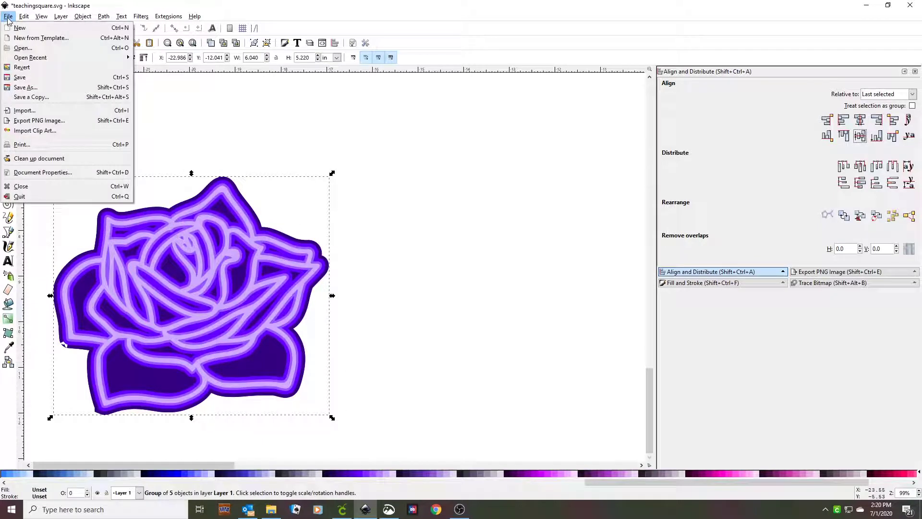
left_click(18, 86)
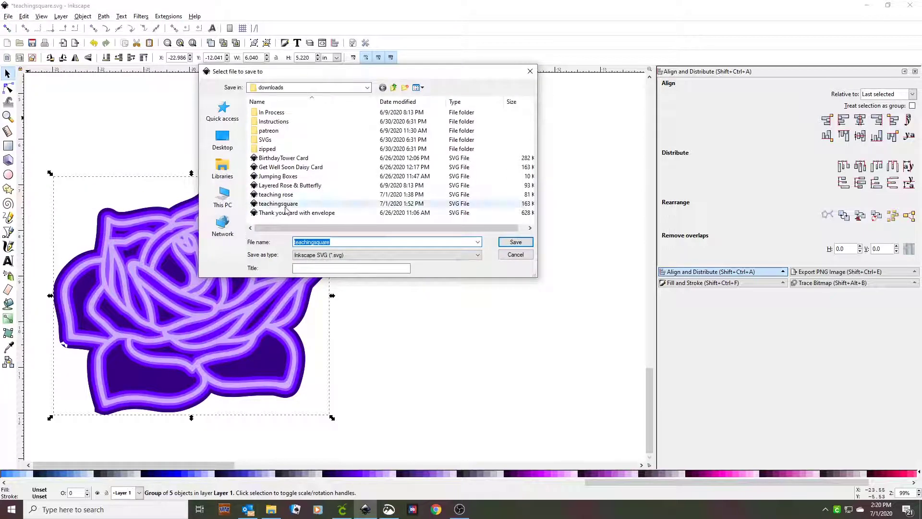
left_click(275, 194)
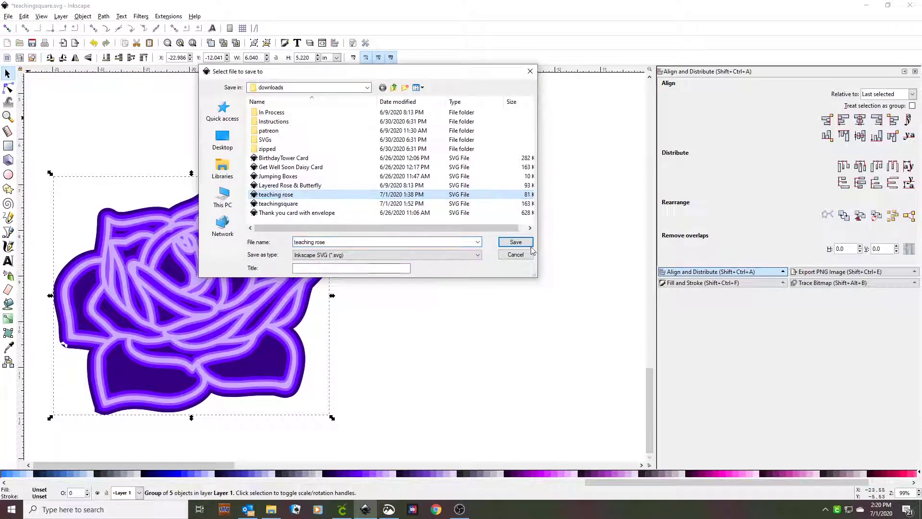
left_click(515, 243)
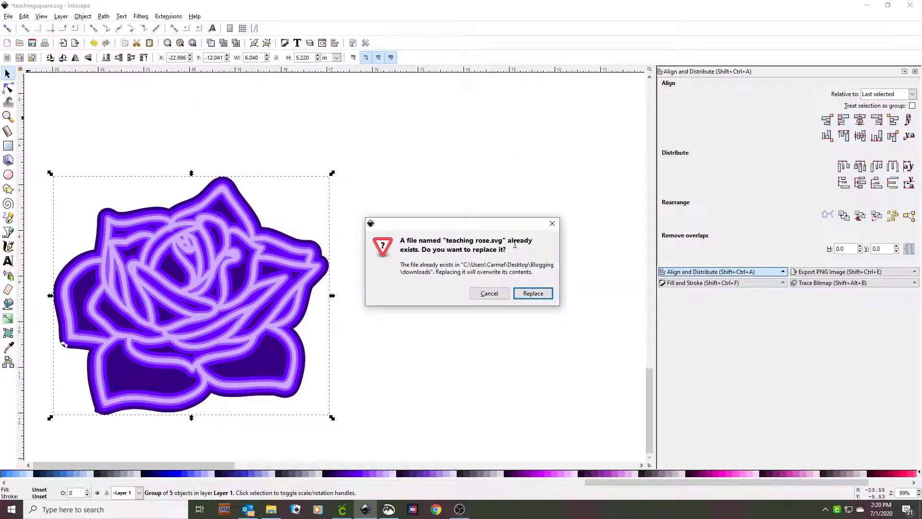
left_click(528, 294)
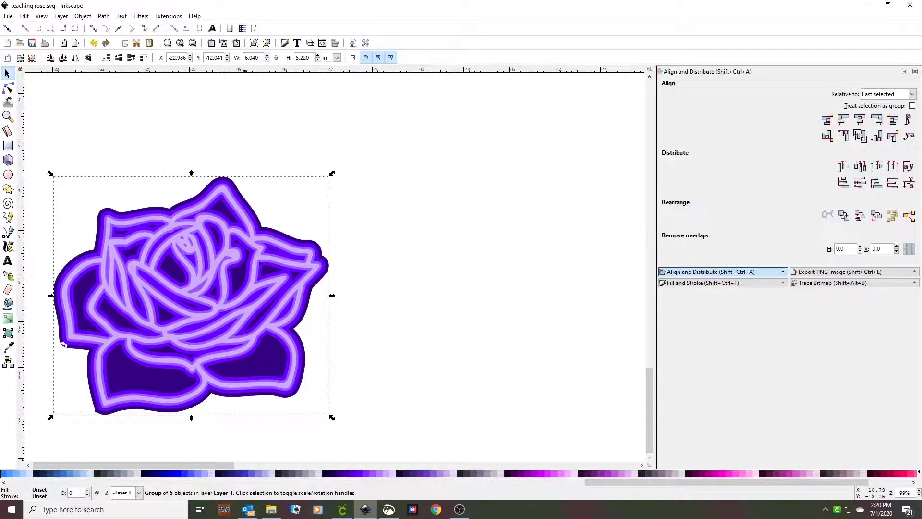
Step: Switch to Cricut Design Space, upload the "teaching rose" SVG and insert it on the canvas
left_click(342, 509)
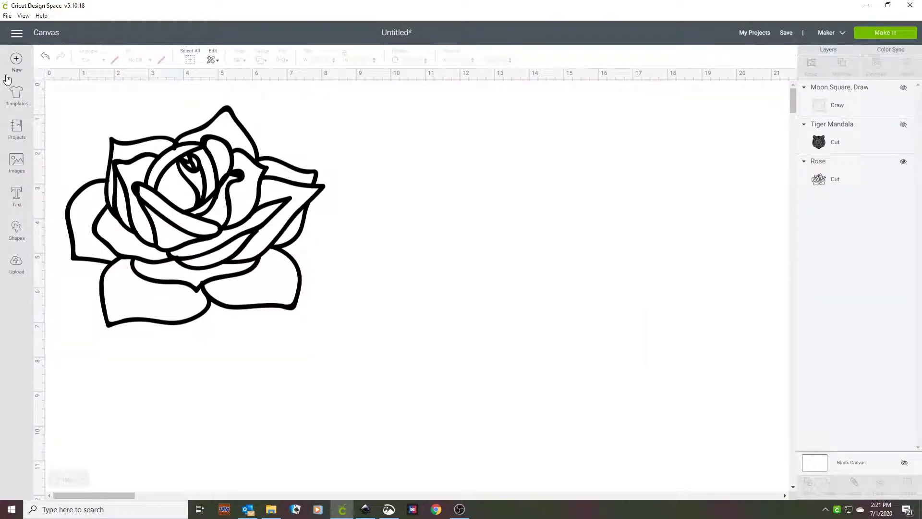
left_click(15, 265)
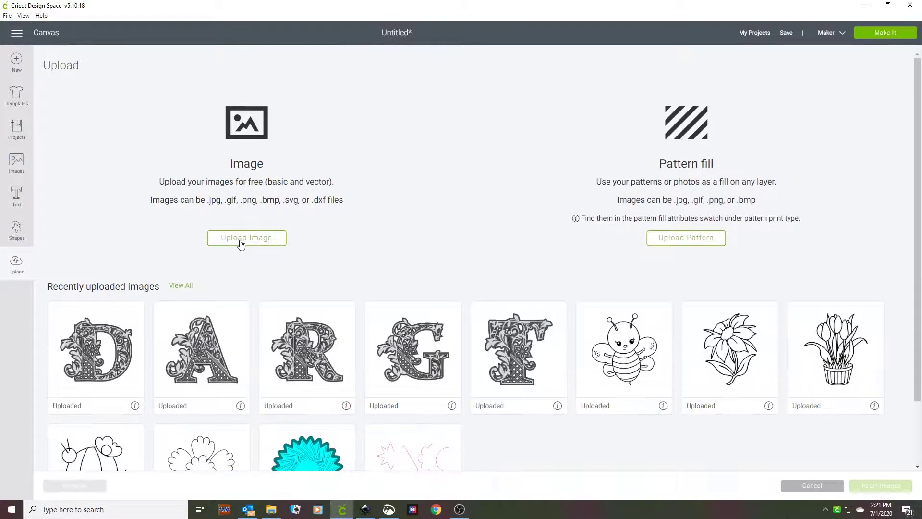
left_click(241, 245)
left_click(449, 258)
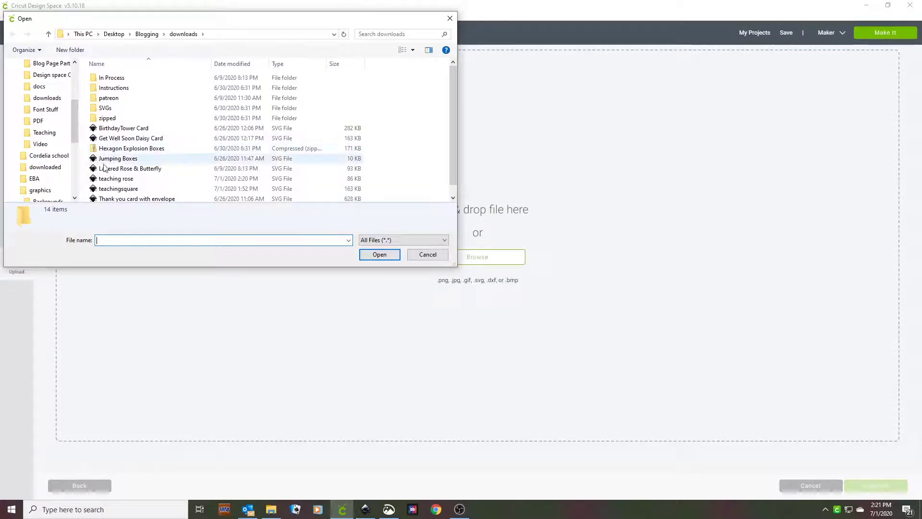
left_click(154, 179)
left_click(371, 255)
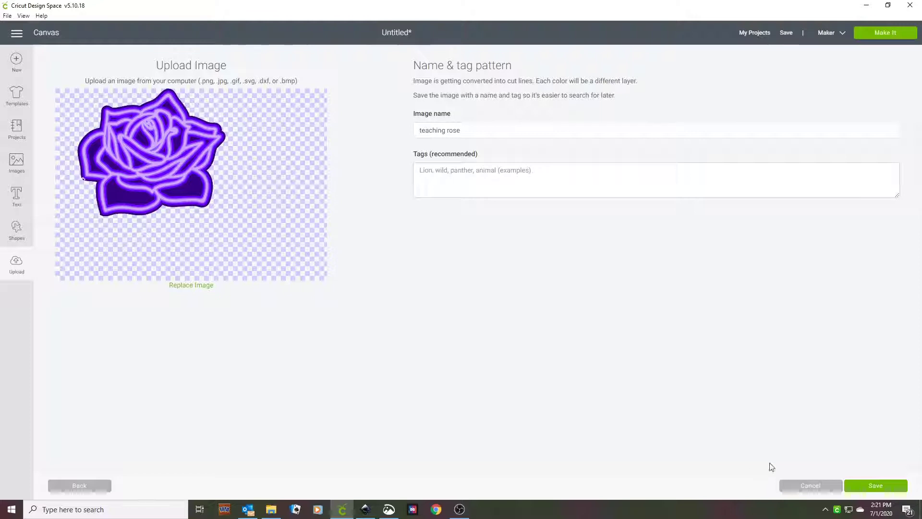
left_click(863, 488)
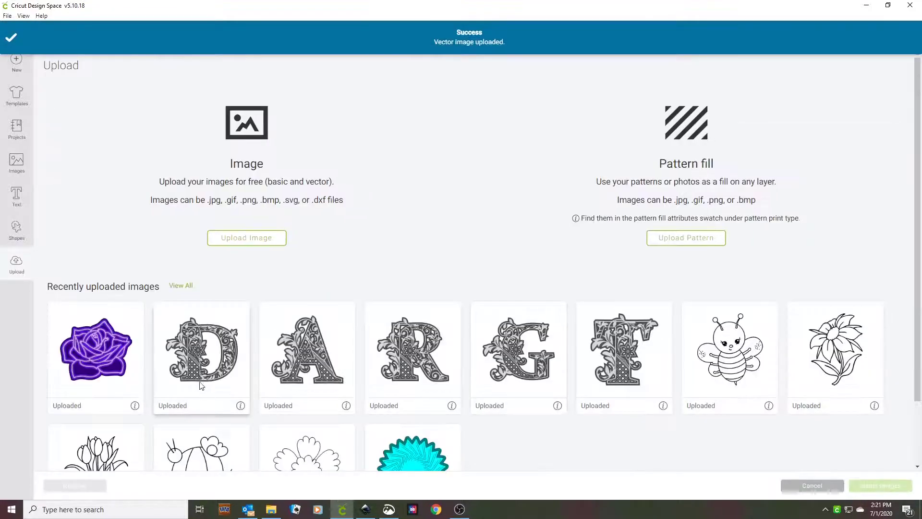
left_click(108, 354)
left_click(868, 489)
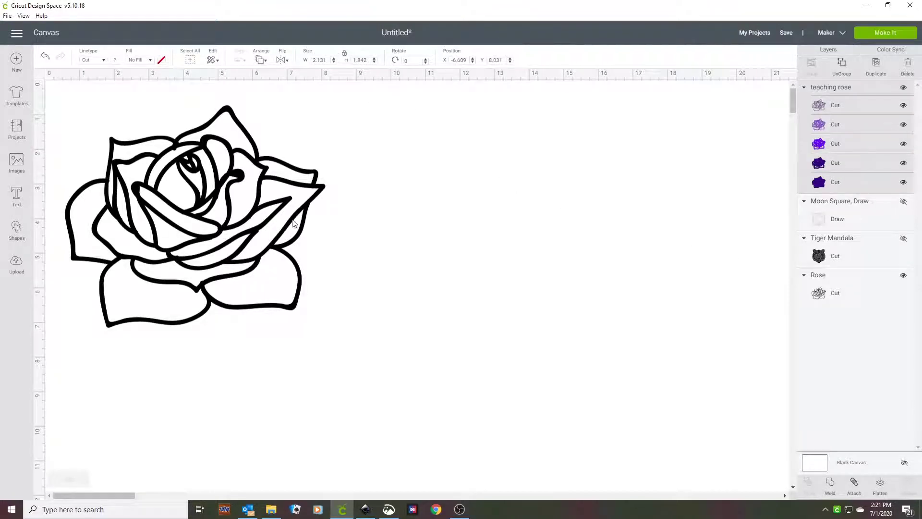
Step: Set the height of the inserted teaching rose to 6.5 in and place it beside the black outline rose
left_click(173, 230)
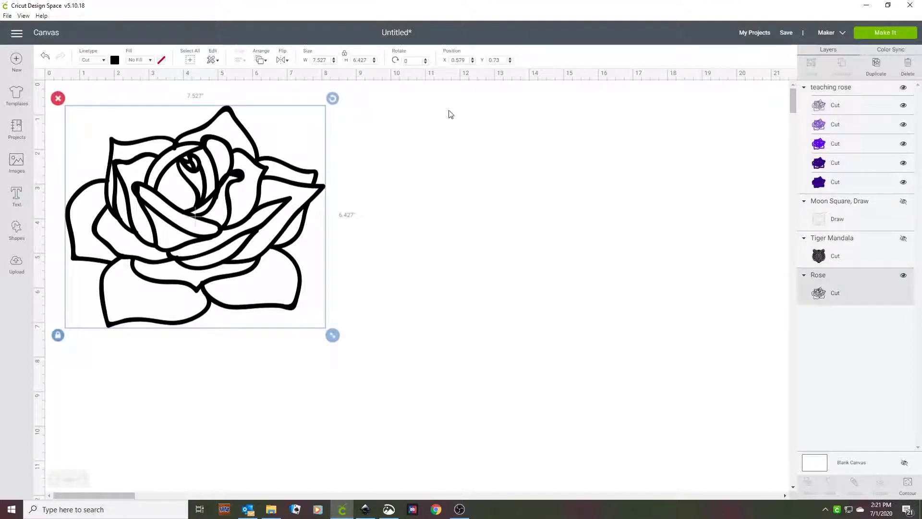
left_click(832, 88)
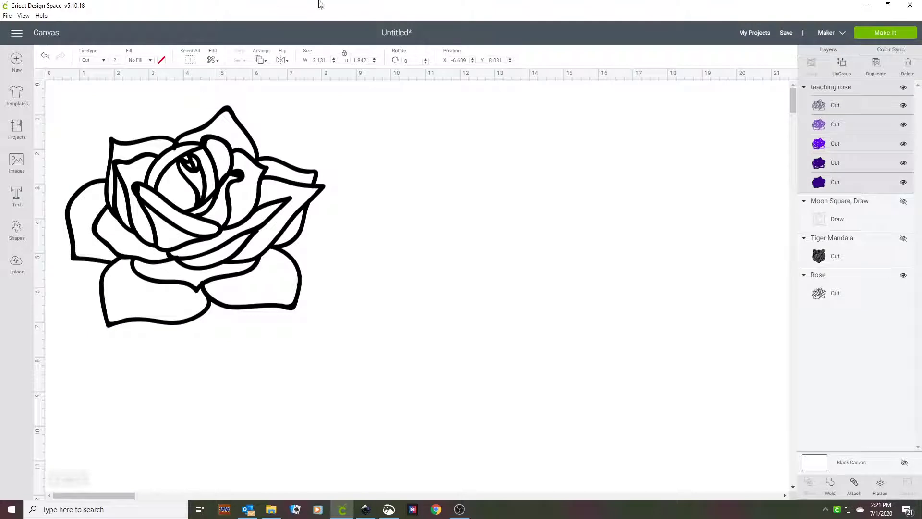
left_click_drag(370, 63, 347, 63)
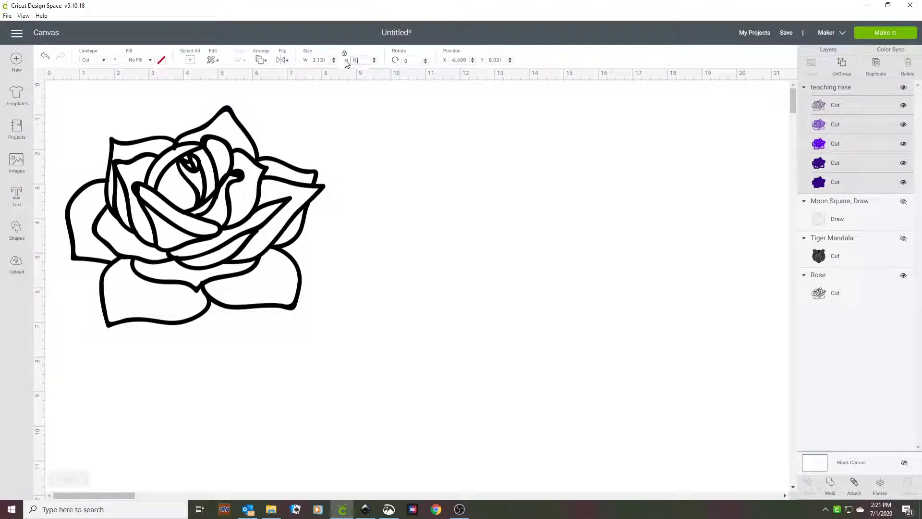
key("Return")
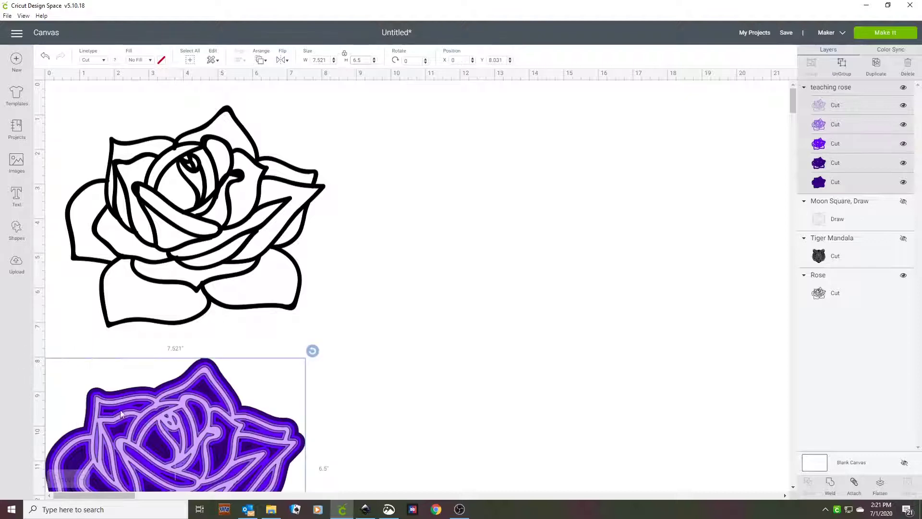
left_click_drag(163, 449, 456, 187)
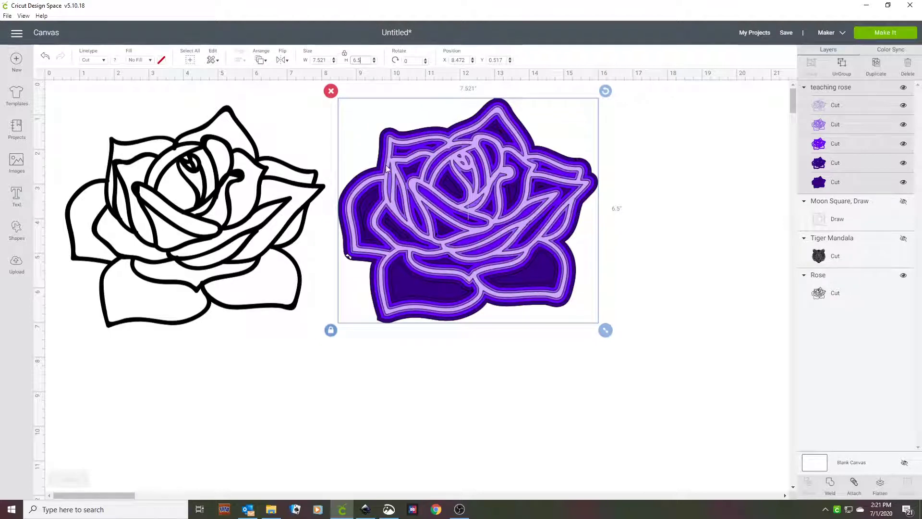
Step: Ungroup the teaching rose and pull the lavender and medium purple layers off the stack into the space below
left_click(842, 69)
left_click_drag(453, 201, 196, 421)
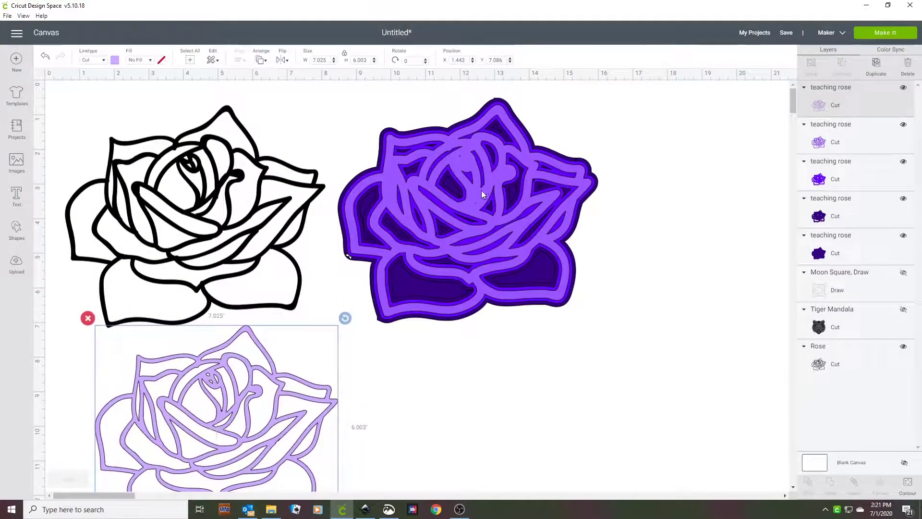
left_click_drag(477, 186, 502, 374)
scroll(716, 187, "down", 3)
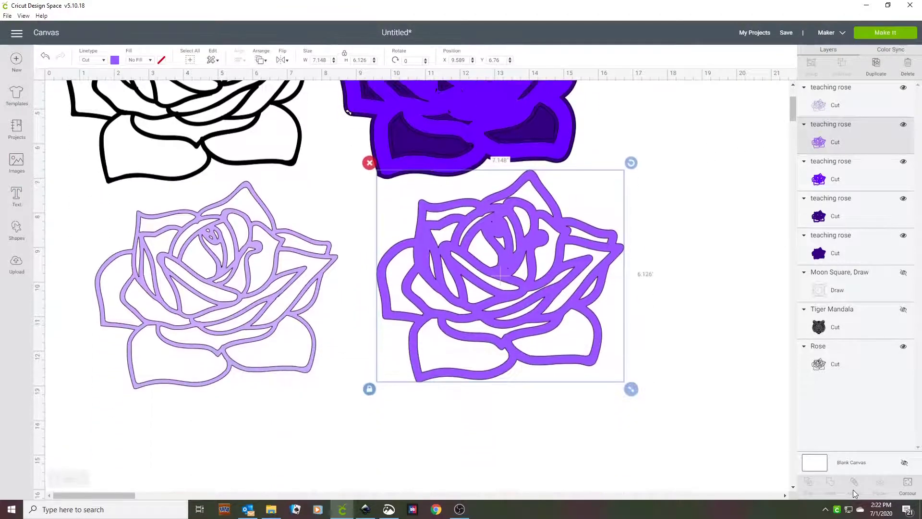
Step: Move the lavender layer up over the black rose and the medium purple layer into the free space below it
left_click(907, 483)
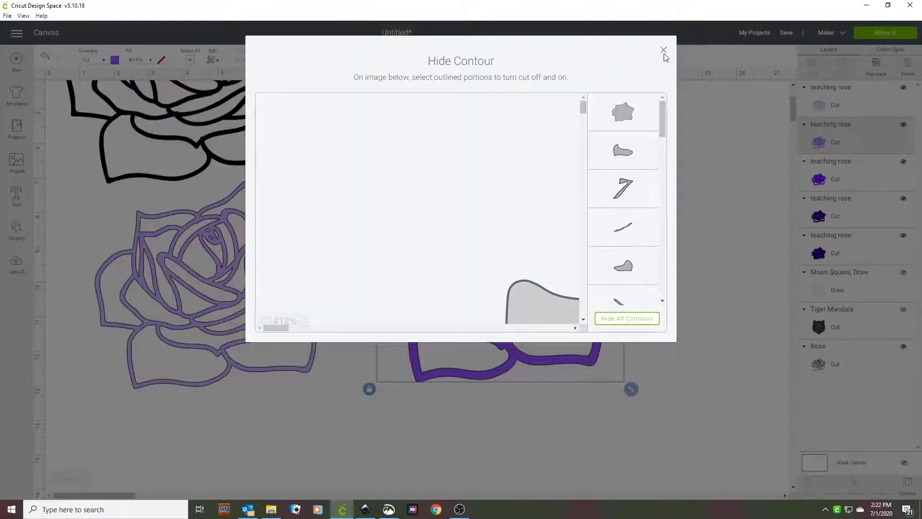
left_click(663, 49)
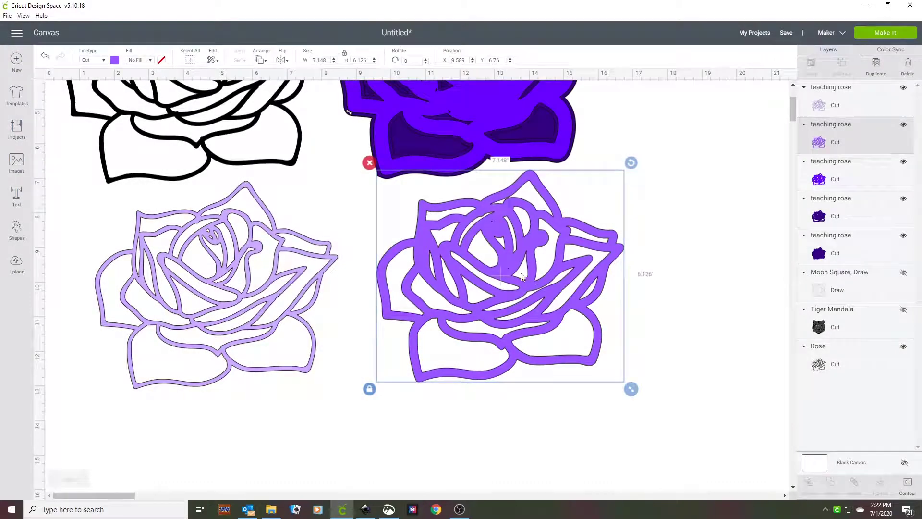
left_click(818, 179)
left_click_drag(230, 313, 179, 132)
left_click_drag(439, 248, 140, 313)
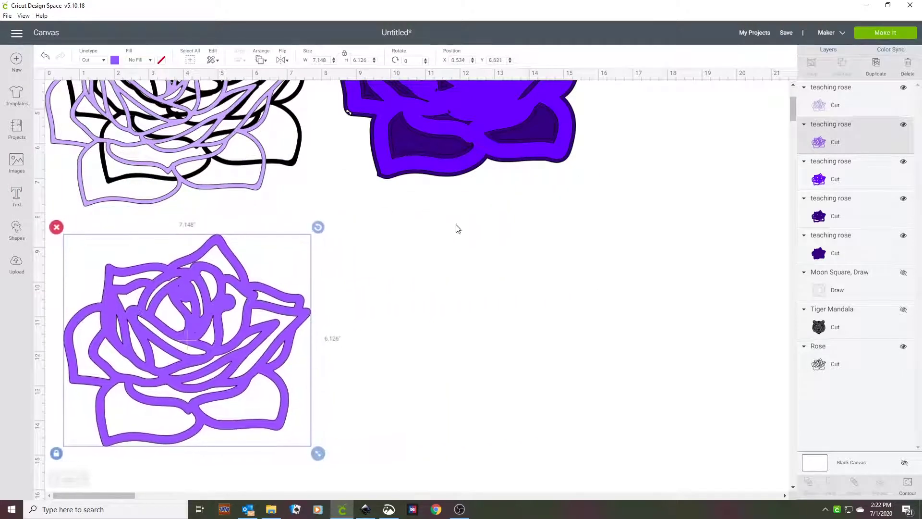
Step: Hide the five smallest speck contours of the medium purple rose layer
left_click(907, 486)
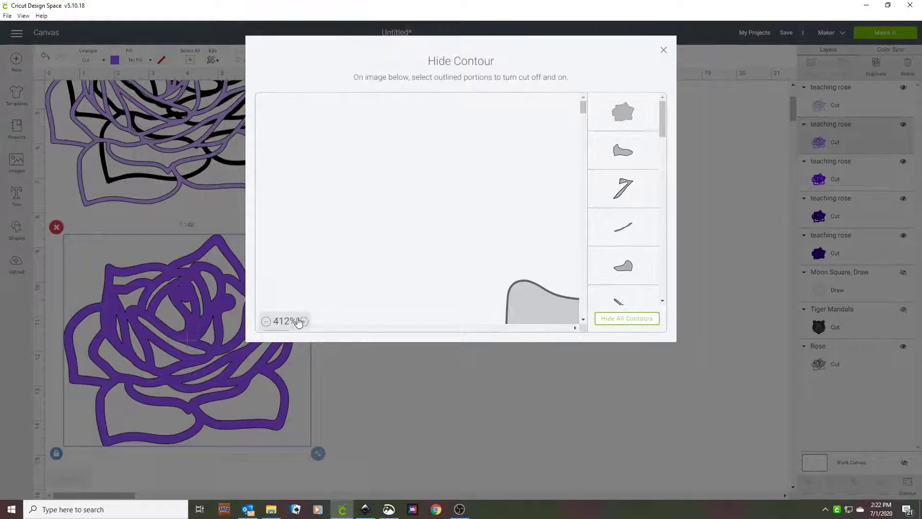
left_click(266, 322)
left_click(266, 322)
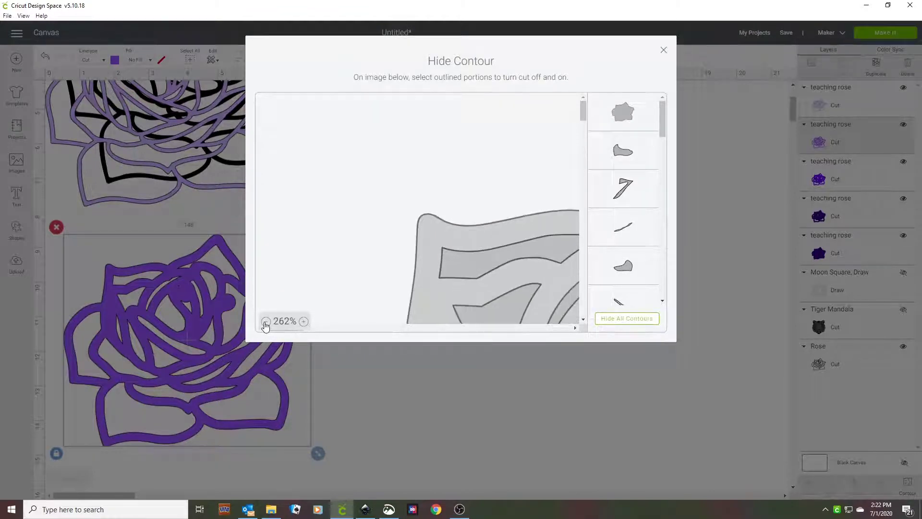
left_click(265, 321)
left_click(265, 322)
left_click(266, 321)
left_click(266, 322)
left_click(266, 322)
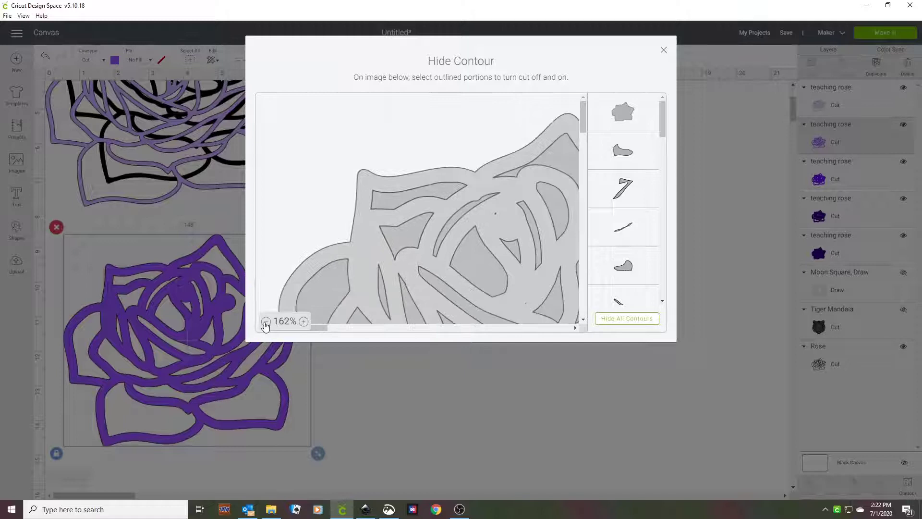
left_click(265, 322)
left_click(266, 322)
left_click(266, 321)
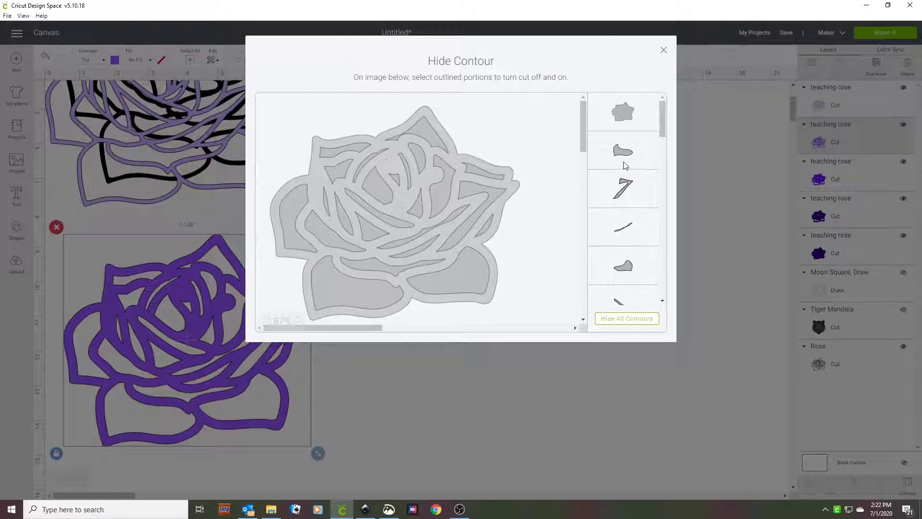
scroll(625, 165, "down", 5)
scroll(624, 166, "down", 10)
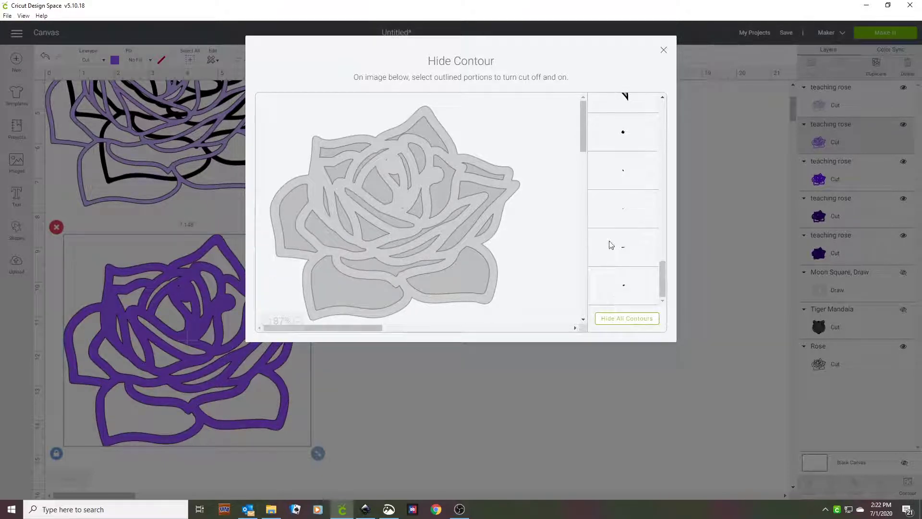
left_click(616, 291)
left_click(618, 240)
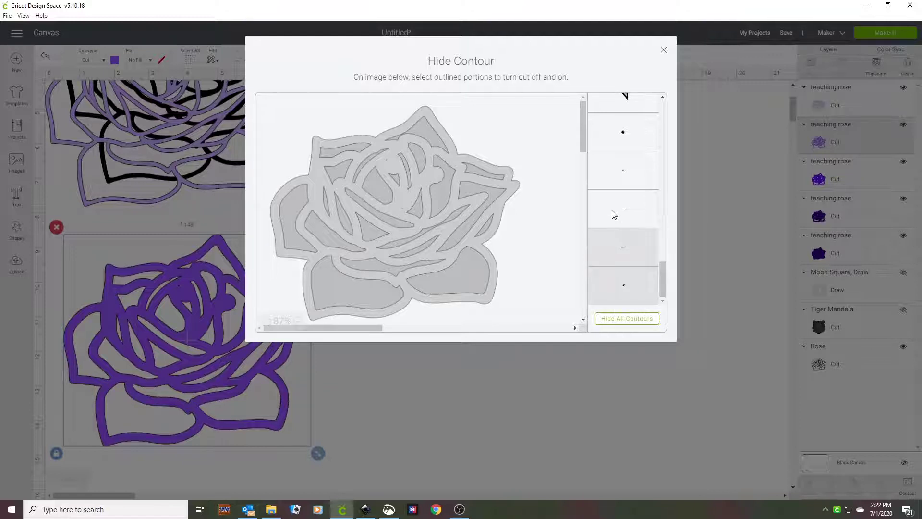
left_click(615, 212)
left_click(623, 177)
left_click(619, 143)
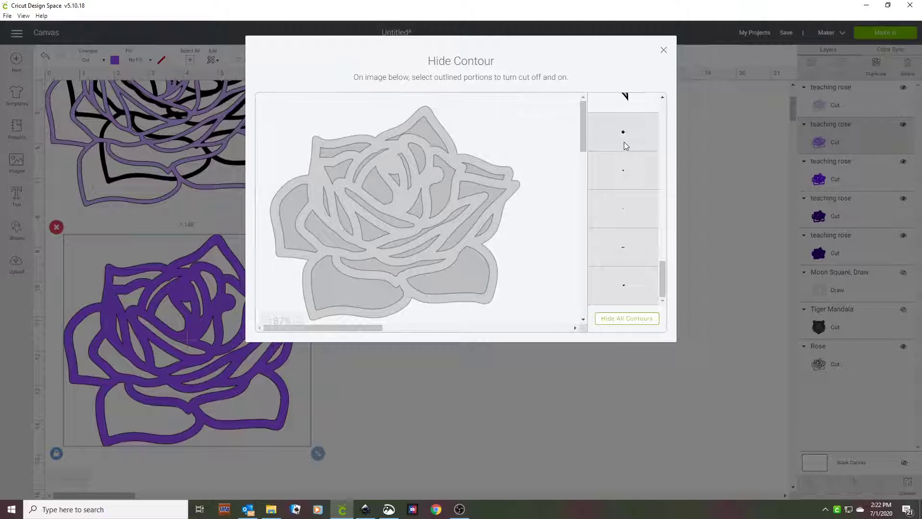
scroll(623, 152, "up", 1)
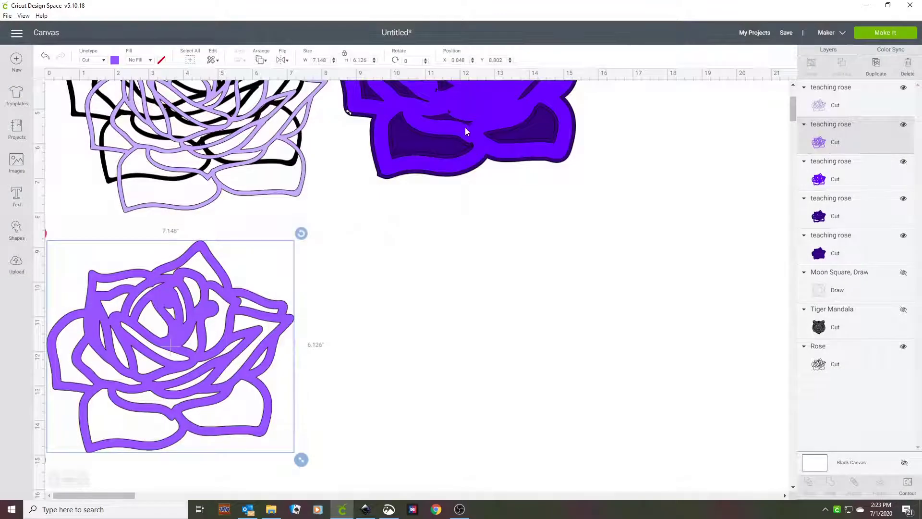
Step: Move the medium purple layer onto the black rose and the bright violet layer into the free space below it
left_click_drag(468, 111, 485, 383)
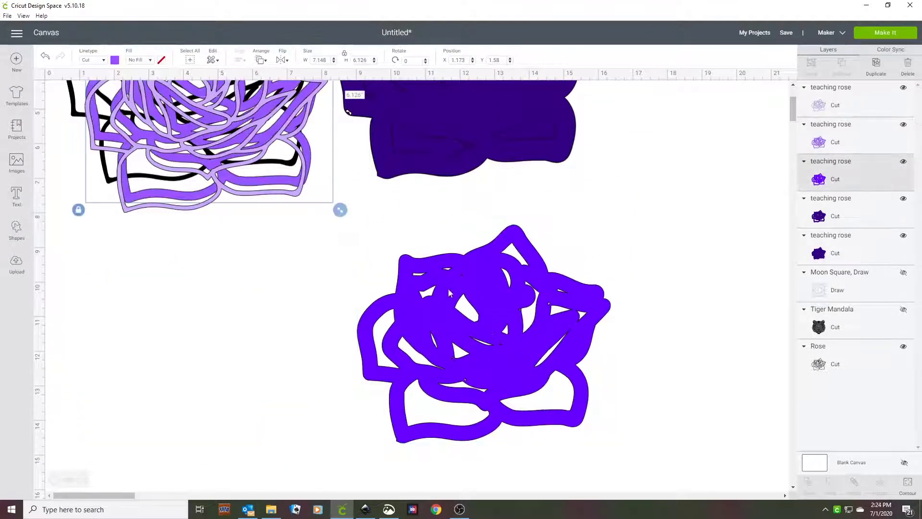
left_click_drag(397, 305, 95, 313)
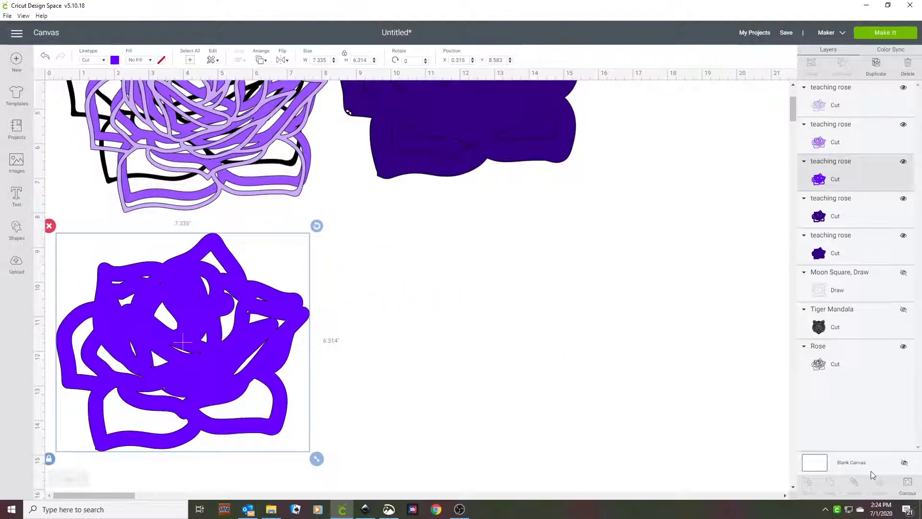
Step: Hide all contours of the bright violet rose layer and fit the whole shape into the contour preview
left_click(907, 484)
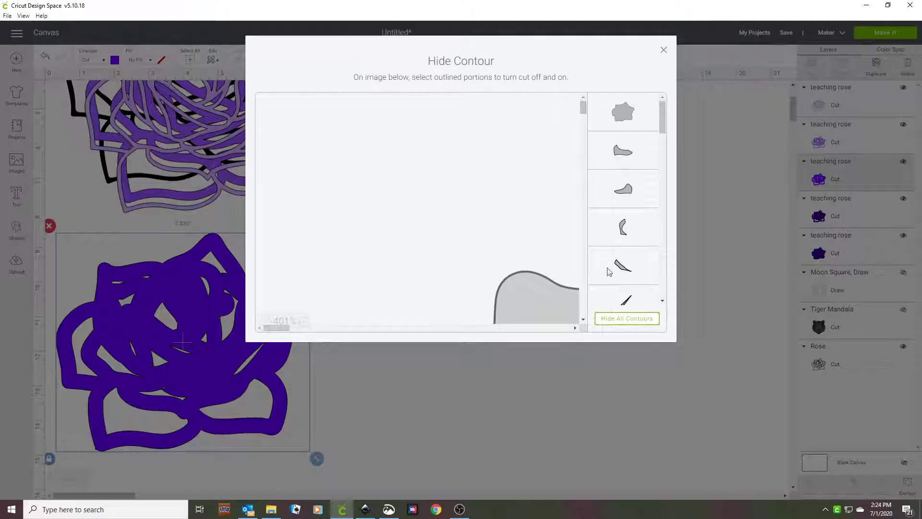
left_click(620, 320)
left_click(266, 322)
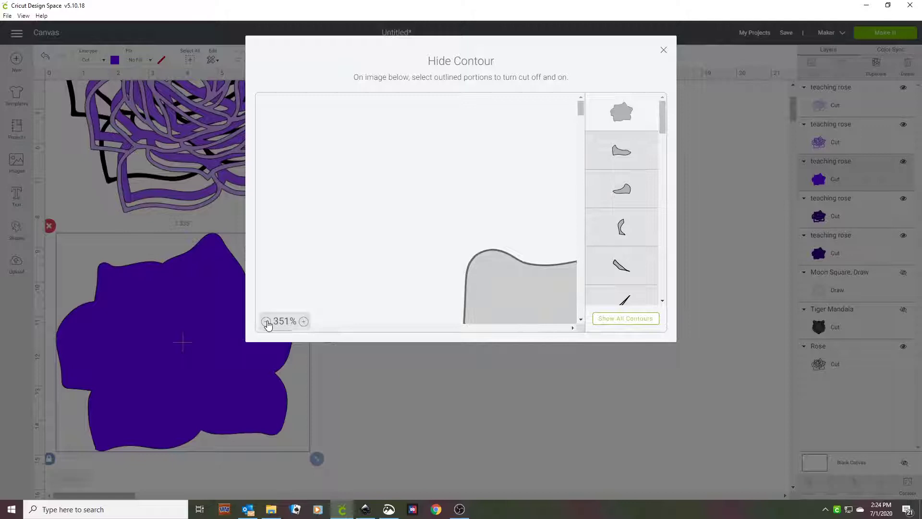
left_click(265, 322)
left_click(265, 322)
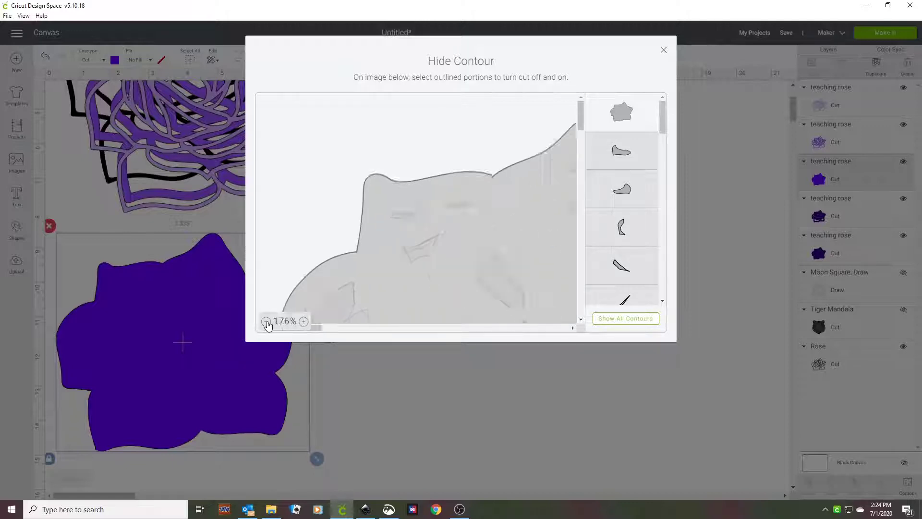
left_click(266, 322)
left_click(265, 322)
Step: Turn the openings in the violet rose's upper-left petals and outer left petals back on as cut contours
left_click(322, 148)
left_click(332, 165)
left_click(367, 183)
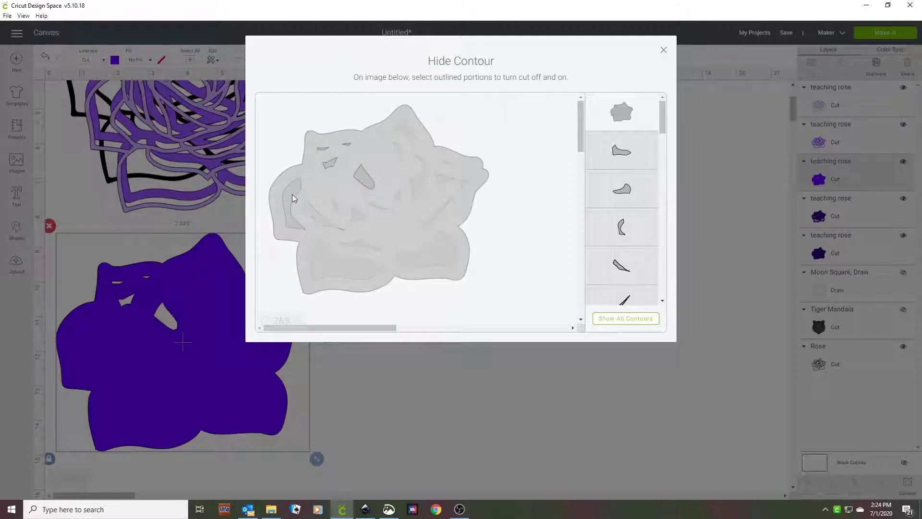
left_click(292, 194)
left_click(313, 212)
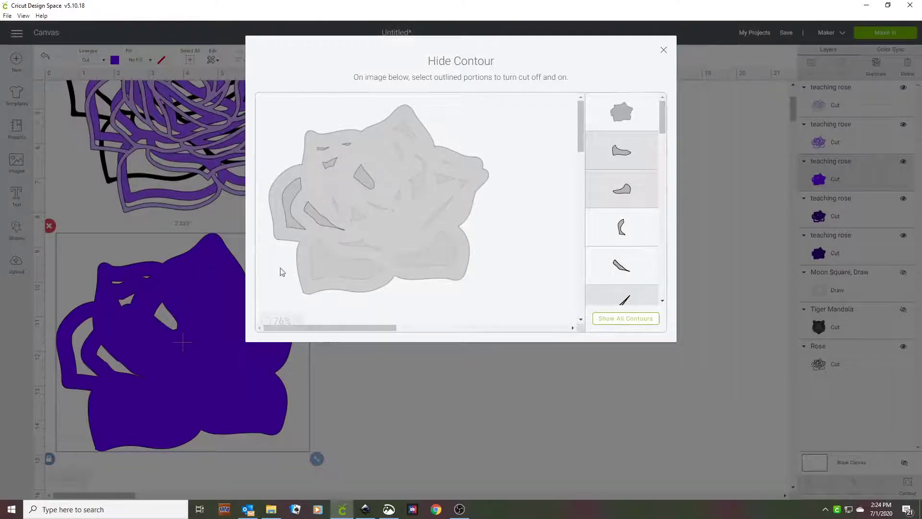
Step: Restore the cut contours of the violet rose's two large lower petals, the sliver above them and the right-hand petals
left_click(335, 278)
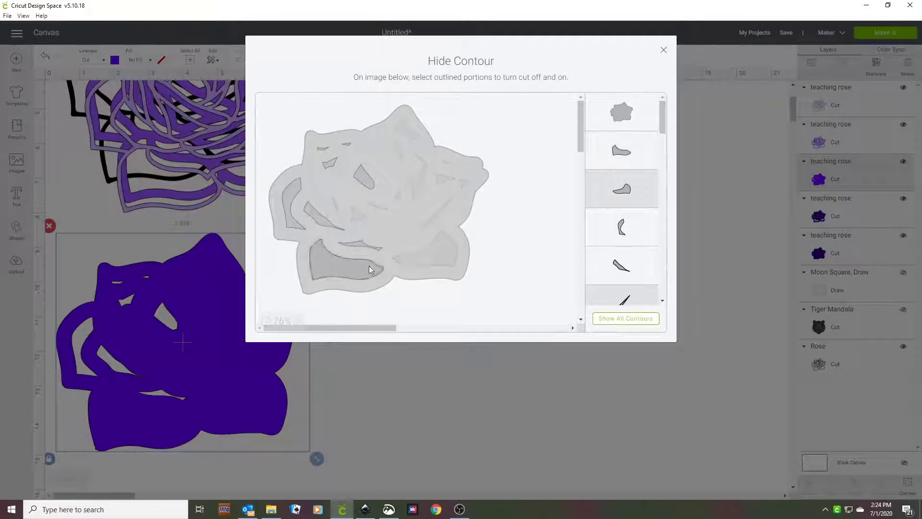
left_click(440, 249)
left_click(435, 217)
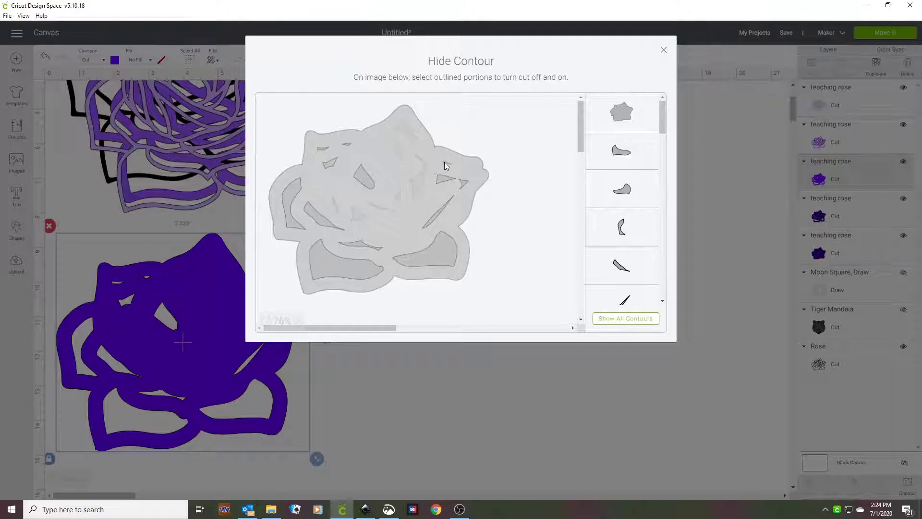
Step: Restore the top petal opening and the larger openings around the violet rose's centre as cut contours
left_click(408, 126)
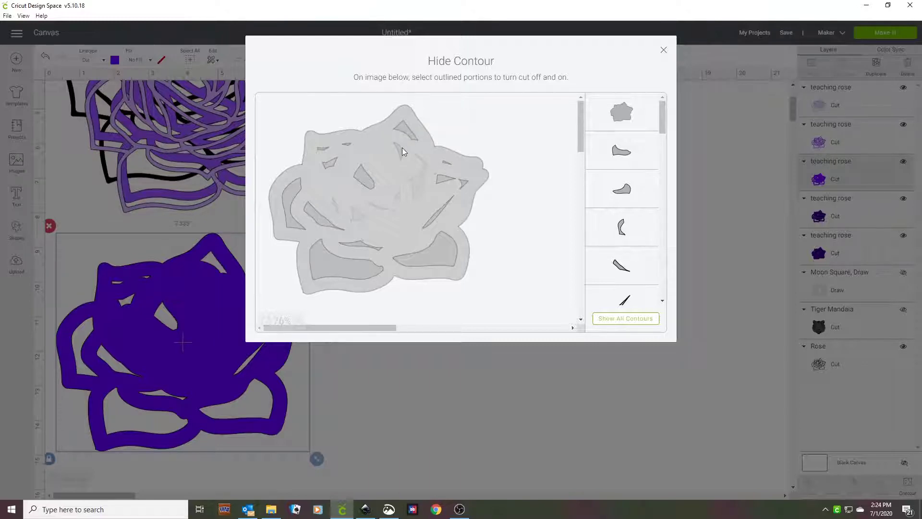
left_click(401, 149)
left_click(420, 181)
left_click(378, 208)
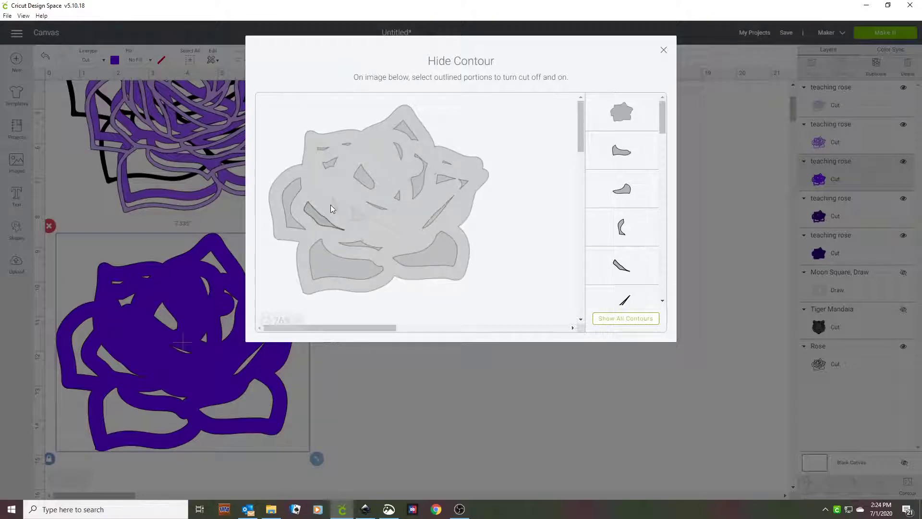
left_click(356, 216)
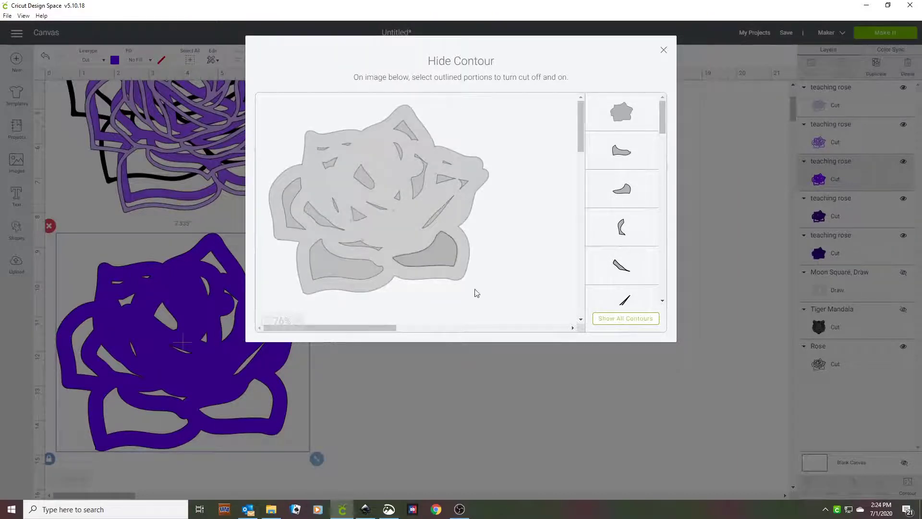
Step: Check the tiny contours in the violet layer's list, toggling the largest hidden speck to locate it on the rose
scroll(631, 202, "down", 10)
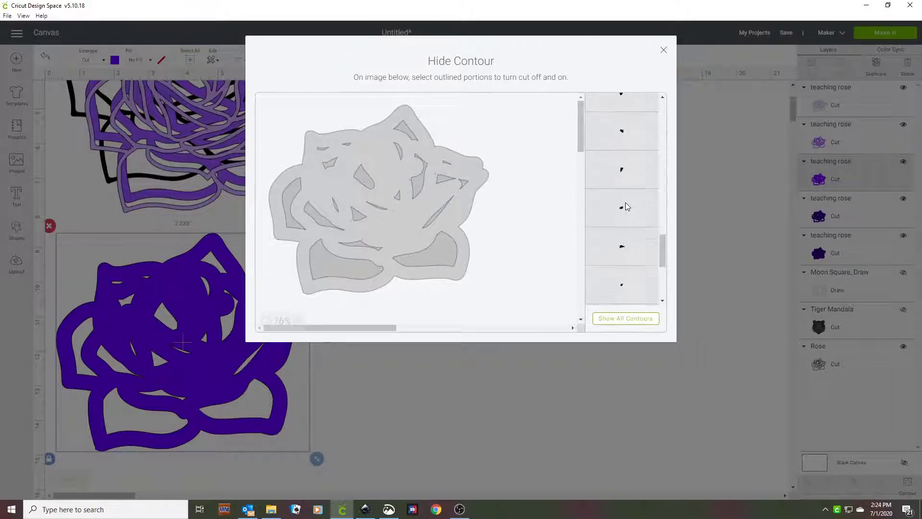
scroll(625, 206, "up", 3)
scroll(625, 230, "down", 5)
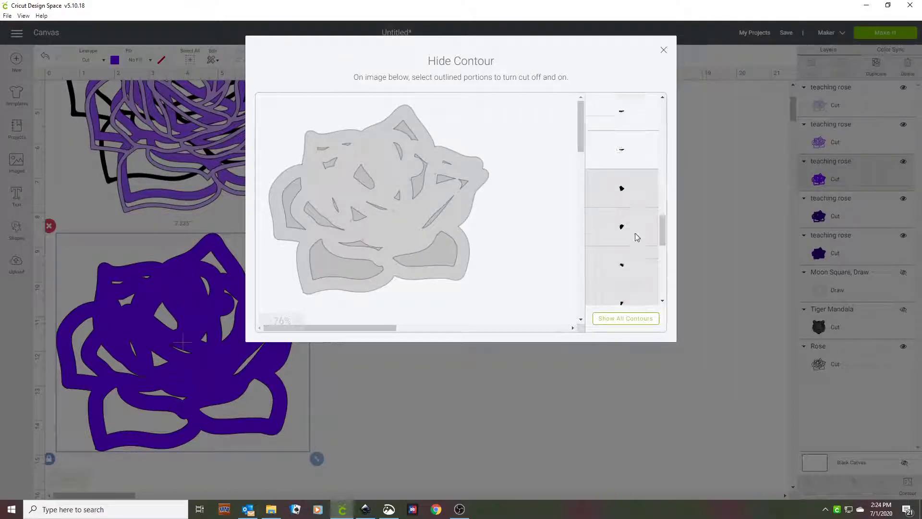
scroll(616, 225, "up", 6)
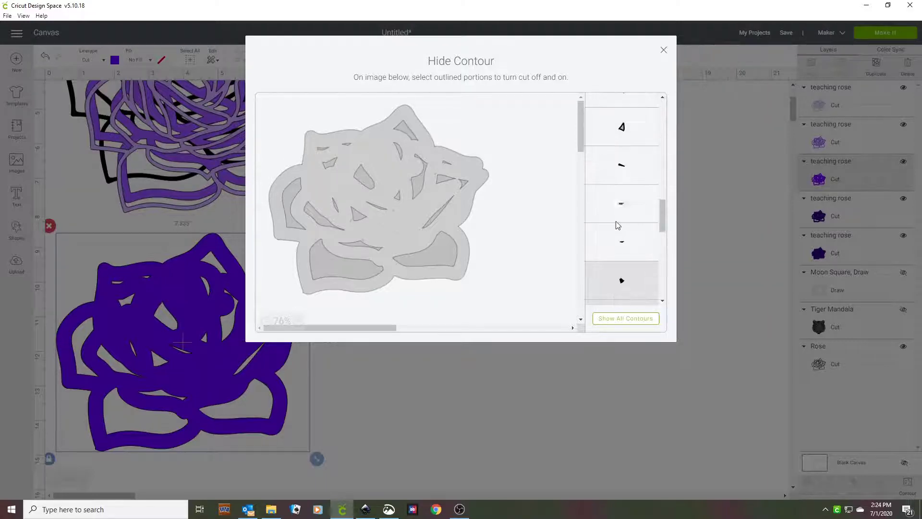
scroll(618, 233, "down", 2)
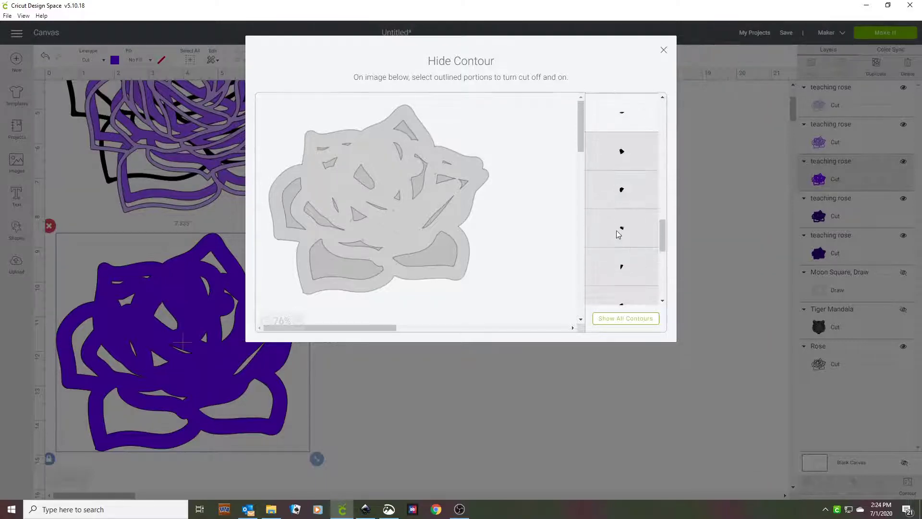
left_click(619, 154)
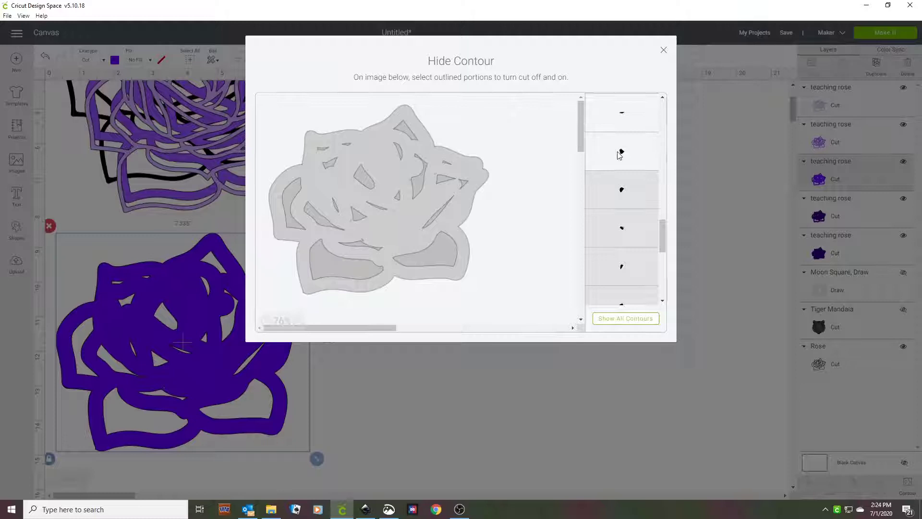
left_click(620, 154)
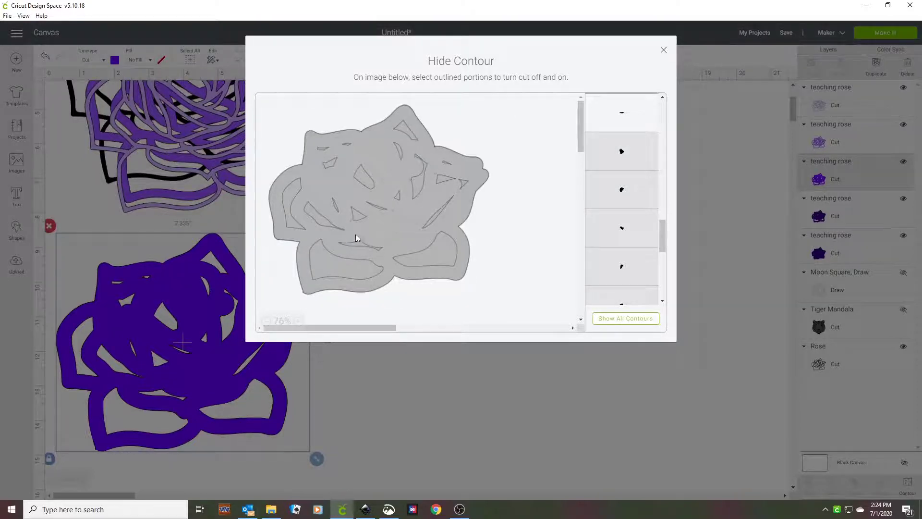
left_click(631, 157)
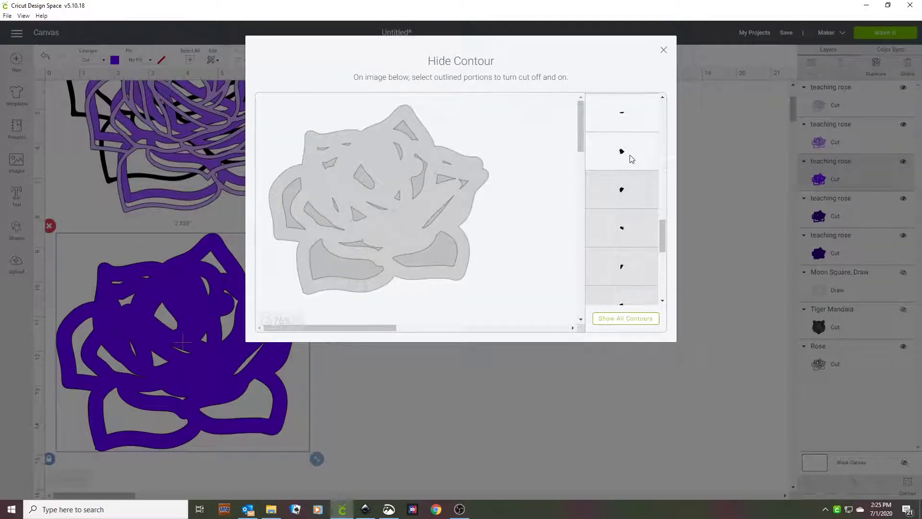
left_click(630, 157)
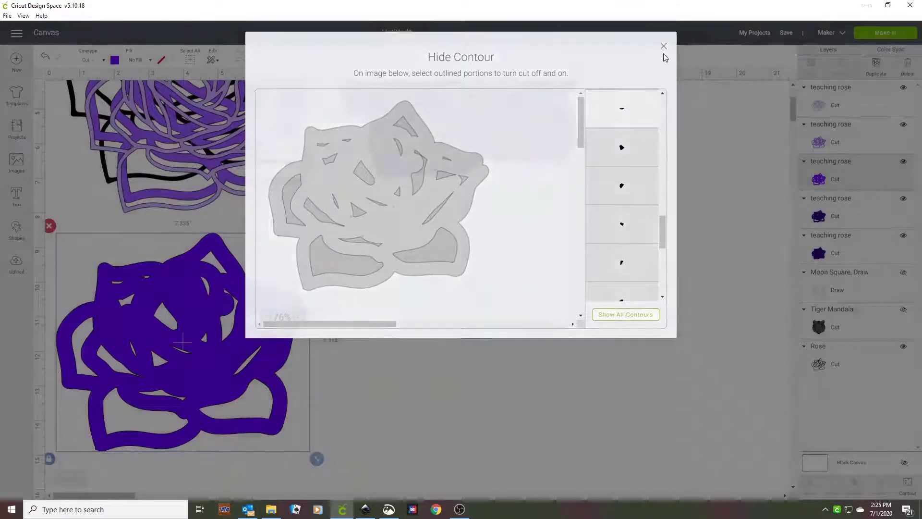
Step: Finish the contour edit, stack the violet layer on the black rose and pull the dark purple petal layer below the solid base
left_click(663, 51)
left_click_drag(192, 405, 216, 155)
left_click_drag(448, 108, 448, 316)
Step: Recolour the solid base rose layer to the very dark purple #1e093d
scroll(416, 278, "up", 1)
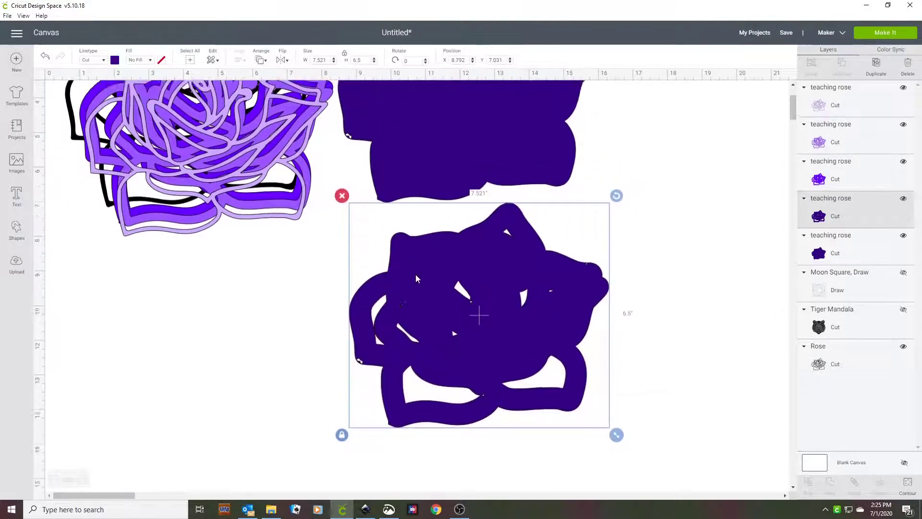
scroll(416, 279, "up", 3)
left_click(488, 234)
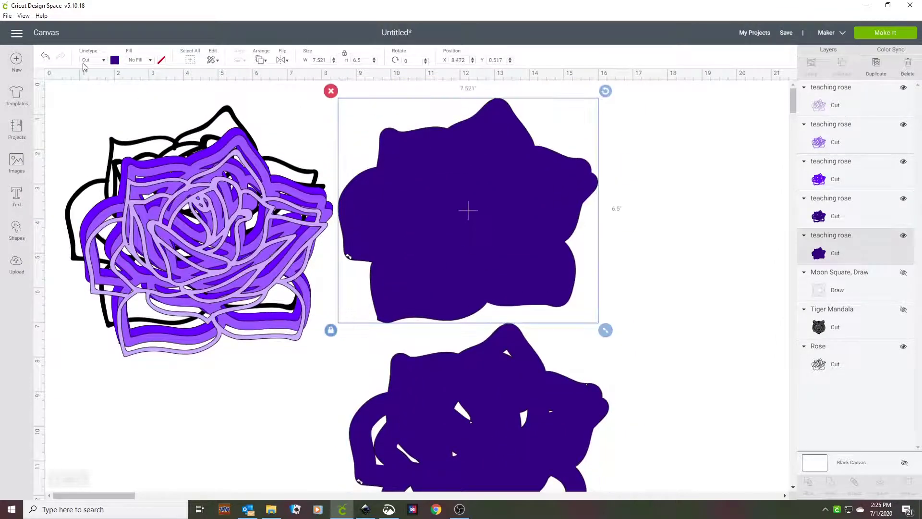
left_click(115, 60)
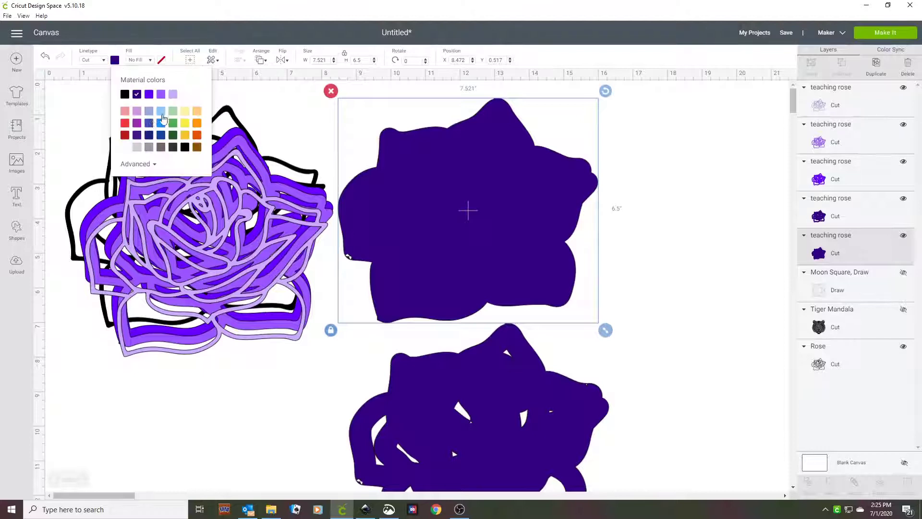
left_click(136, 165)
left_click(192, 218)
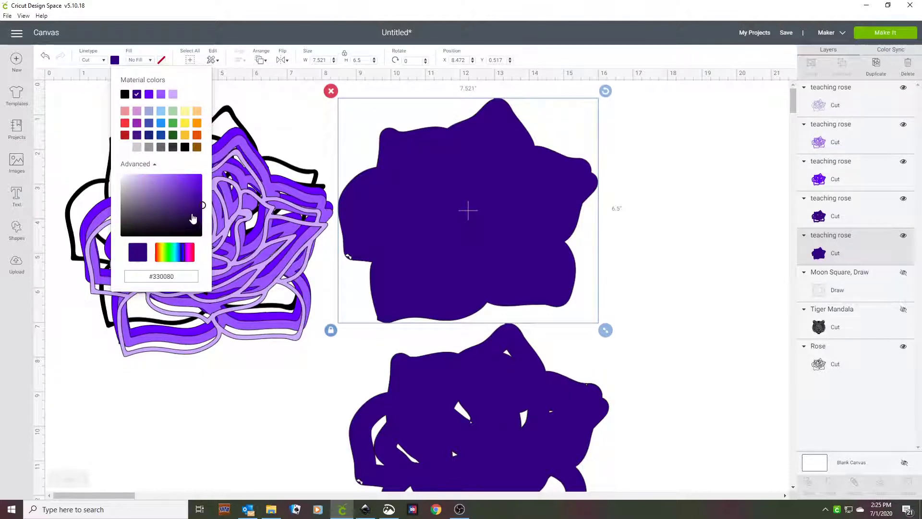
left_click(191, 220)
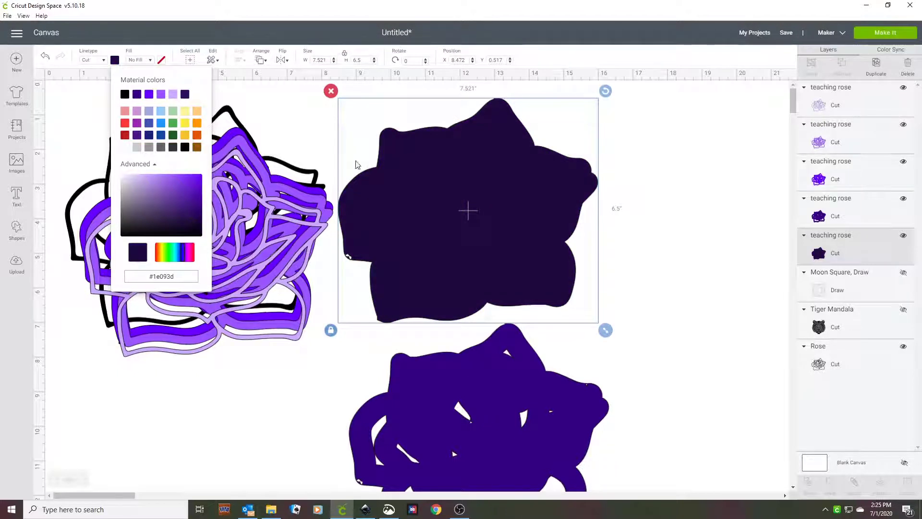
left_click(648, 180)
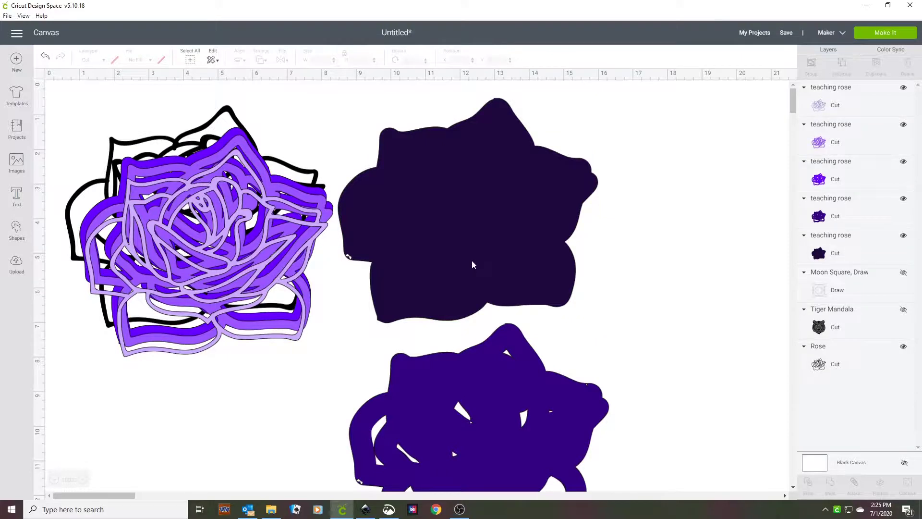
Step: Move the dark purple petal layer to the free space below the stacked rose and hide all its contours
scroll(473, 264, "down", 6)
left_click_drag(488, 194, 209, 241)
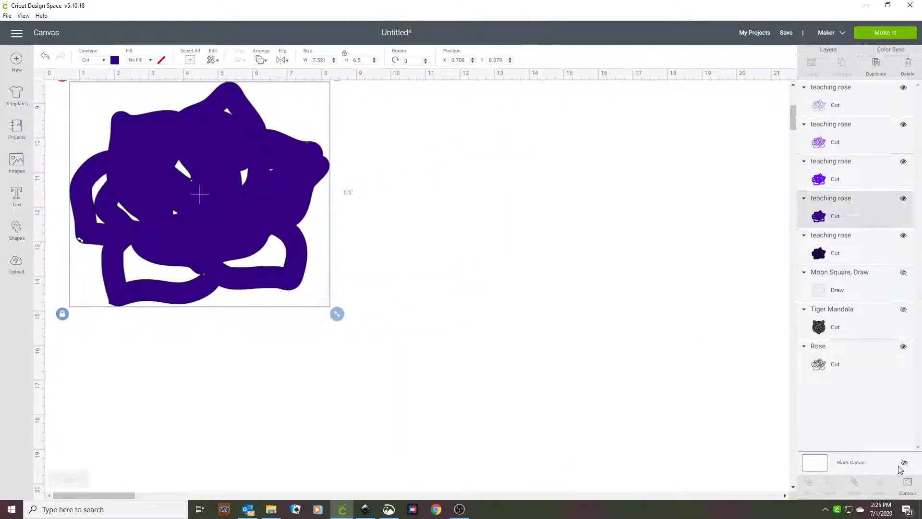
left_click(894, 488)
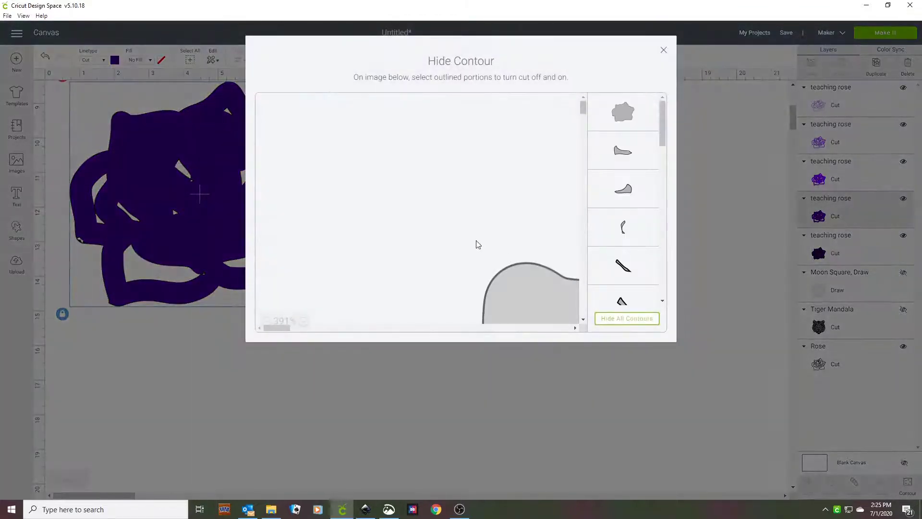
left_click(266, 321)
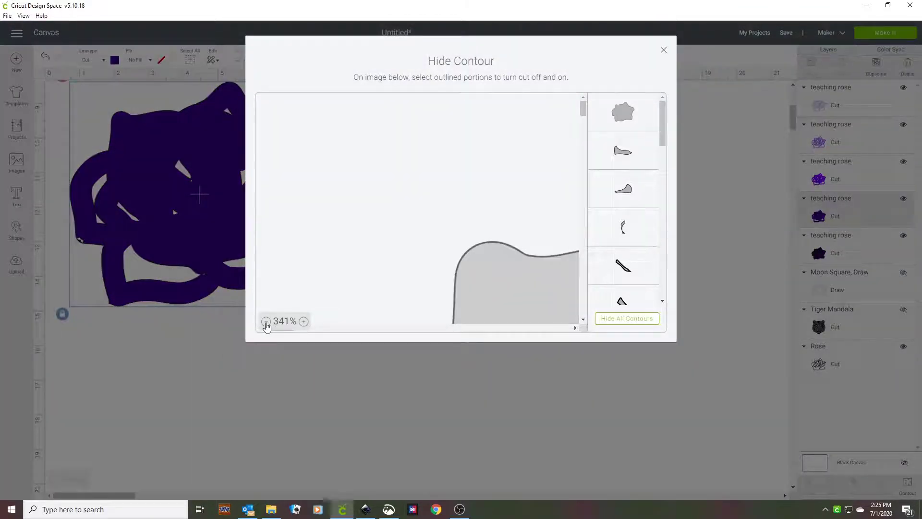
left_click(265, 322)
left_click(266, 322)
left_click(266, 322)
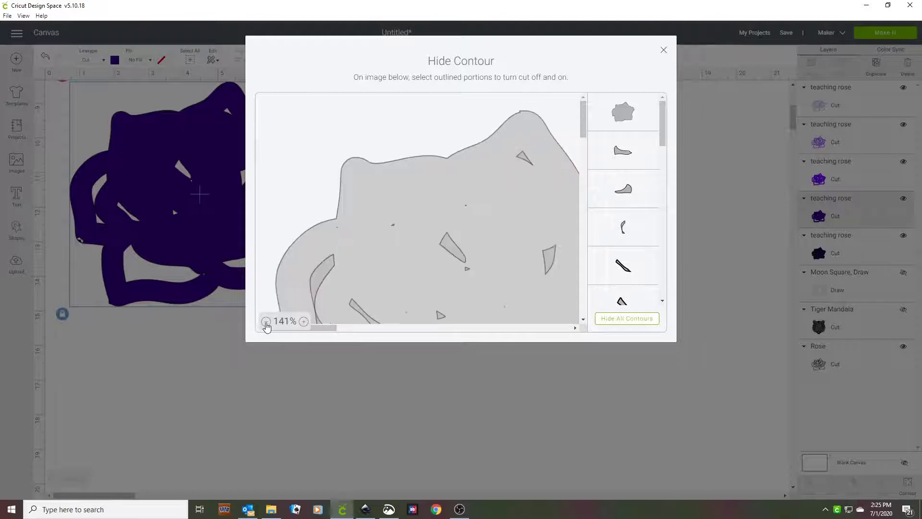
left_click(266, 321)
left_click(265, 322)
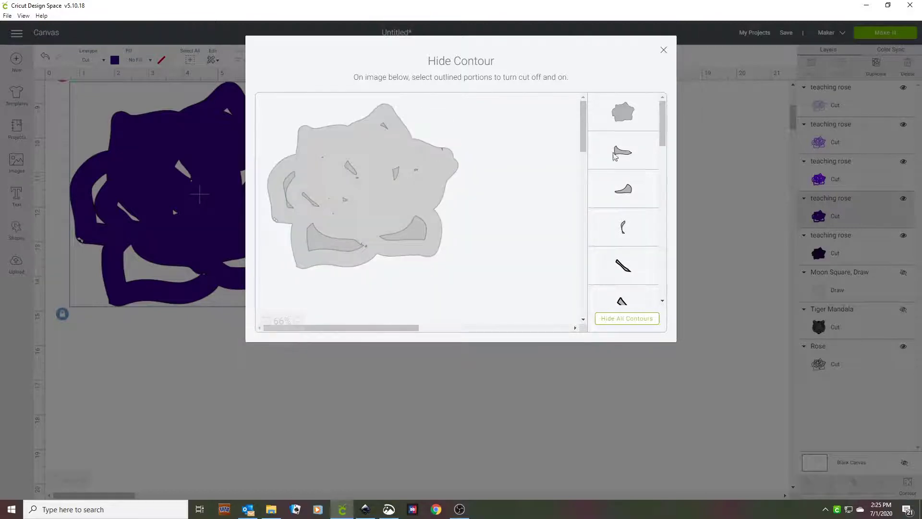
left_click(607, 326)
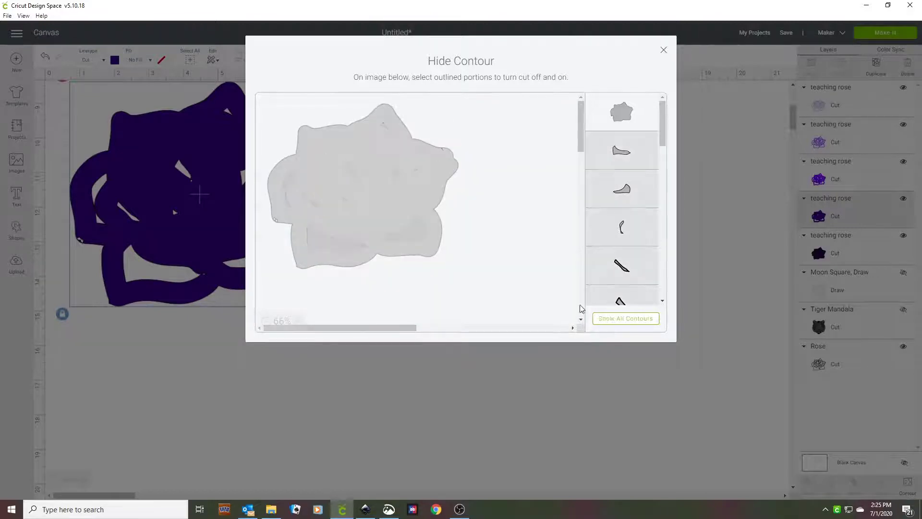
Step: Turn the large petal openings back on in the dark purple layer's contours, leaving the tiny specks hidden
left_click(394, 172)
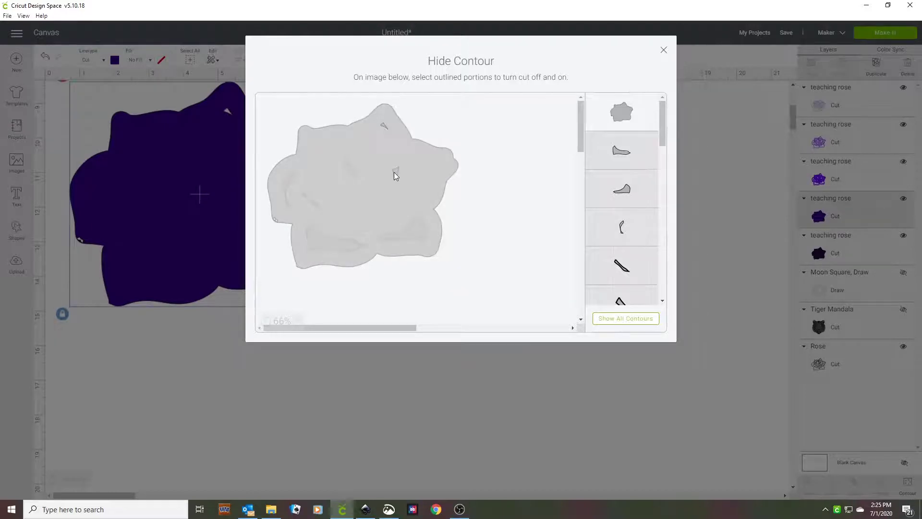
left_click(413, 236)
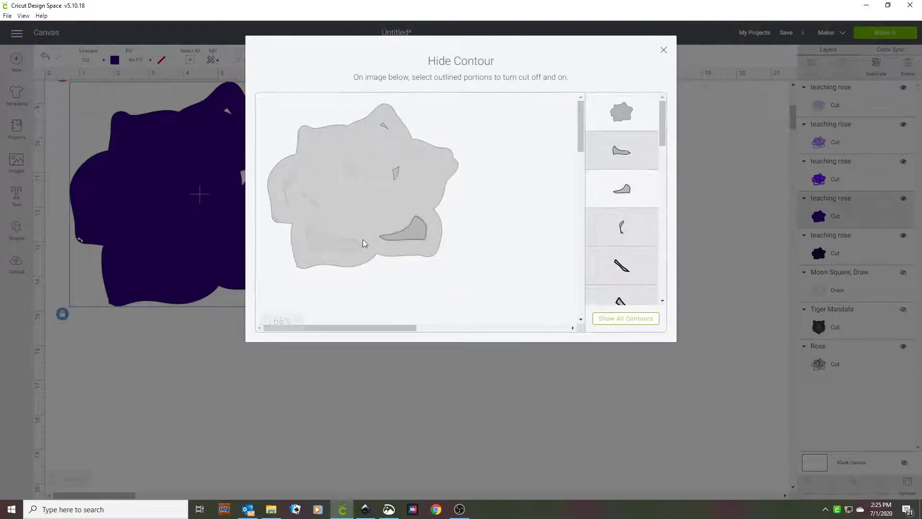
left_click(329, 243)
left_click(287, 184)
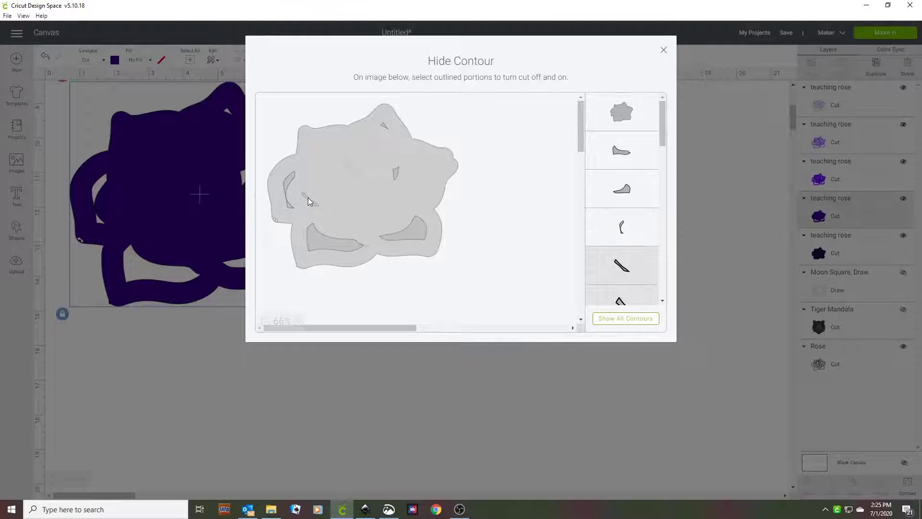
left_click(307, 198)
left_click(346, 167)
left_click(344, 200)
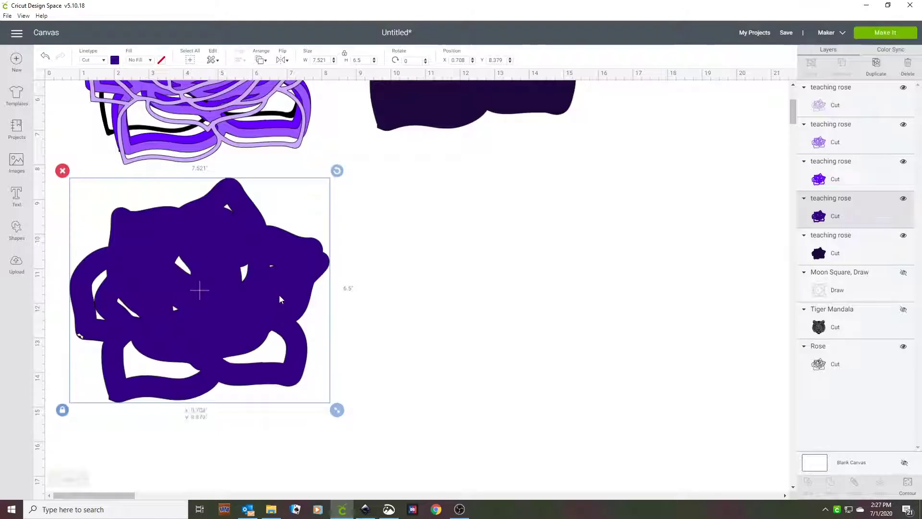
Step: Restack the dark purple petal layer and the solid base with the lighter layers, and shift the assembled five-layer rose toward the ruler's 6-inch mark
left_click_drag(279, 295, 288, 80)
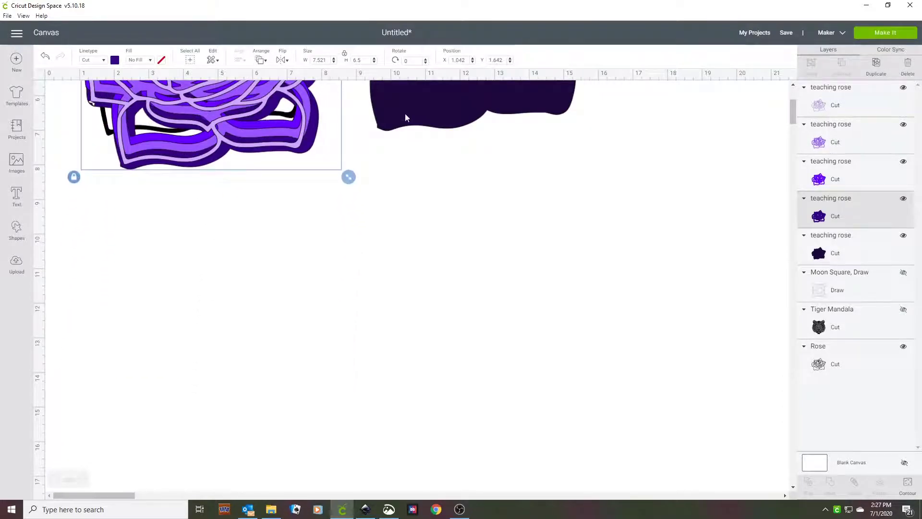
left_click_drag(481, 108, 483, 370)
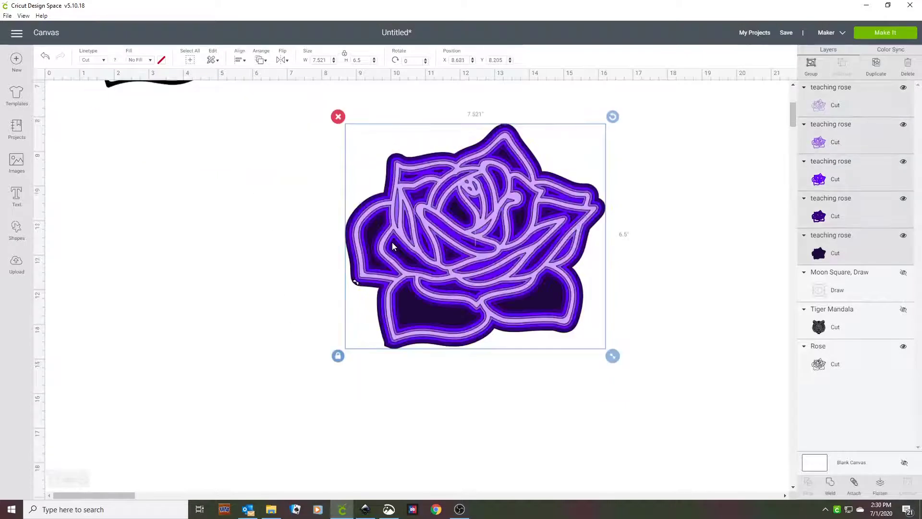
left_click_drag(392, 242, 241, 226)
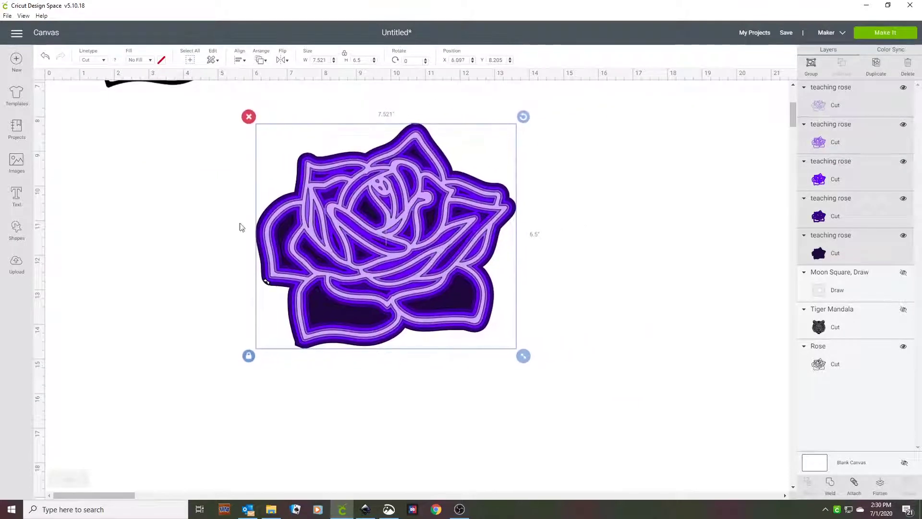
Step: Spread the rose apart, moving the lighter petal layers to the right of the solid base and the dark purple layer to its lower left
left_click(146, 214)
left_click_drag(310, 220, 415, 185)
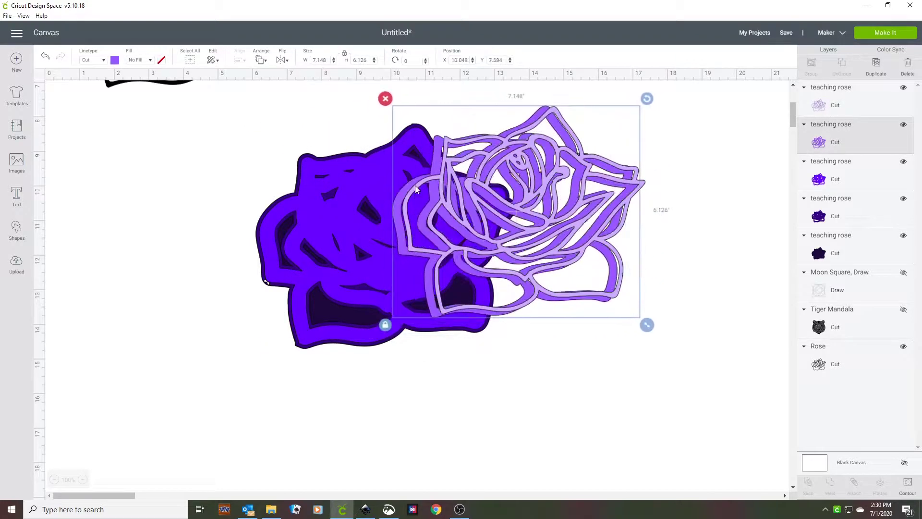
left_click_drag(297, 197, 178, 298)
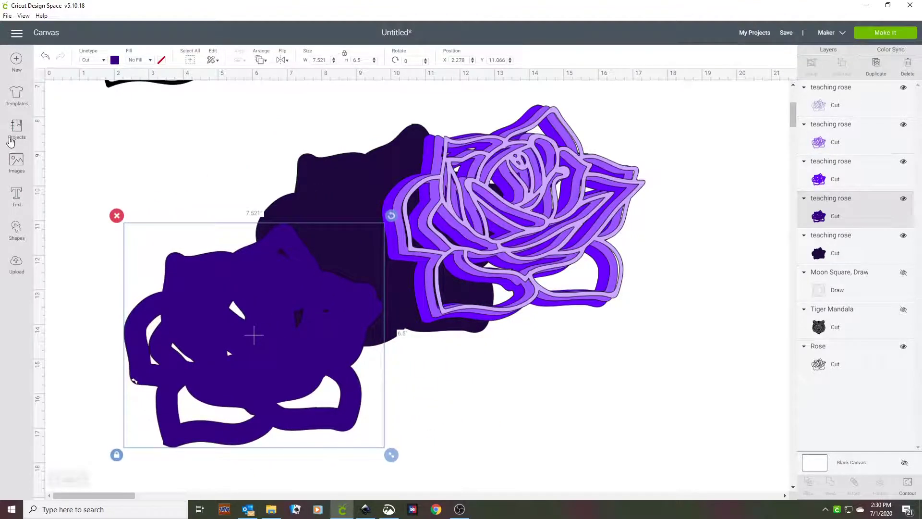
Step: Add a circle, shrink it to about 0.5 in and place it over the small flaw on the dark purple layer's lower-left petal tip
left_click(14, 230)
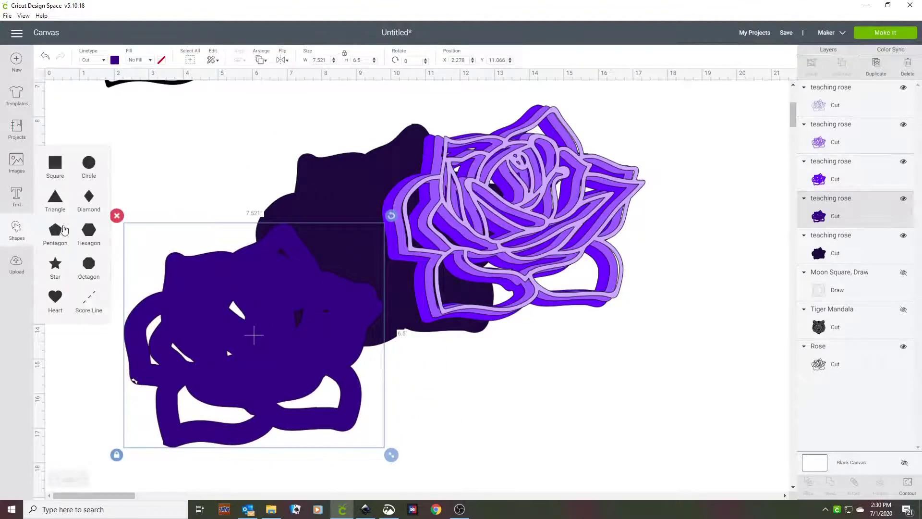
left_click(84, 167)
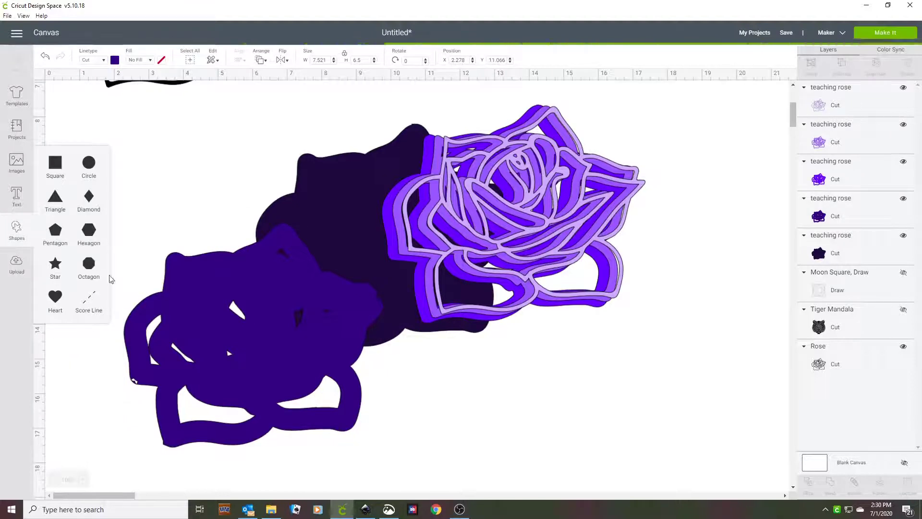
left_click_drag(169, 206, 172, 222)
left_click_drag(216, 263, 120, 176)
left_click_drag(123, 141, 135, 377)
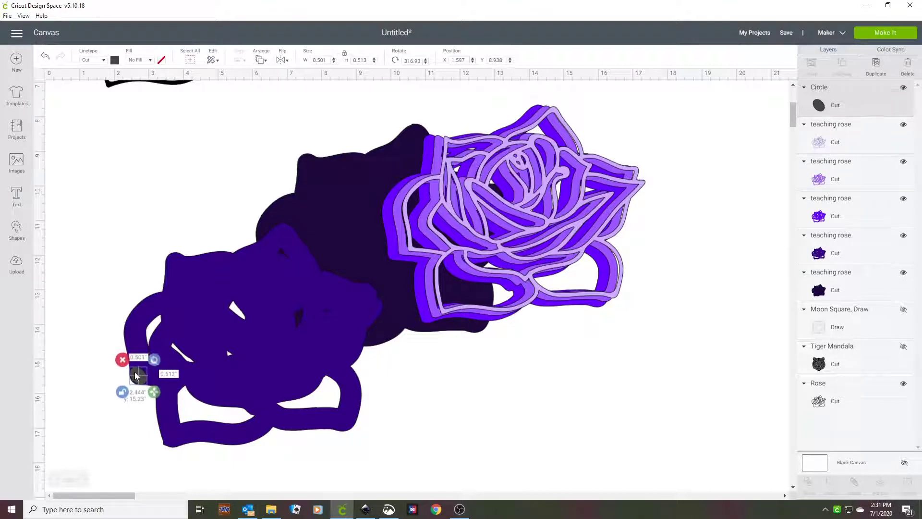
Step: Weld the small circle to the dark purple petal layer and move the welded layer clear of the solid base
left_click_drag(54, 255, 174, 425)
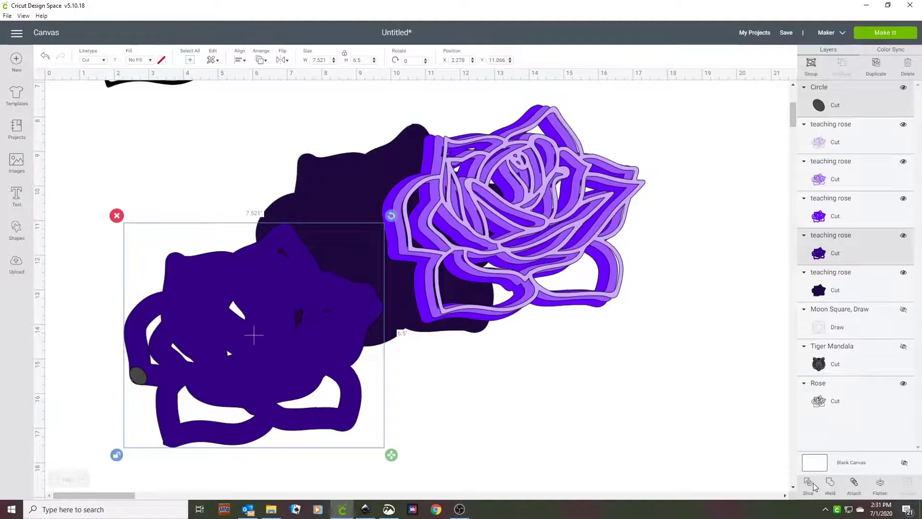
left_click(830, 483)
left_click_drag(203, 338, 79, 462)
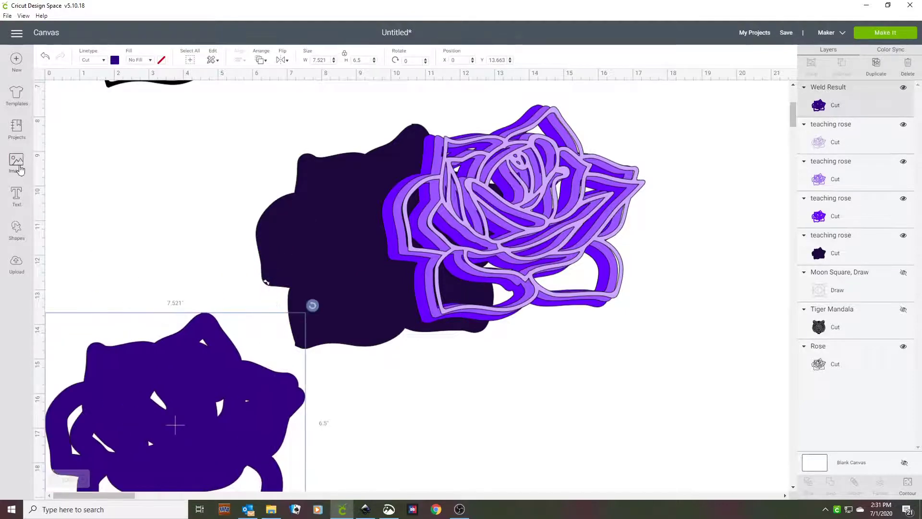
Step: Add another circle, shrink it with unlocked proportions and place it over the small flaw on the solid base's lower-left petal tip
left_click(16, 230)
left_click(88, 166)
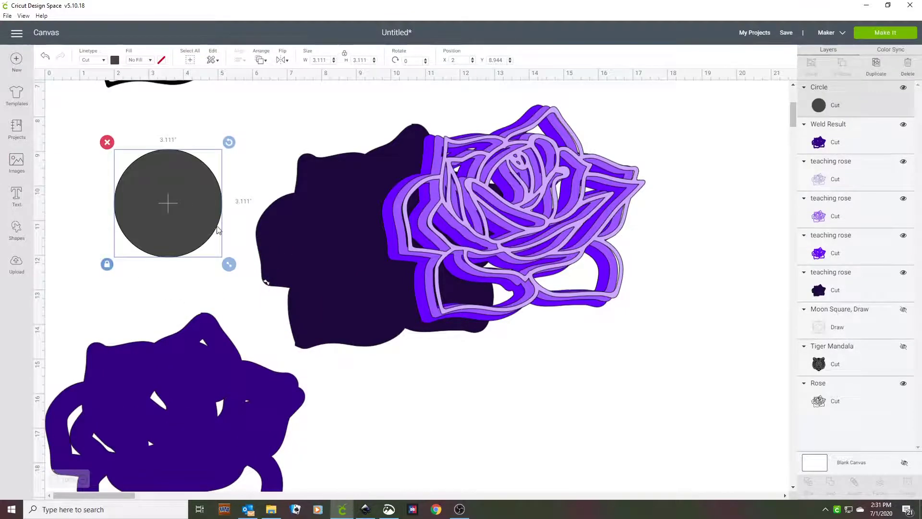
left_click_drag(228, 264, 151, 223)
left_click(107, 187)
left_click_drag(150, 188, 268, 281)
Step: Weld the circle to the solid base rose, and restack it with the dark purple petal layer, sending the base to the back
left_click_drag(195, 209, 427, 363)
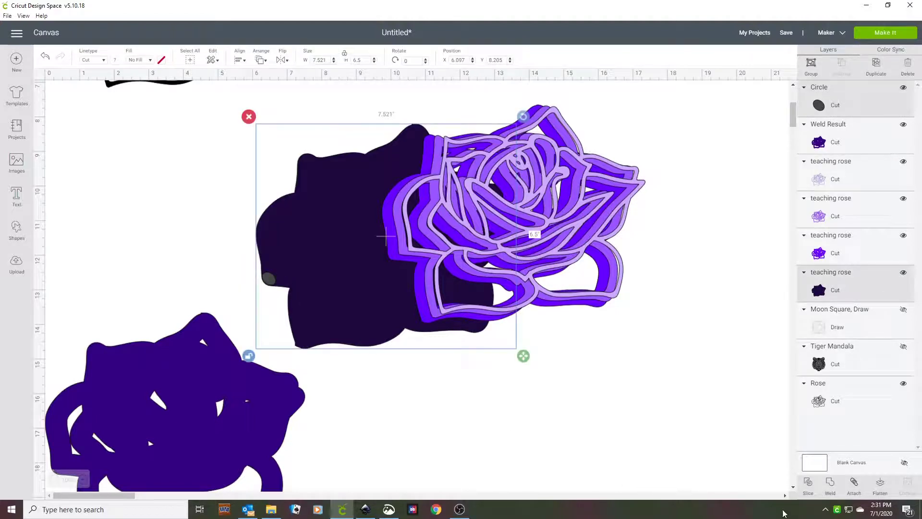
left_click(830, 483)
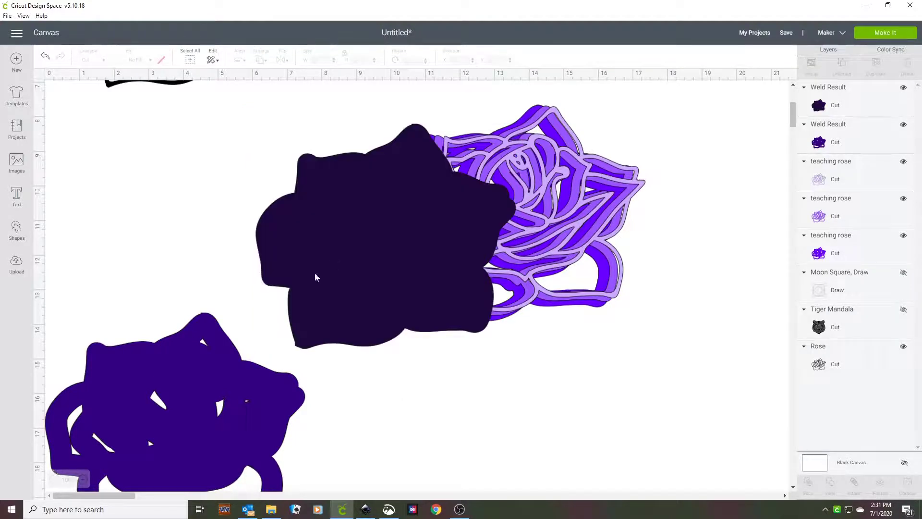
left_click_drag(131, 394, 338, 202)
key("ctrl+shift+Down")
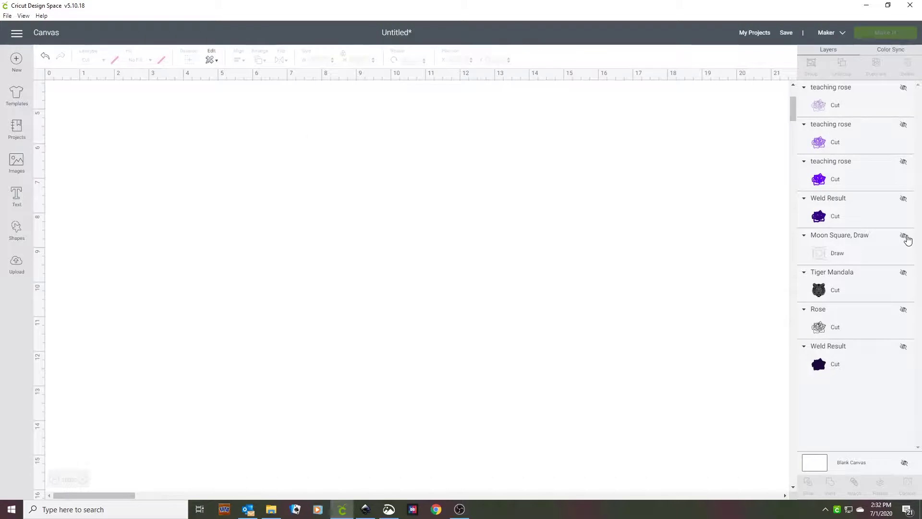
Step: Show the hidden Moon Square drawing and move it to free space near the ruler's 2-inch mark
left_click(904, 236)
left_click_drag(383, 260, 181, 231)
left_click(493, 344)
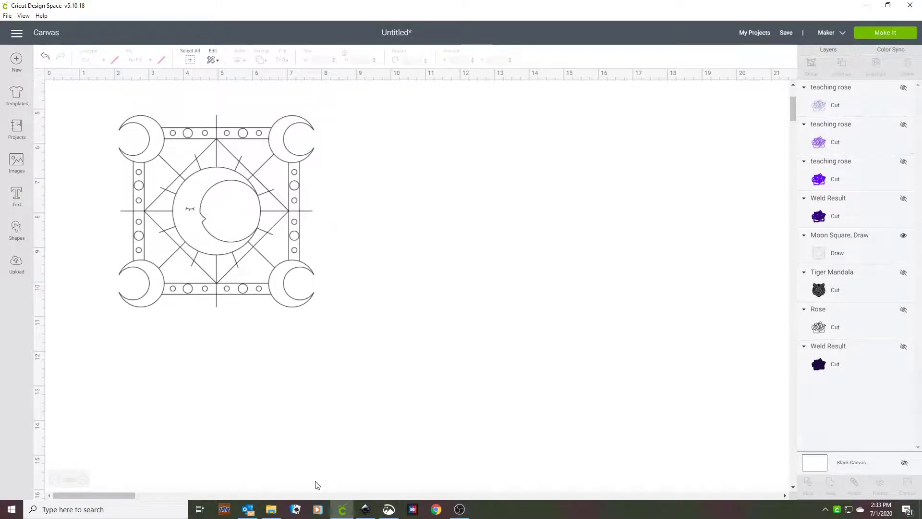
Step: Capture a screen snip of the Moon Square drawing and switch to Inkscape with it
key("super+shift+s")
left_click_drag(76, 93, 361, 346)
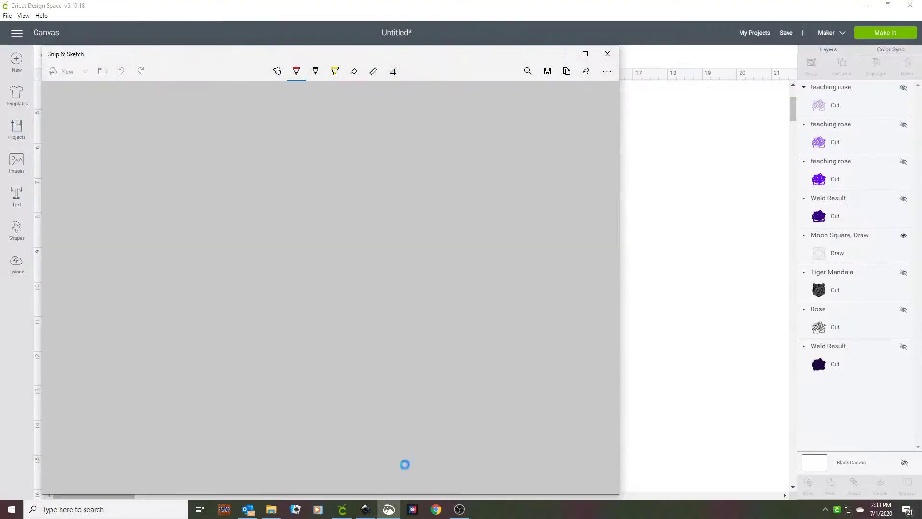
left_click(366, 509)
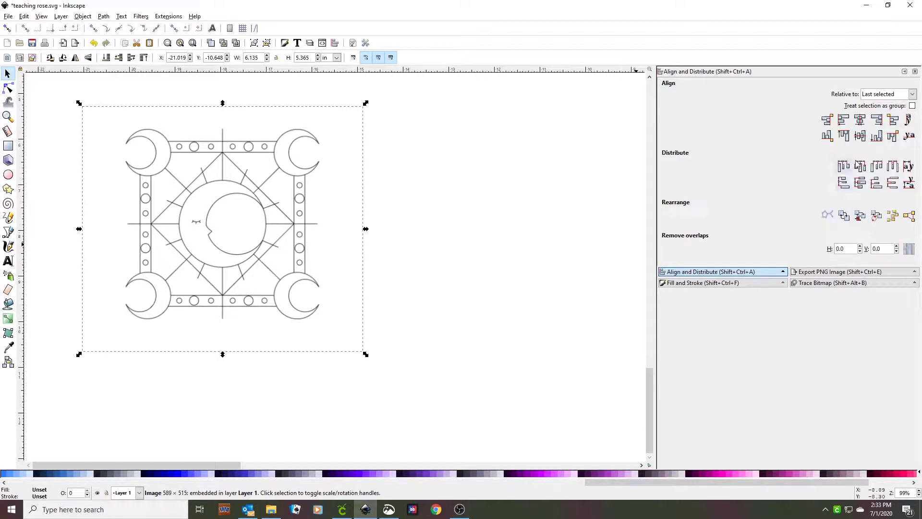
Step: Remove the fill from the traced moon square path and give it a flat black stroke
left_click(688, 285)
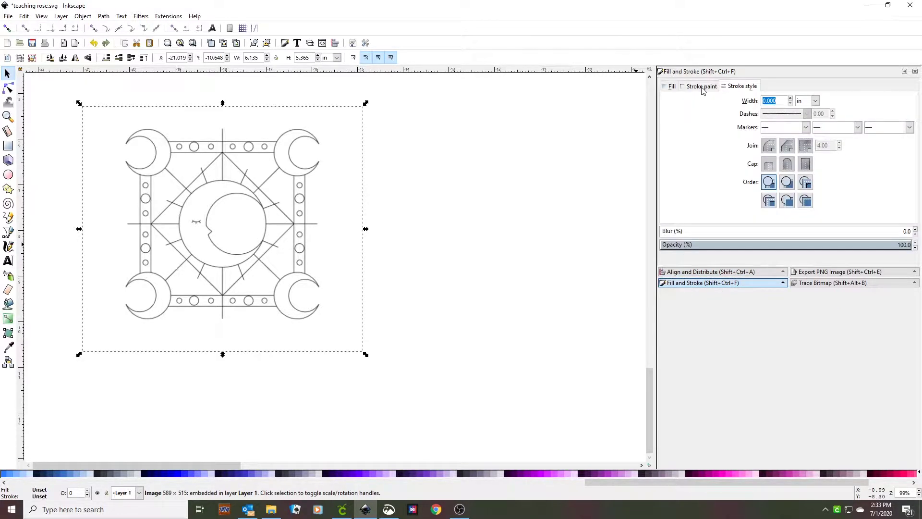
left_click(663, 87)
left_click(670, 102)
left_click(693, 86)
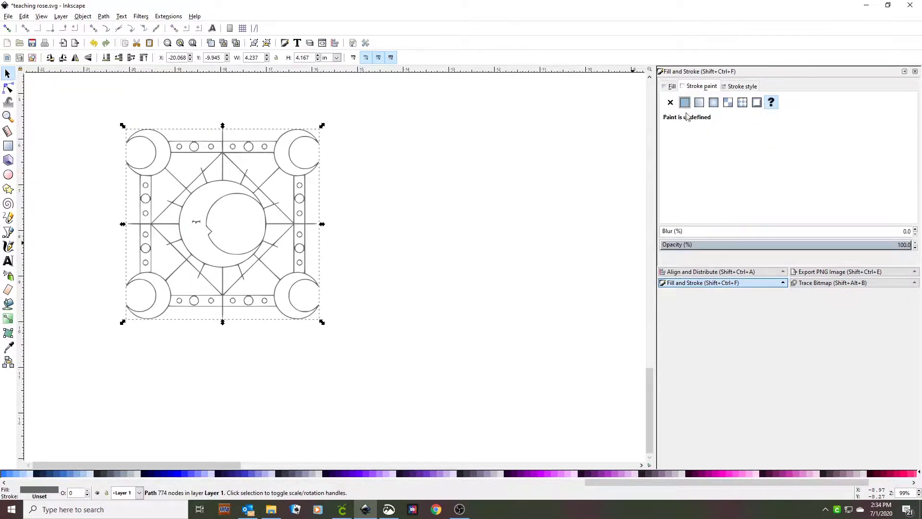
left_click(670, 87)
left_click(670, 103)
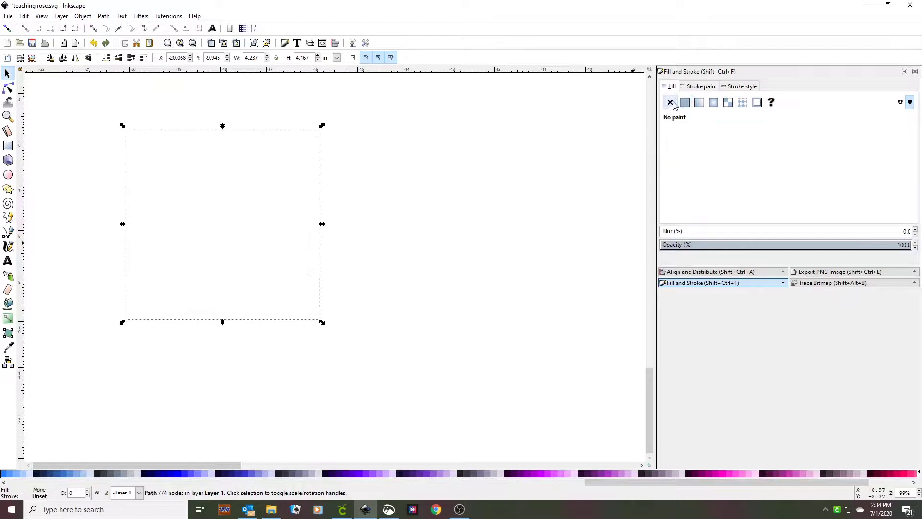
left_click(694, 86)
left_click(685, 102)
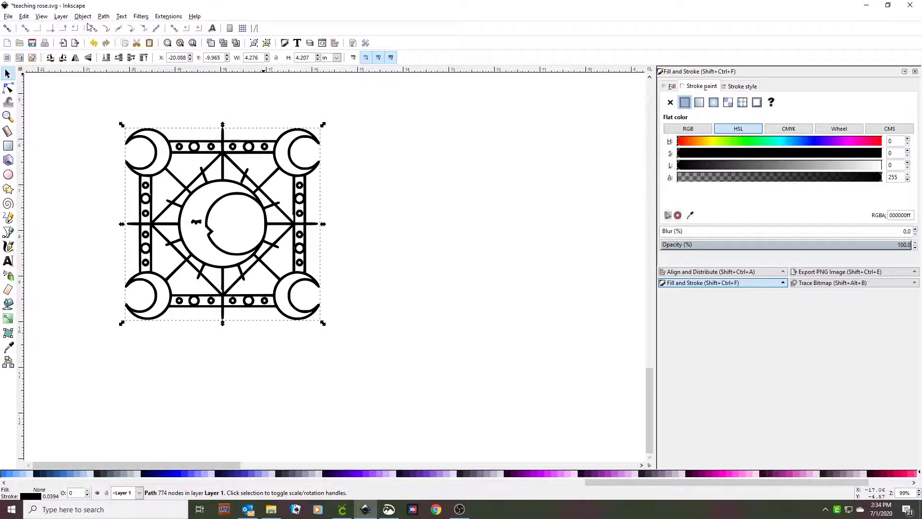
Step: Convert the moon square's stroke to a path and move the resulting outline down and to the left
left_click(103, 16)
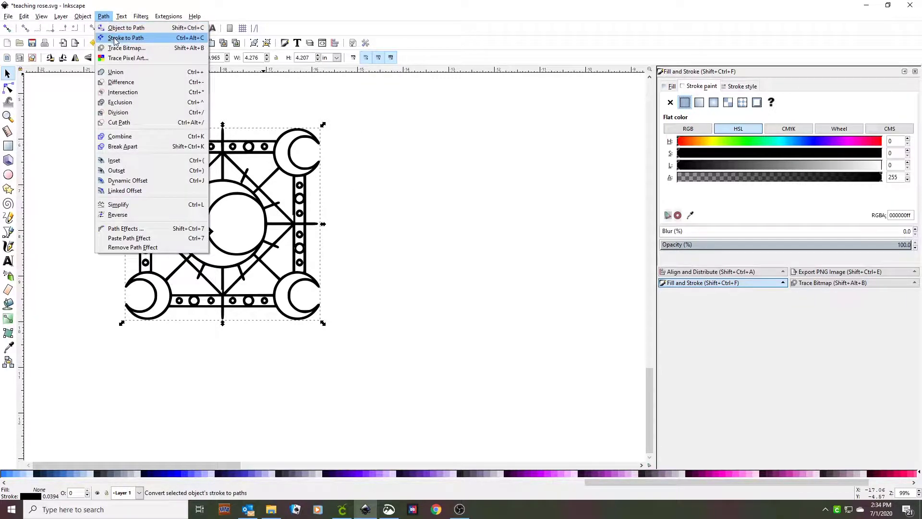
left_click(115, 38)
mouse_move(224, 222)
left_mouse_down()
mouse_move(375, 229)
mouse_move(165, 225)
mouse_move(168, 276)
mouse_move(202, 259)
mouse_move(194, 334)
left_mouse_up()
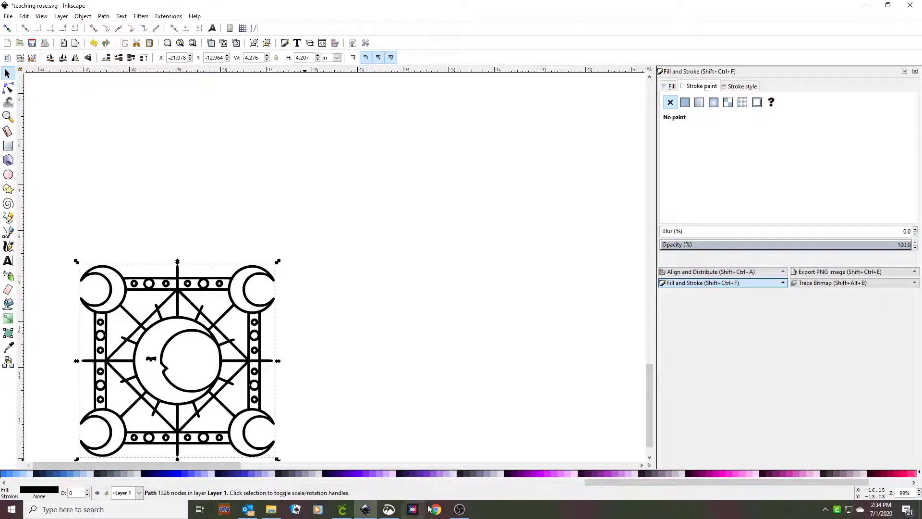
Step: Switch to Cricut Design Space and ungroup the layered teachingsquare design
left_click(342, 509)
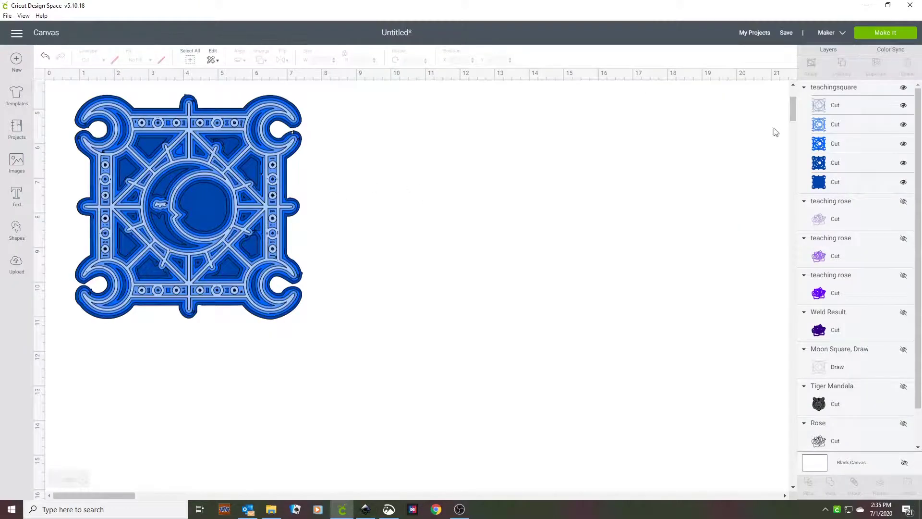
left_click(833, 87)
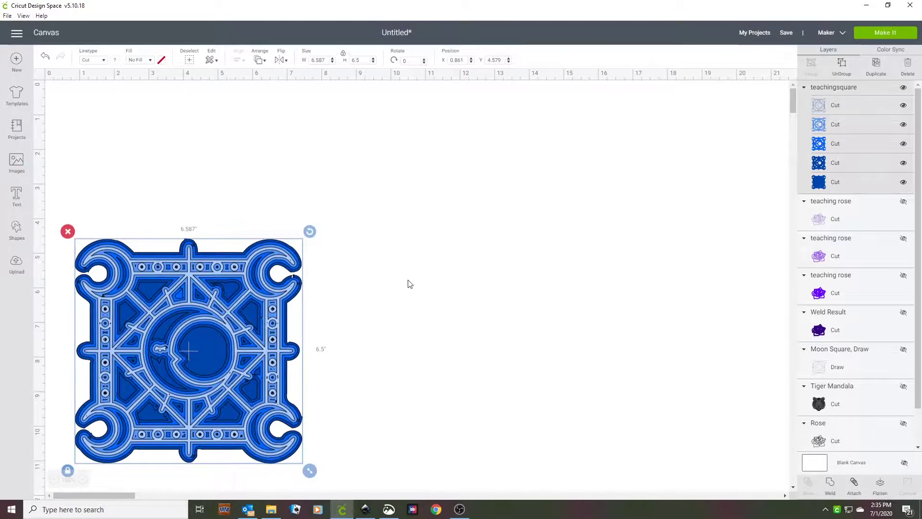
key("ctrl+shift+g")
Step: Move the lightest line layer to free space right of the moon square stack and shift the next light blue layer off the darker ones
left_click(220, 266)
left_click_drag(244, 260, 650, 200)
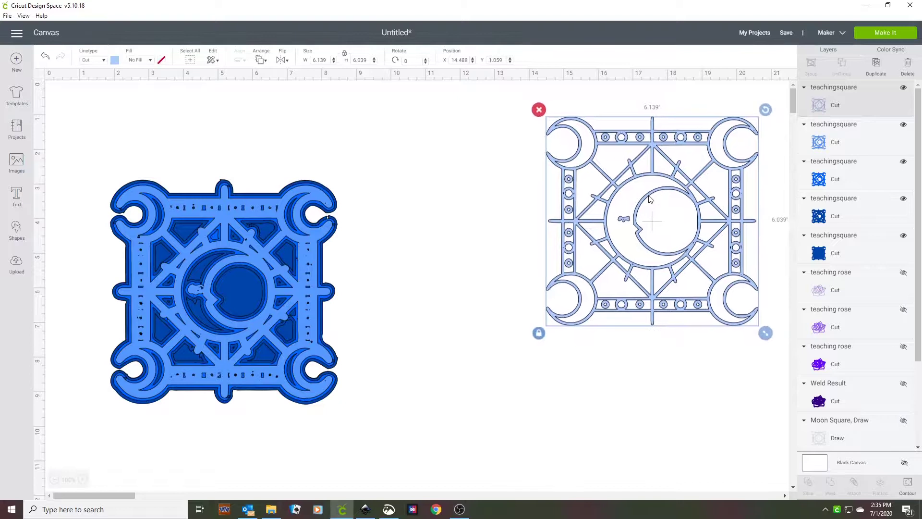
mouse_move(183, 307)
left_mouse_down()
mouse_move(245, 260)
mouse_move(192, 292)
left_mouse_up()
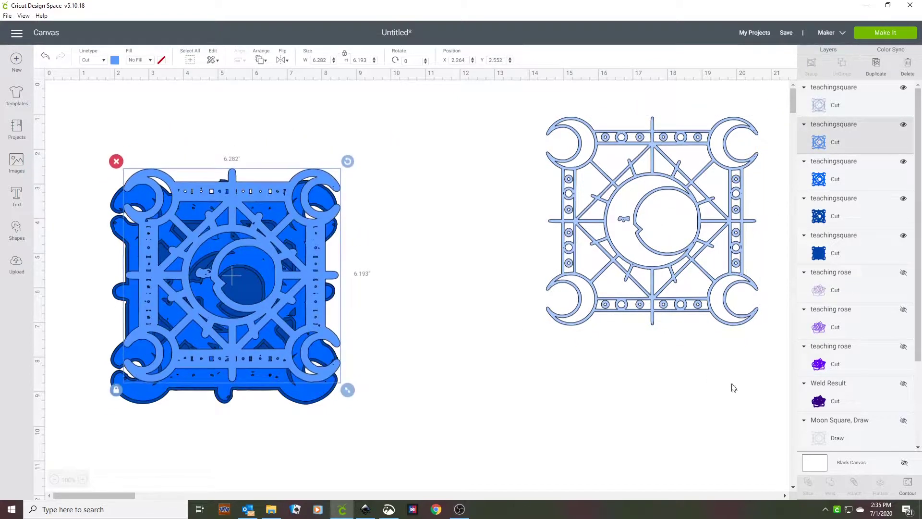
Step: Open the lightest moon square layer for contour hiding and examine its cut contours
left_click(659, 272)
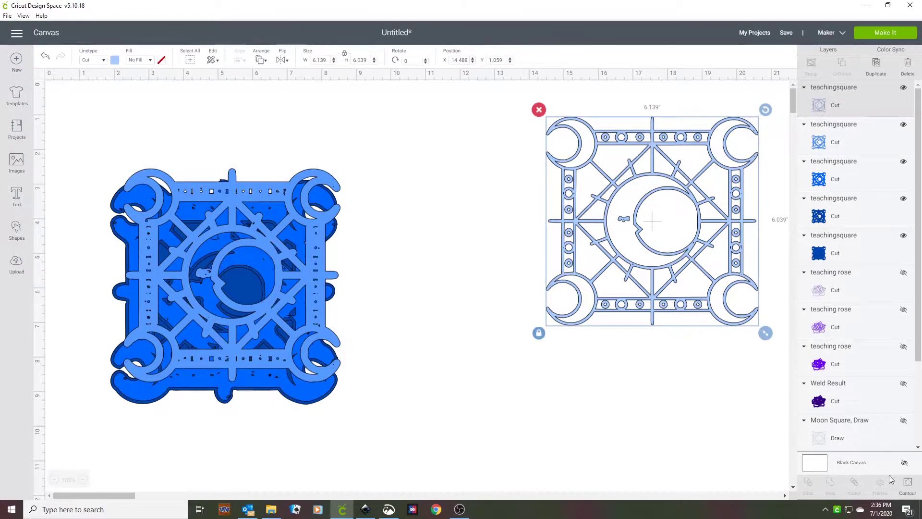
left_click(906, 482)
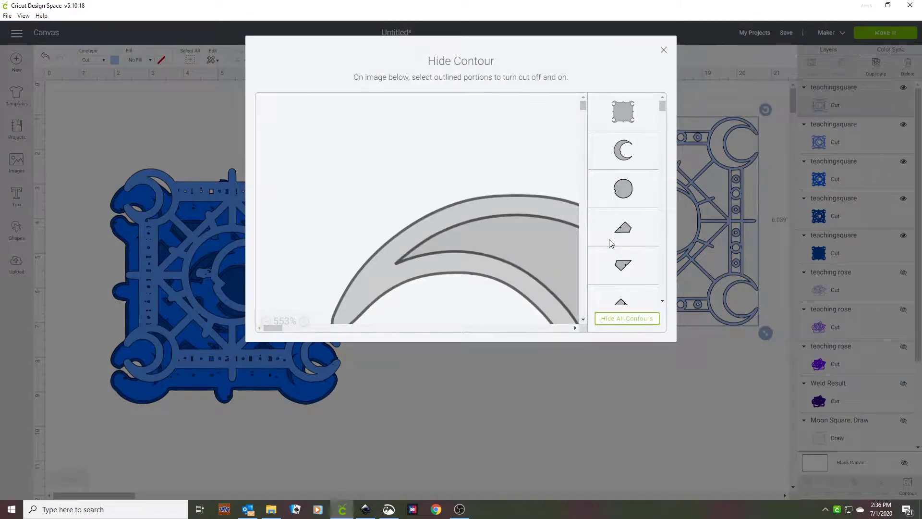
left_click(609, 243)
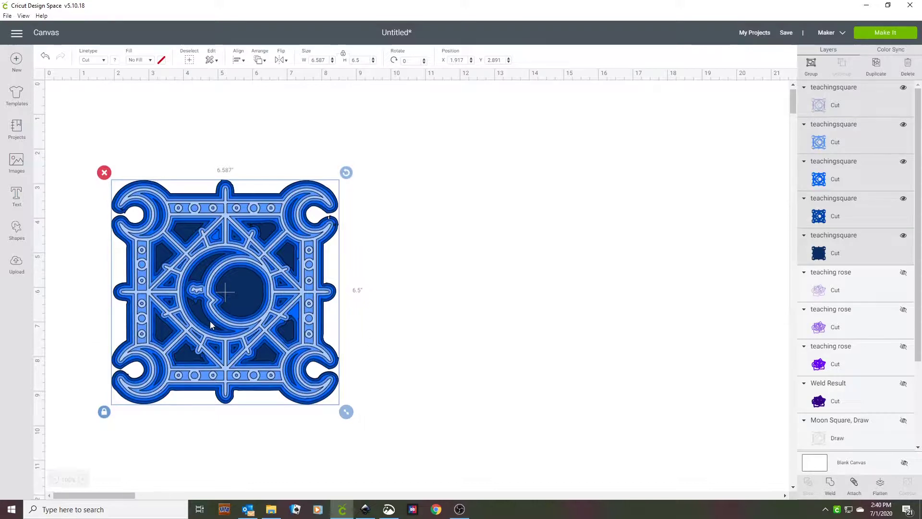
Step: Shift the restacked five-layer moon square slightly down and to the right, and deselect it
scroll(211, 325, "down", 2)
scroll(214, 326, "up", 1)
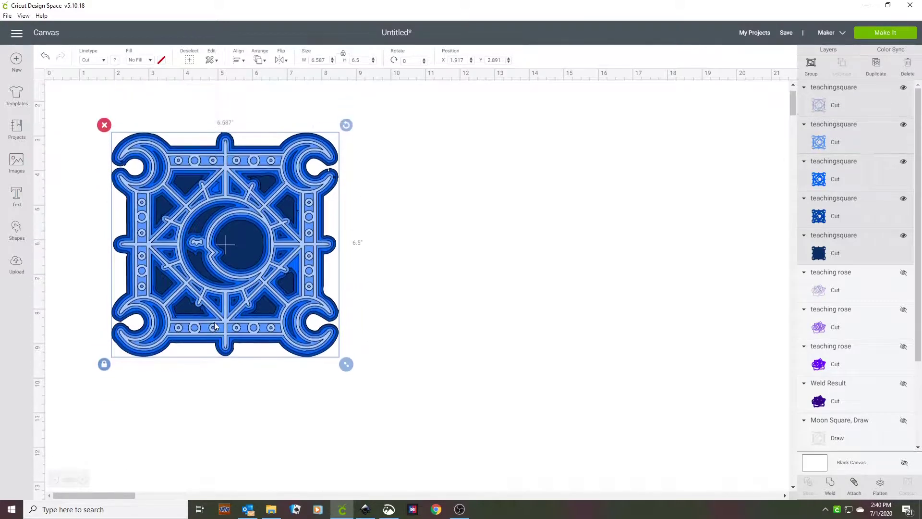
left_click_drag(244, 202, 262, 226)
left_click(424, 187)
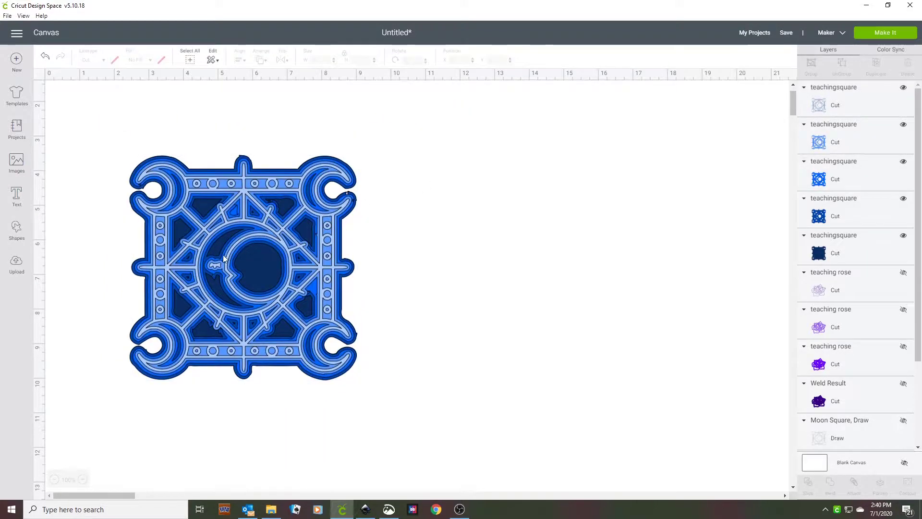
Step: Spread the moon square apart, moving the lightest layer right of the stack and the second-lightest layer between them
left_click_drag(215, 264, 505, 225)
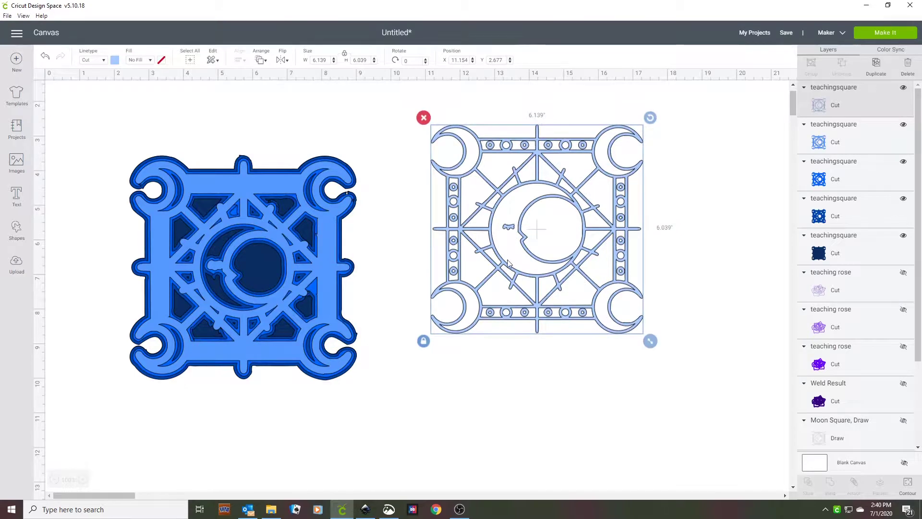
left_click_drag(217, 271, 359, 213)
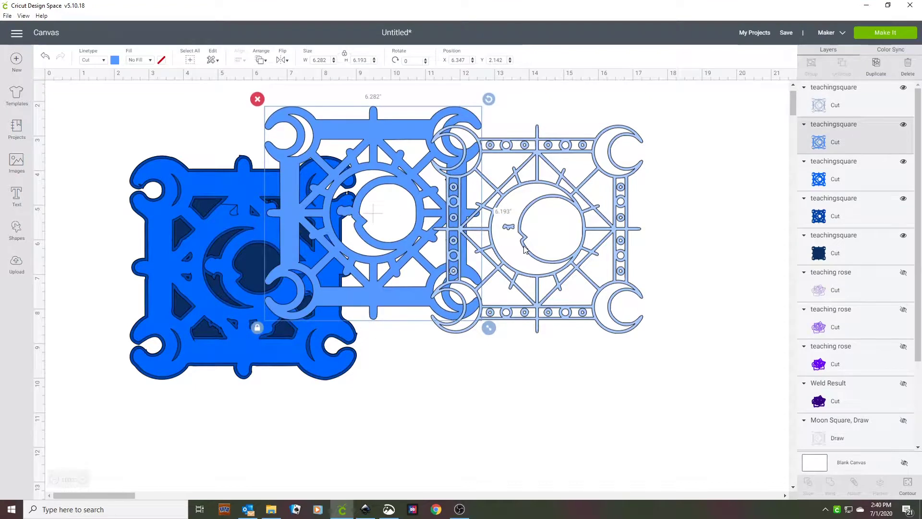